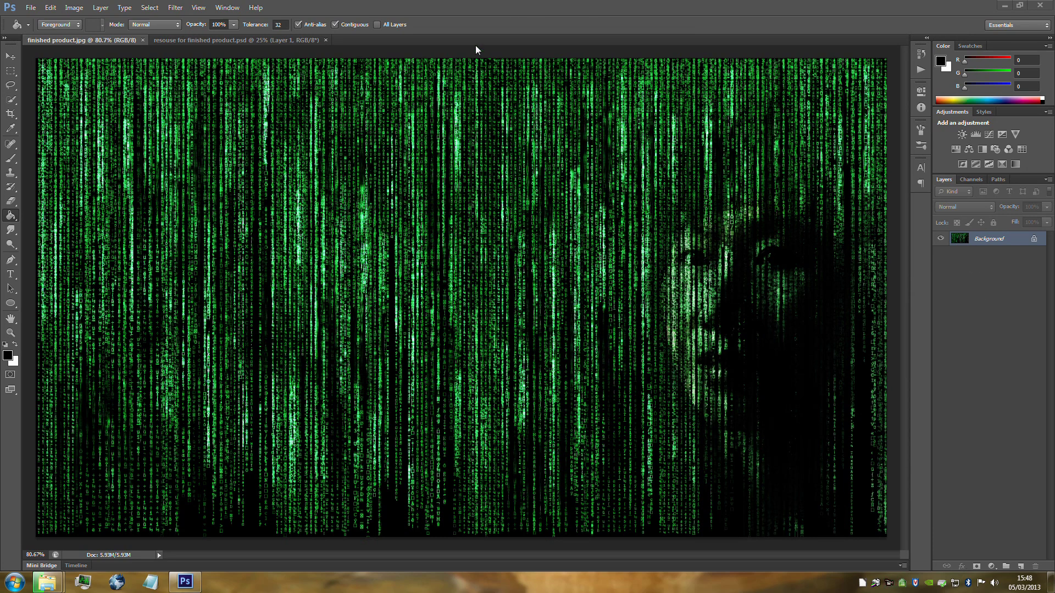
Step: Create a new blank white 1920 × 1080 px document at 72 ppi
click(31, 8)
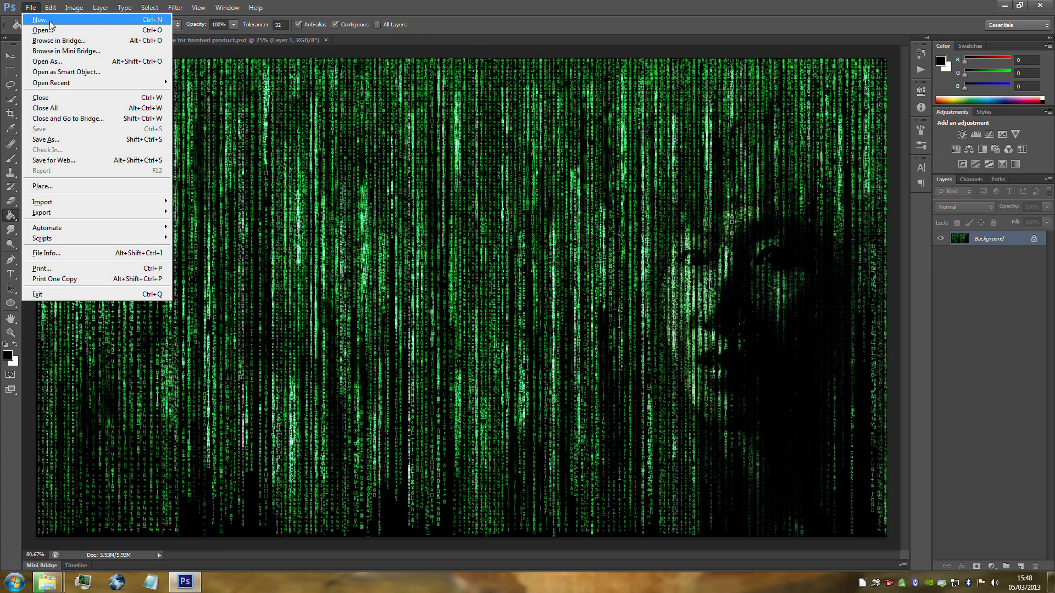
click(49, 22)
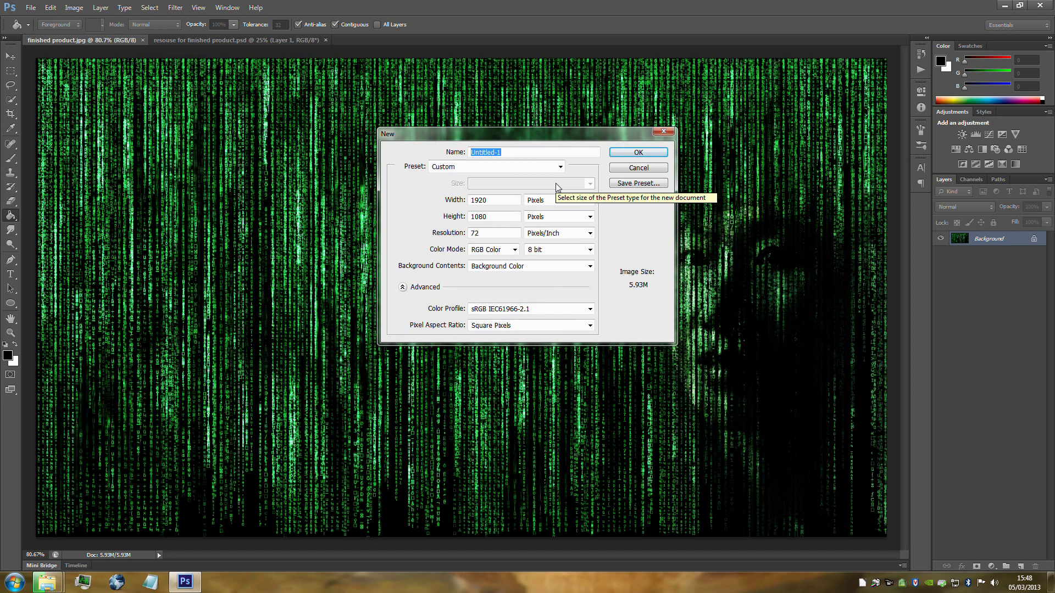
click(650, 155)
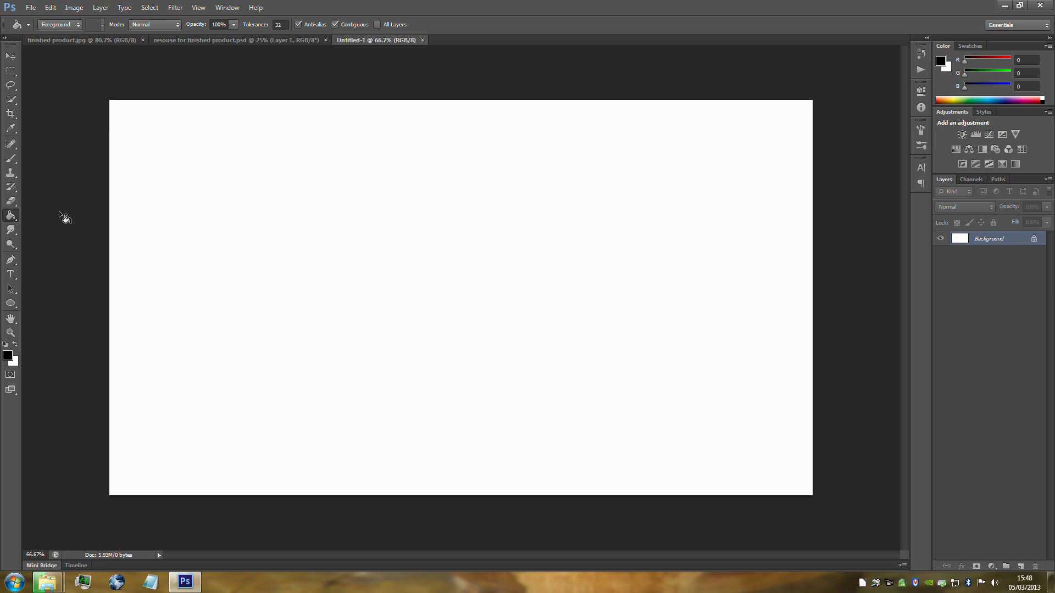
Step: Fill the canvas solid black with the Paint Bucket tool and bring up the Downloads 'trees' folder
click(11, 219)
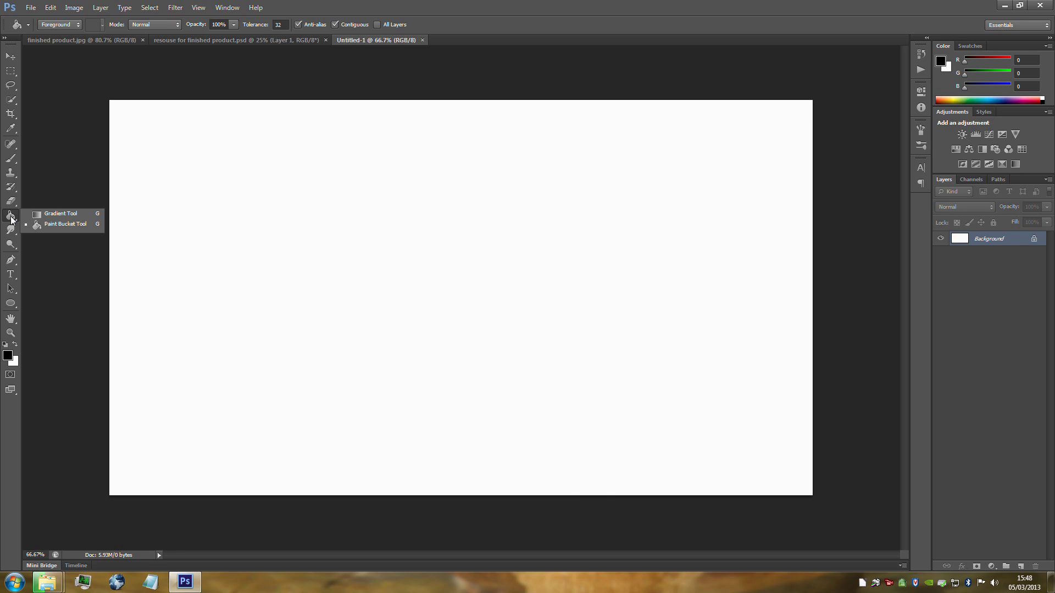
click(21, 207)
key(alt+BackSpace)
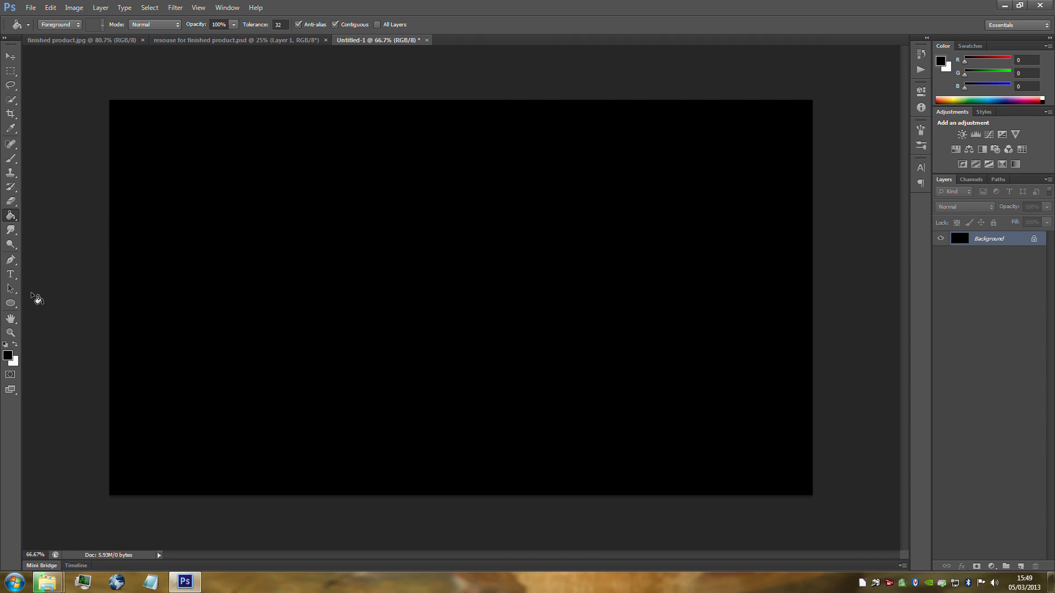
mouse_move(55, 587)
click(249, 522)
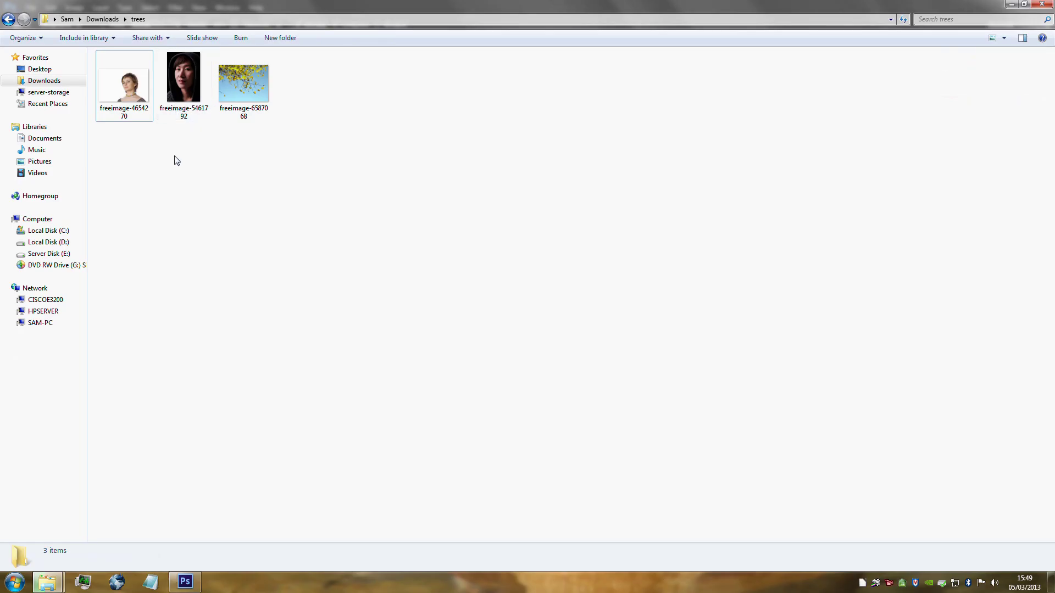
Step: Open the freeimage-6587068 tree photo as raw text in a new Notepad window
click(157, 580)
drag(228, 86, 330, 182)
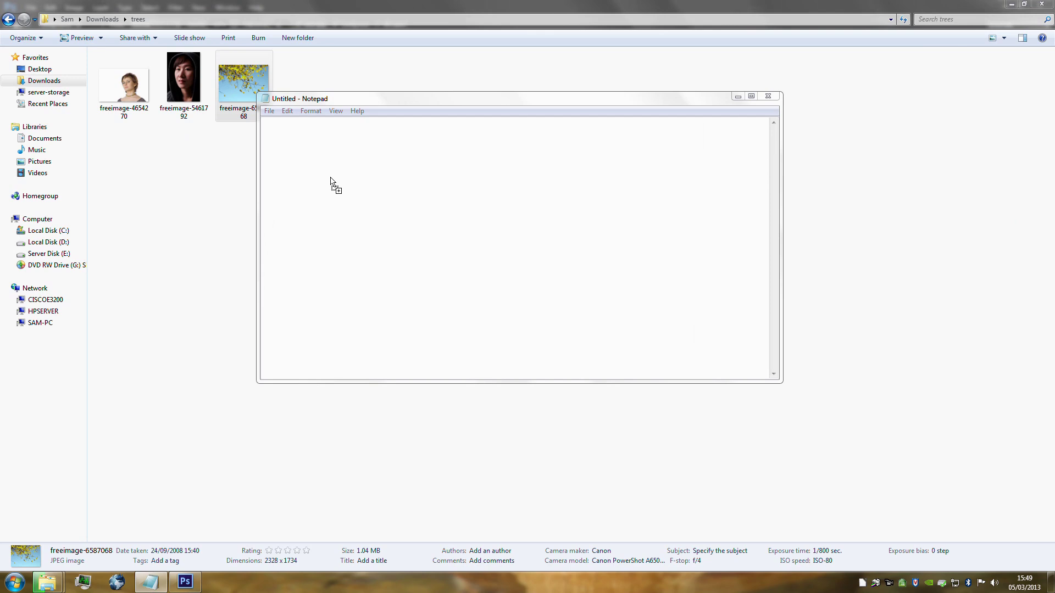
drag(330, 181, 306, 183)
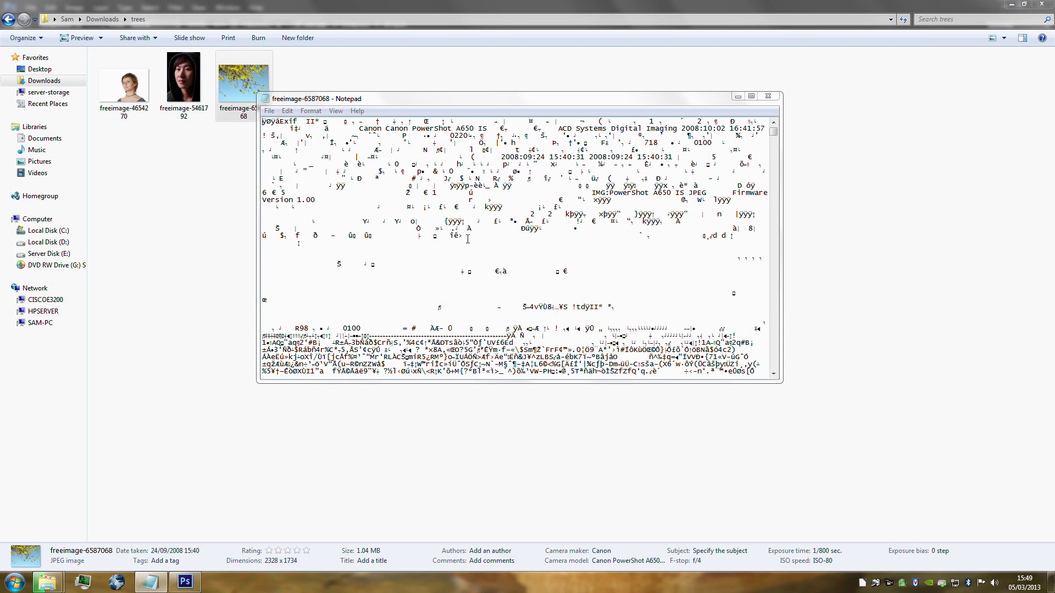
Step: Copy a large block of the garbled text, close Notepad and return to Photoshop
drag(773, 132, 773, 142)
drag(263, 135, 726, 407)
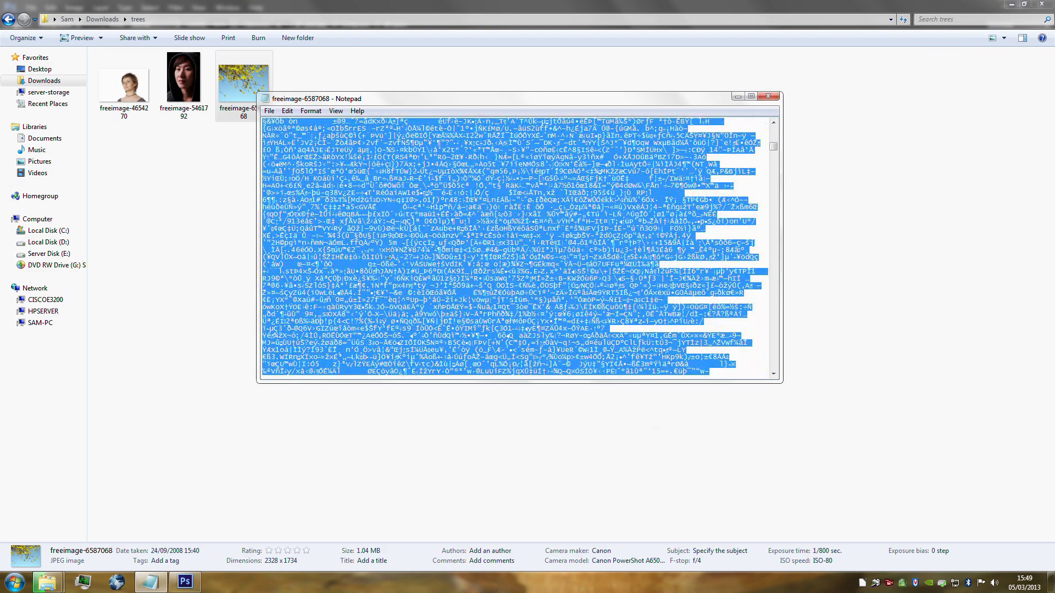
right_click(389, 256)
click(421, 289)
click(768, 97)
click(192, 583)
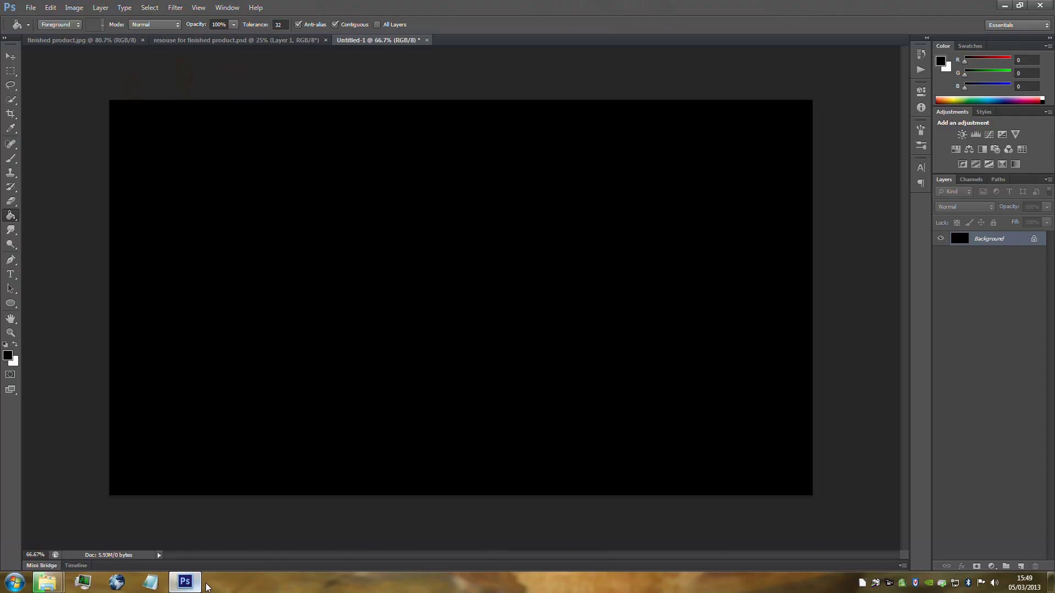
Step: Draw a canvas-wide paragraph text box and enter 4eff73 as the text colour
click(10, 277)
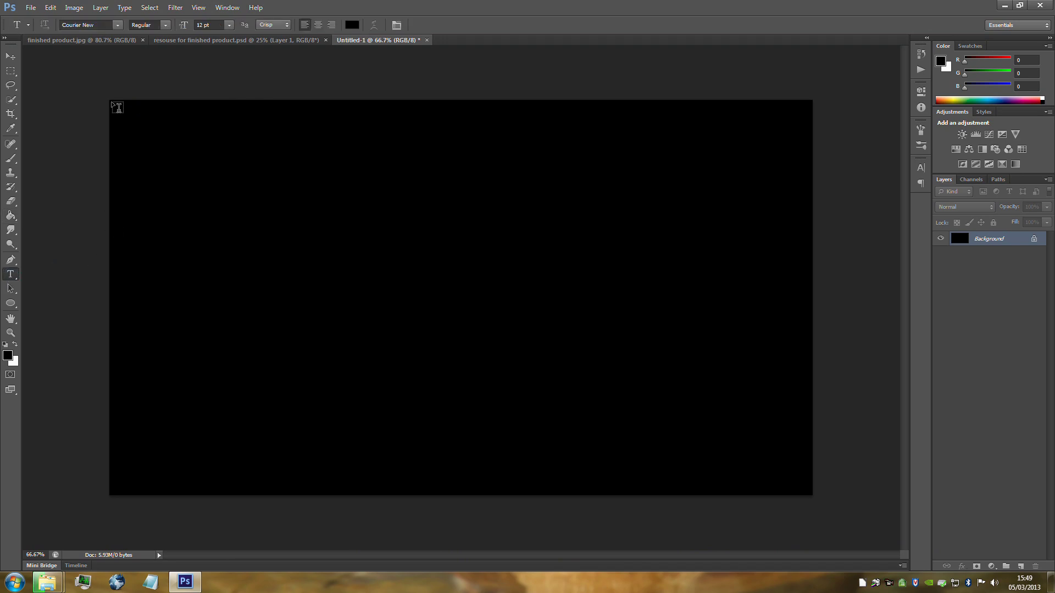
drag(111, 101, 818, 496)
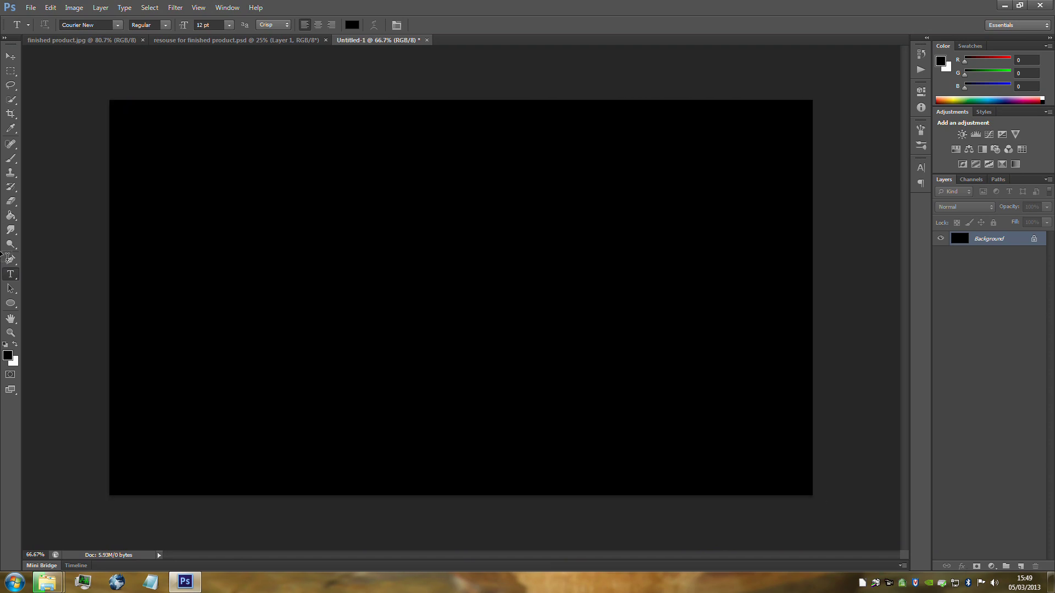
click(351, 25)
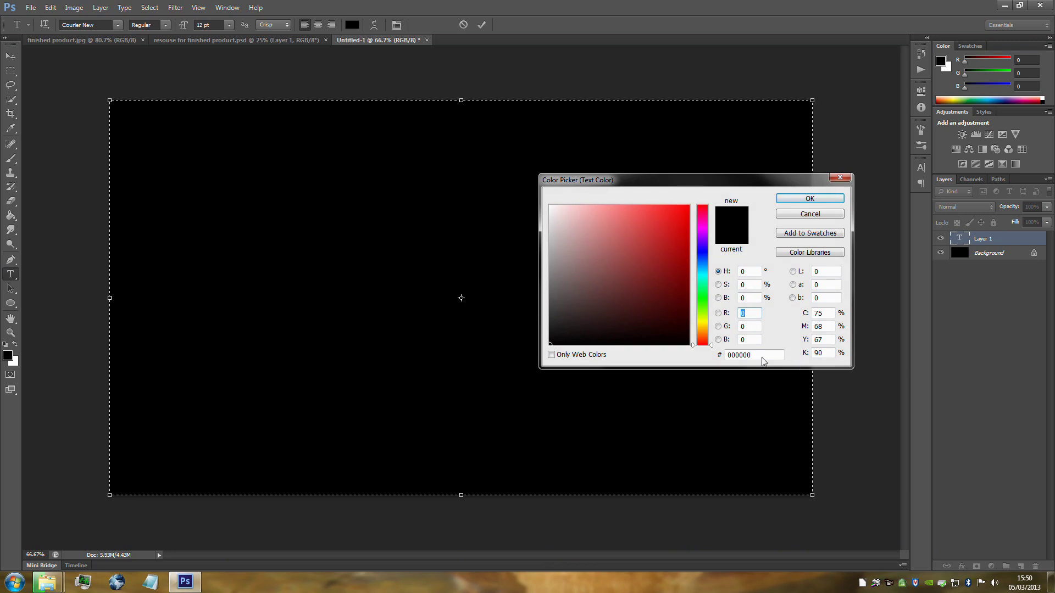
drag(762, 355, 728, 356)
text(4eff)
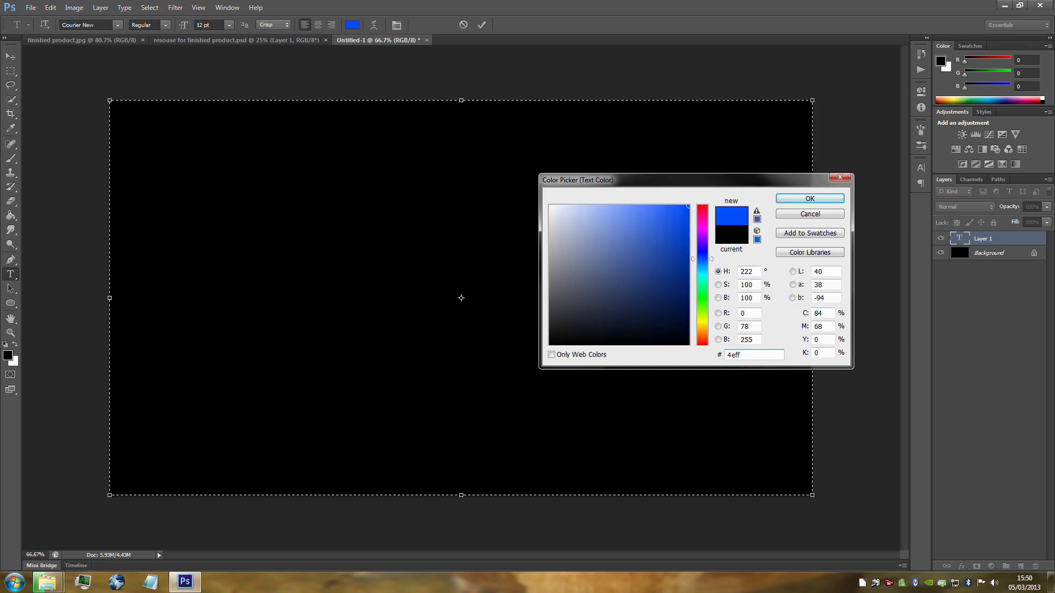
text(73)
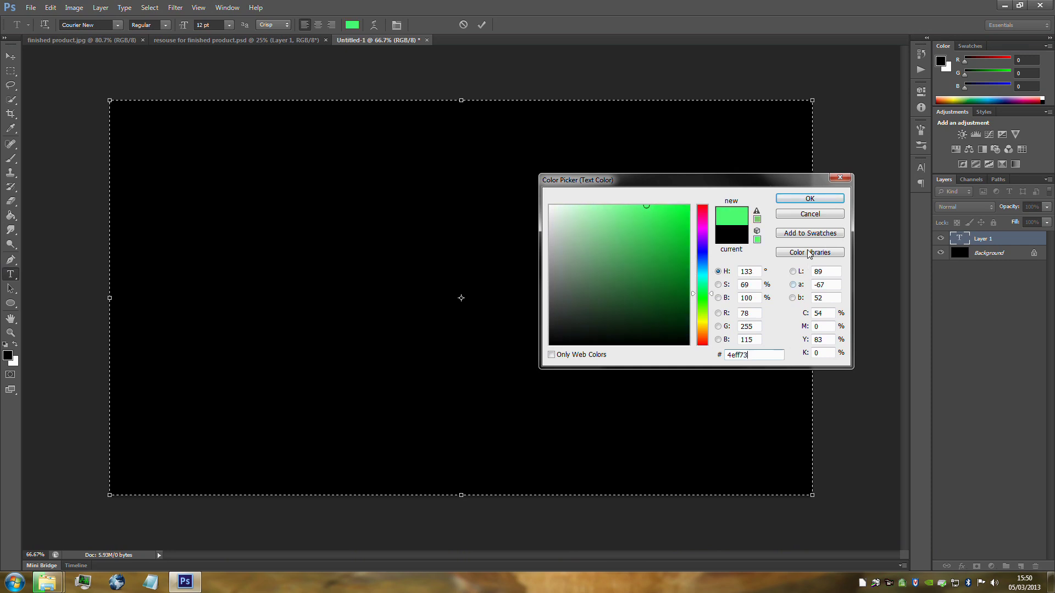
Step: Confirm the 4eff73 green text colour and set the font size to 8 pt
click(809, 200)
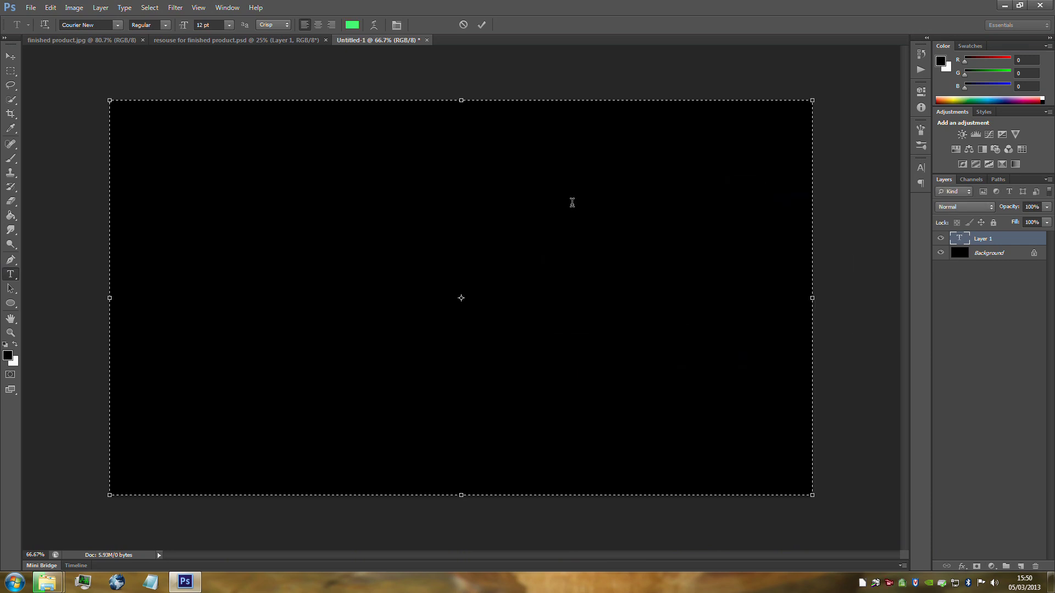
click(229, 25)
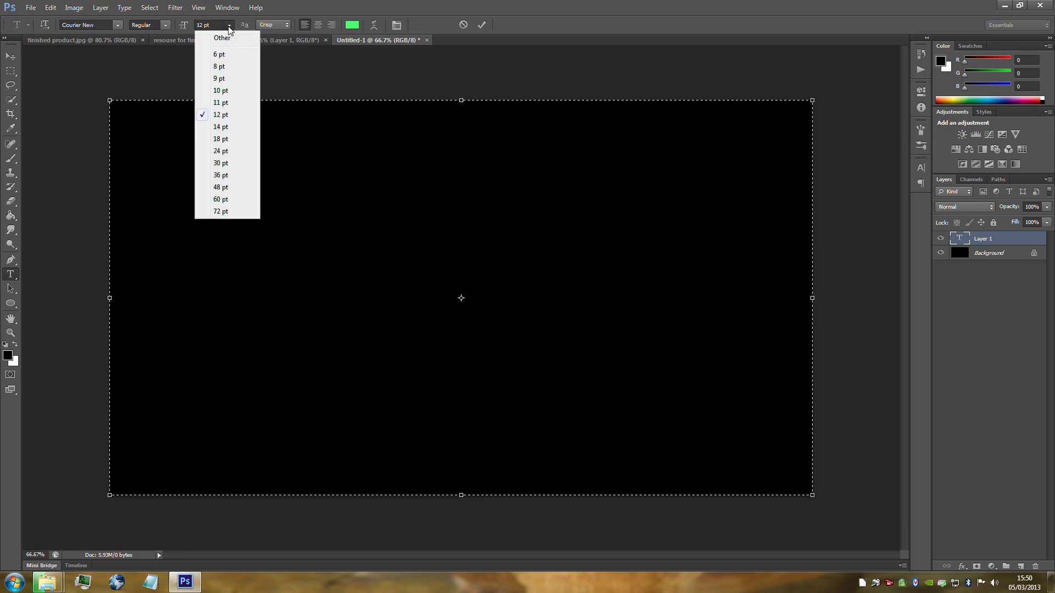
click(220, 66)
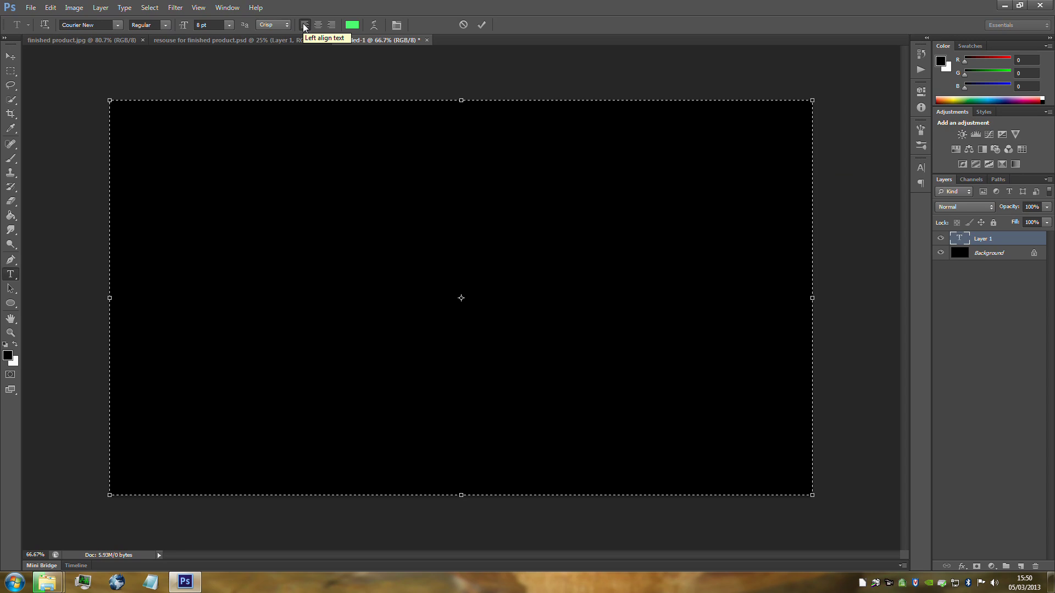
Step: Paste the copied garbled text into the text box and commit it
right_click(204, 152)
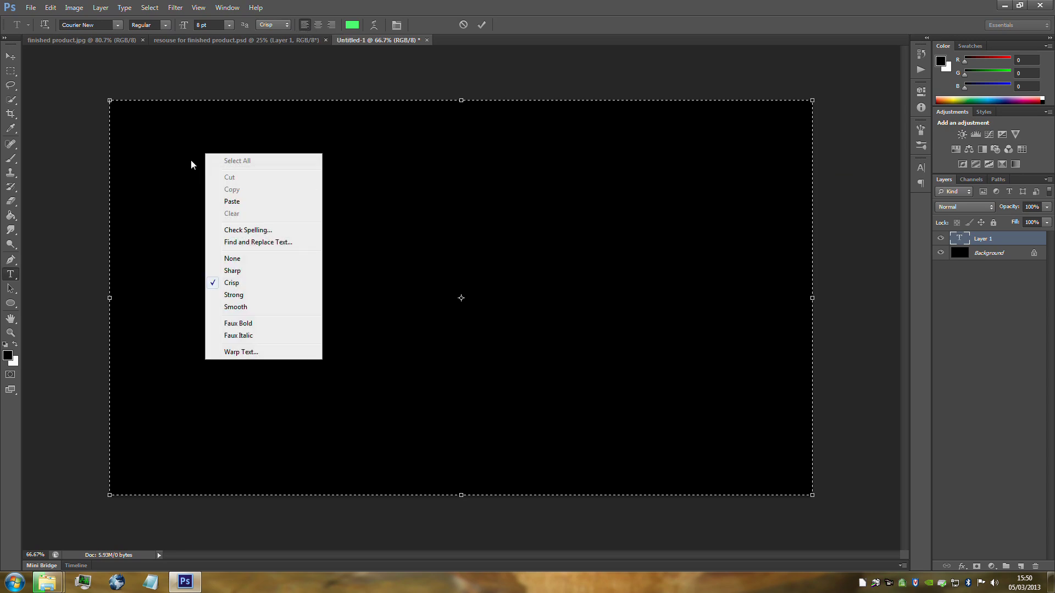
click(231, 202)
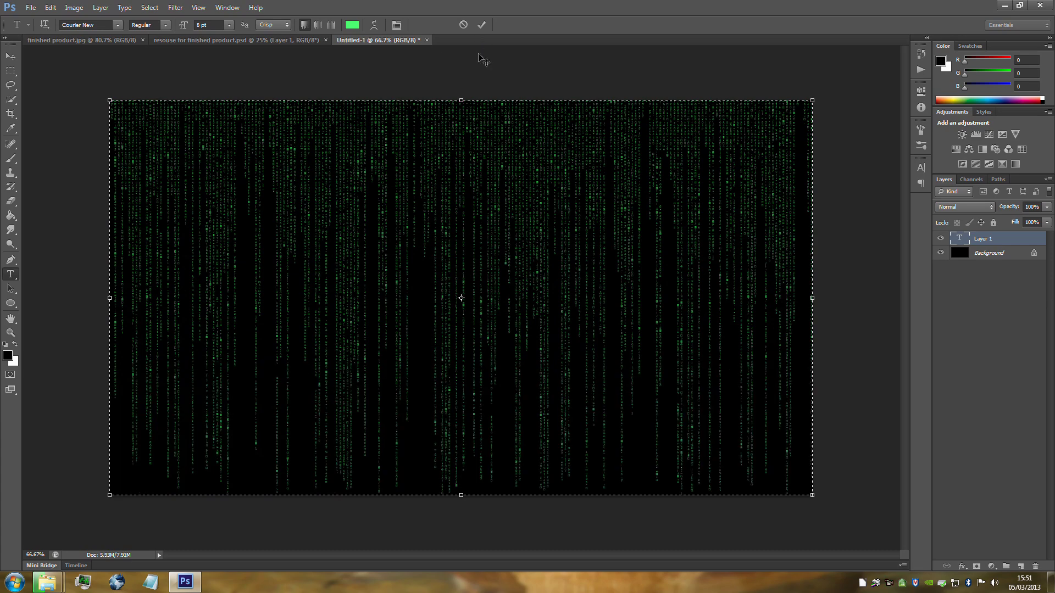
click(482, 24)
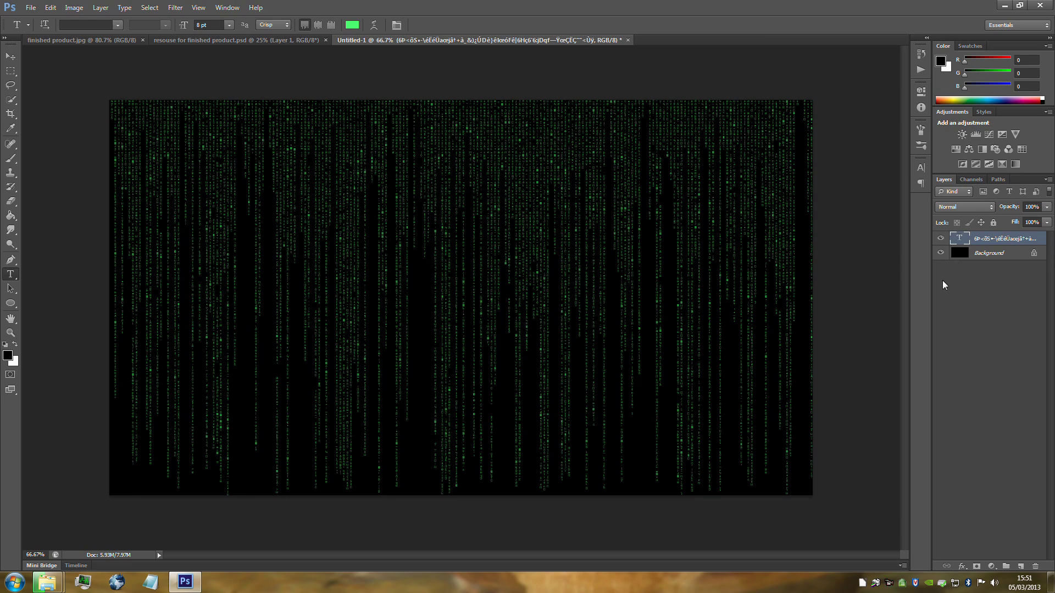
Step: Duplicate the code text layer and give the copy 10 pt size with tracking 10
key(ctrl+j)
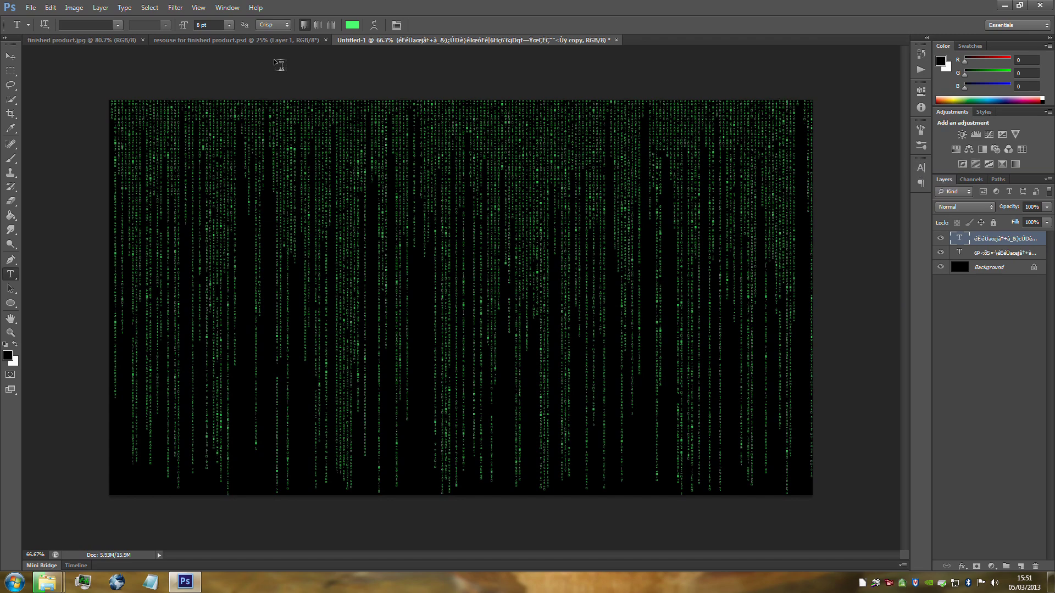
click(233, 9)
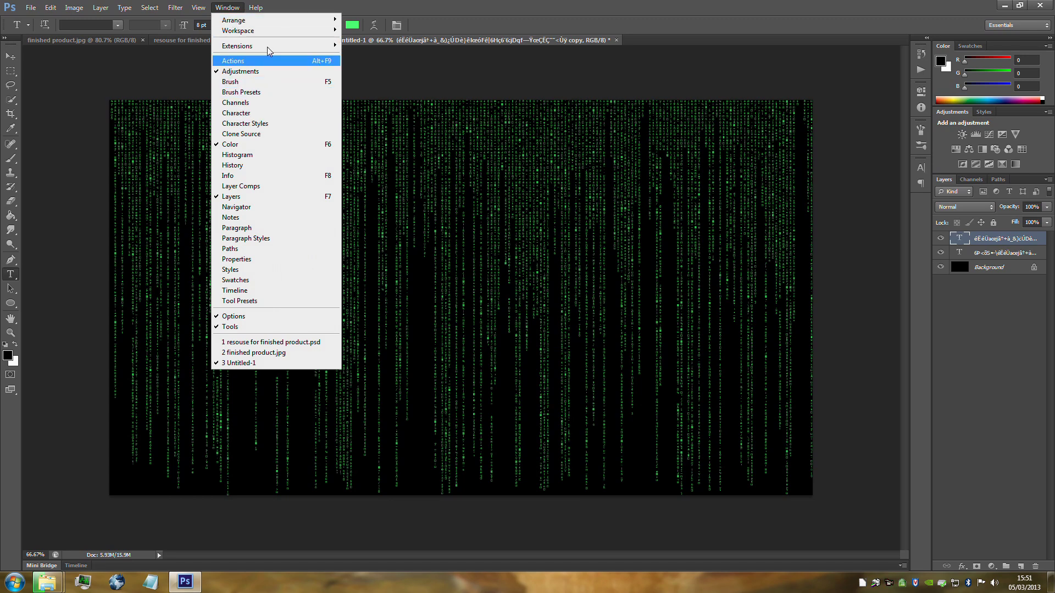
click(236, 10)
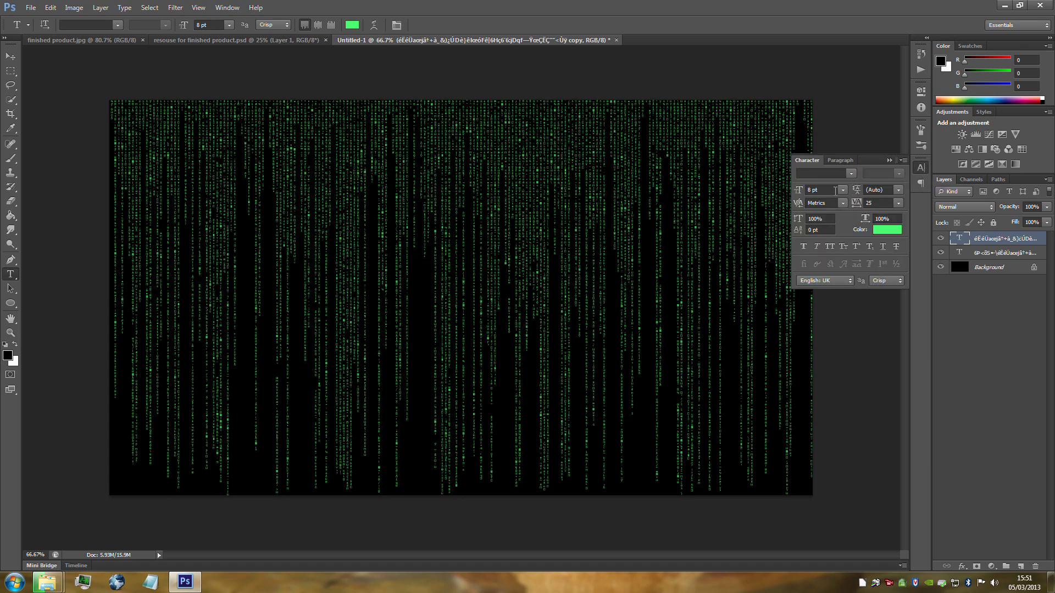
click(841, 190)
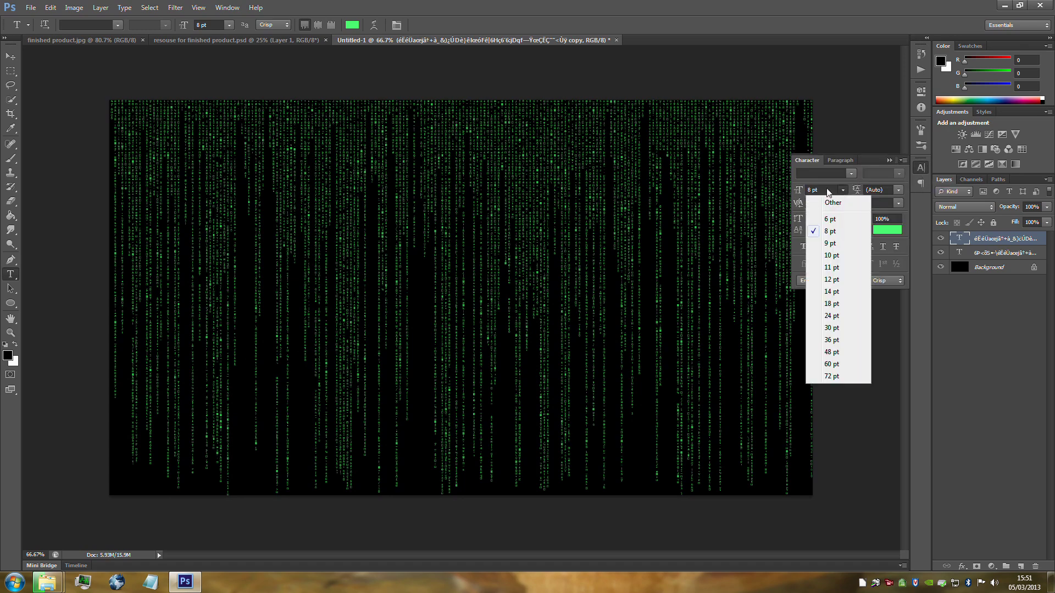
click(839, 259)
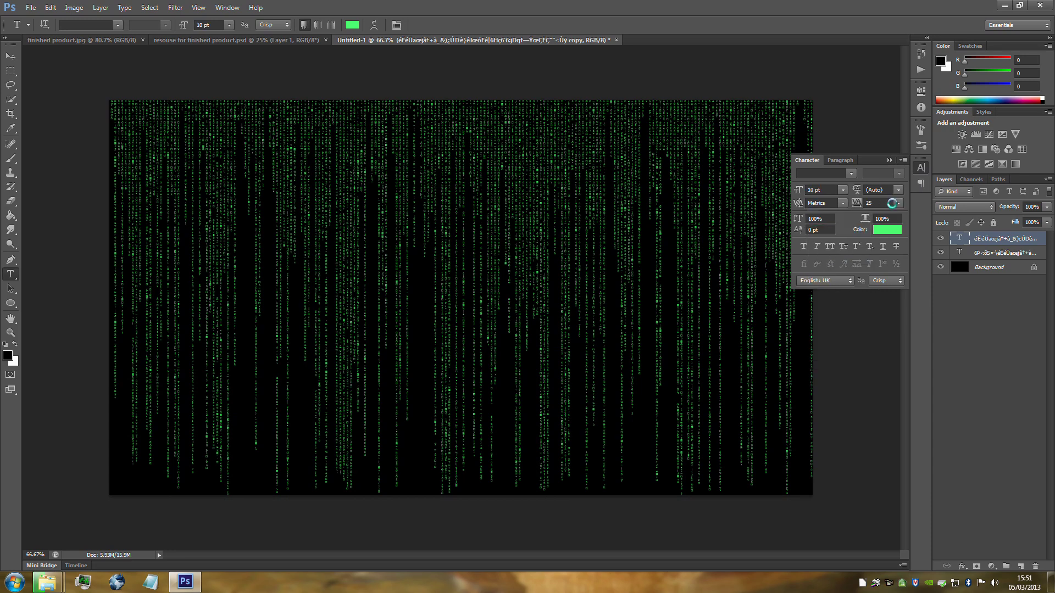
click(898, 203)
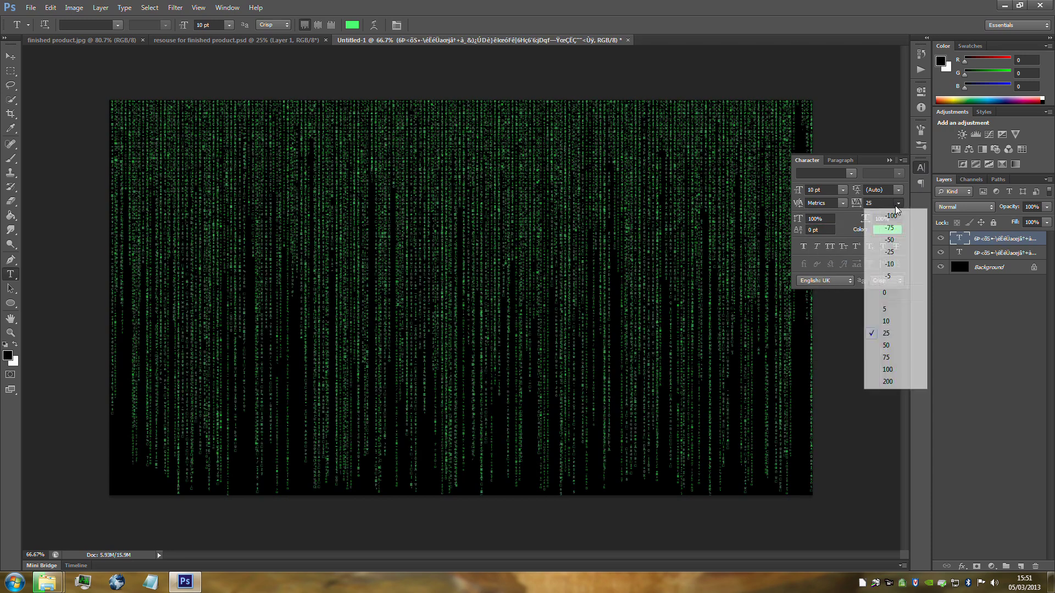
click(896, 321)
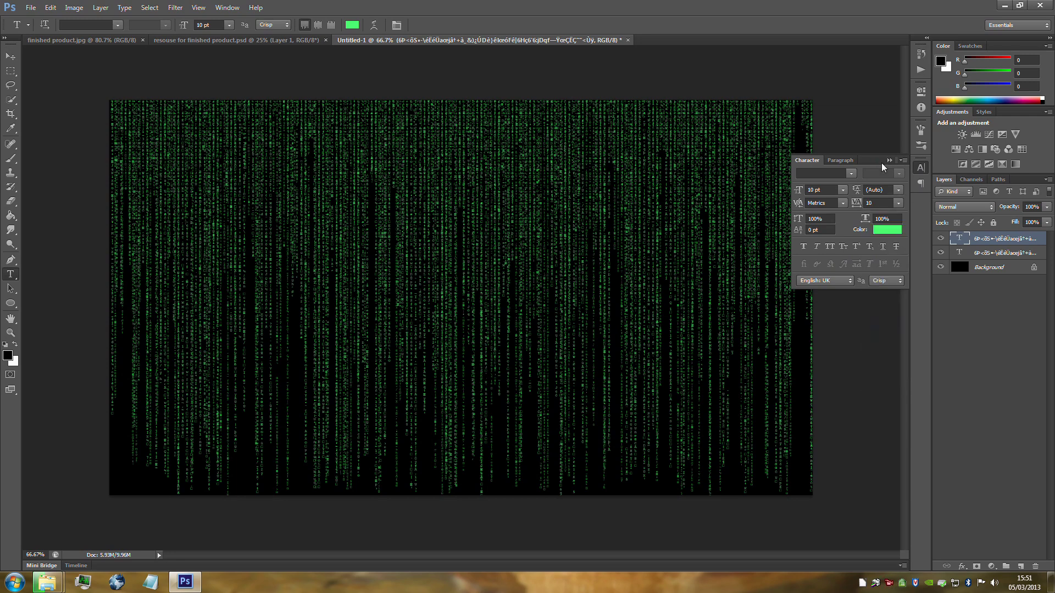
click(889, 160)
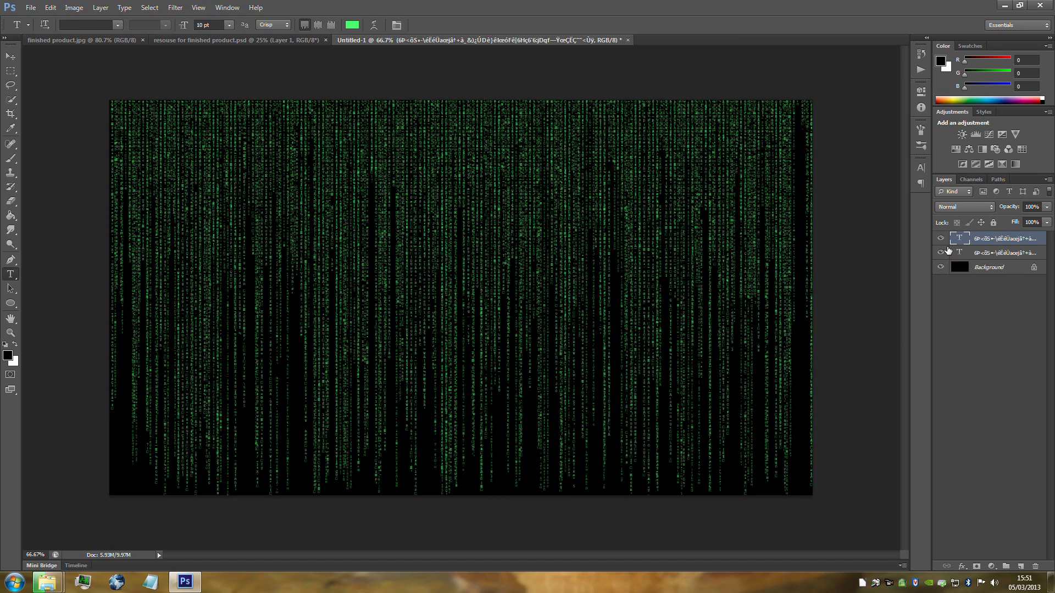
Step: Duplicate the code layer again and set the new copy to 12 pt with tracking 25
key(ctrl+j)
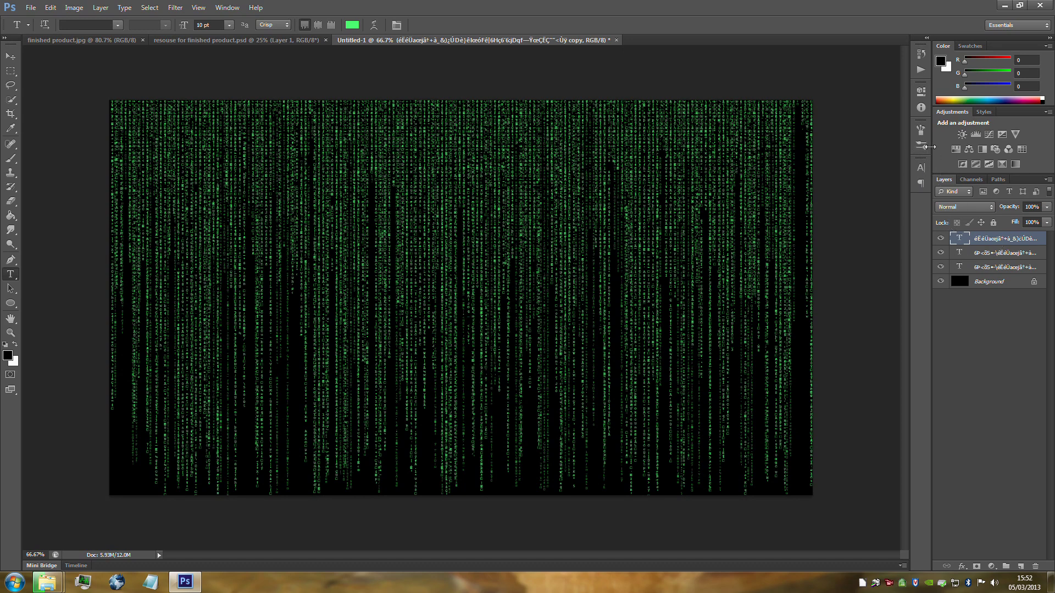
click(922, 167)
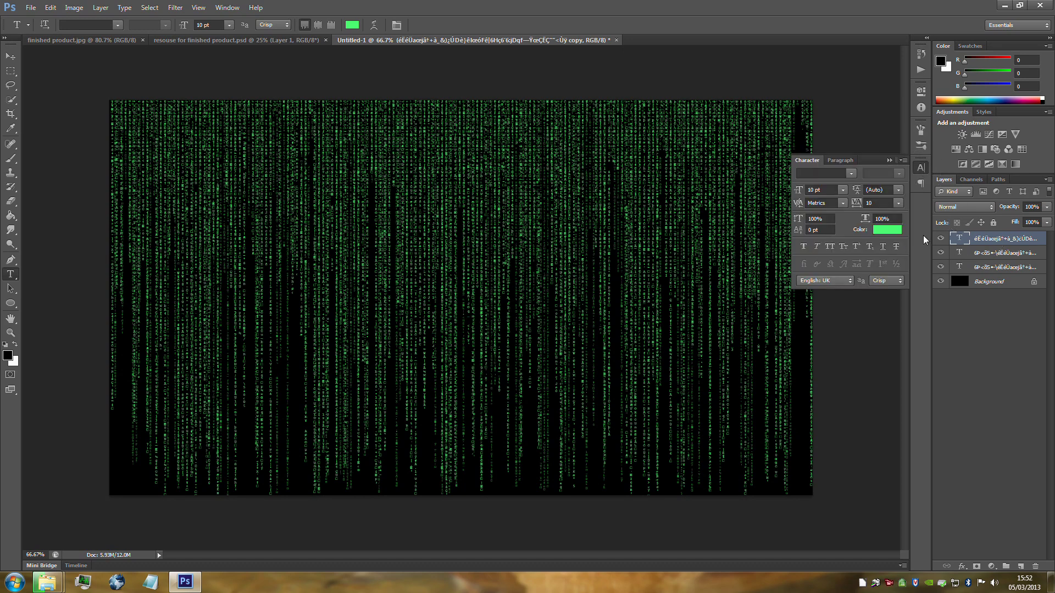
click(841, 190)
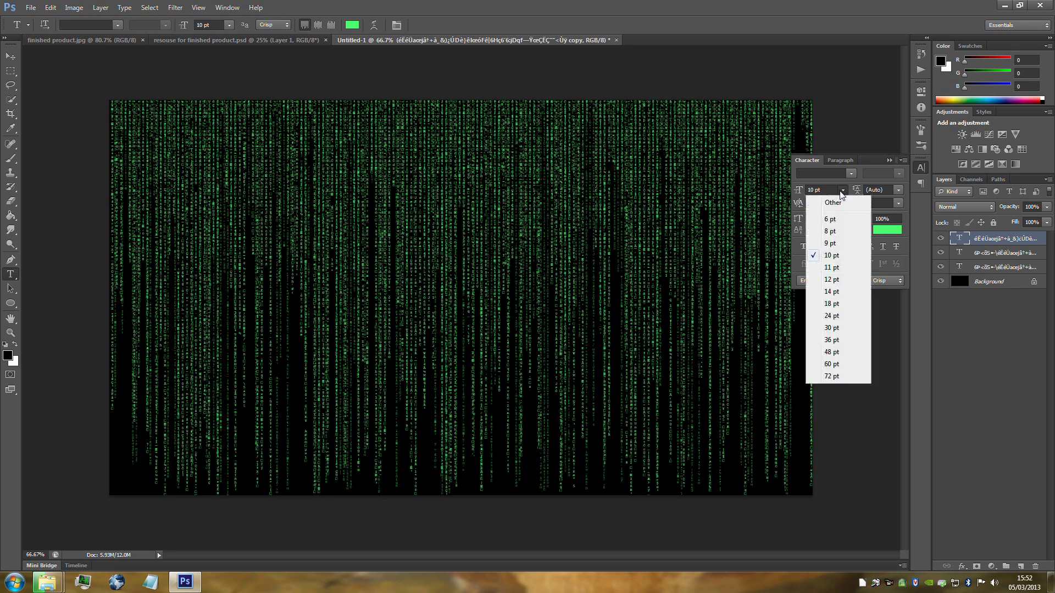
click(837, 282)
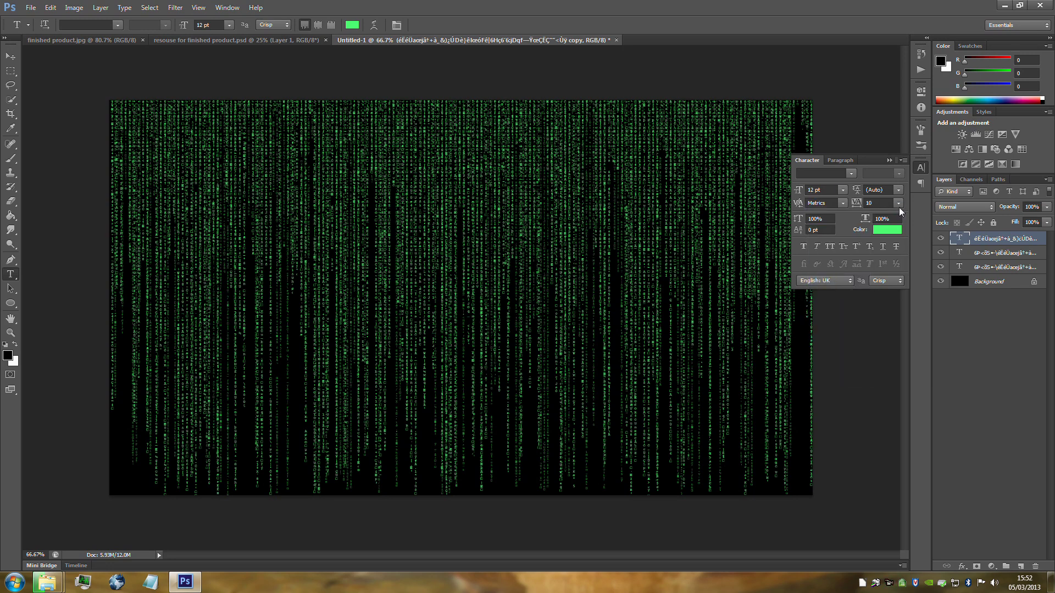
click(899, 203)
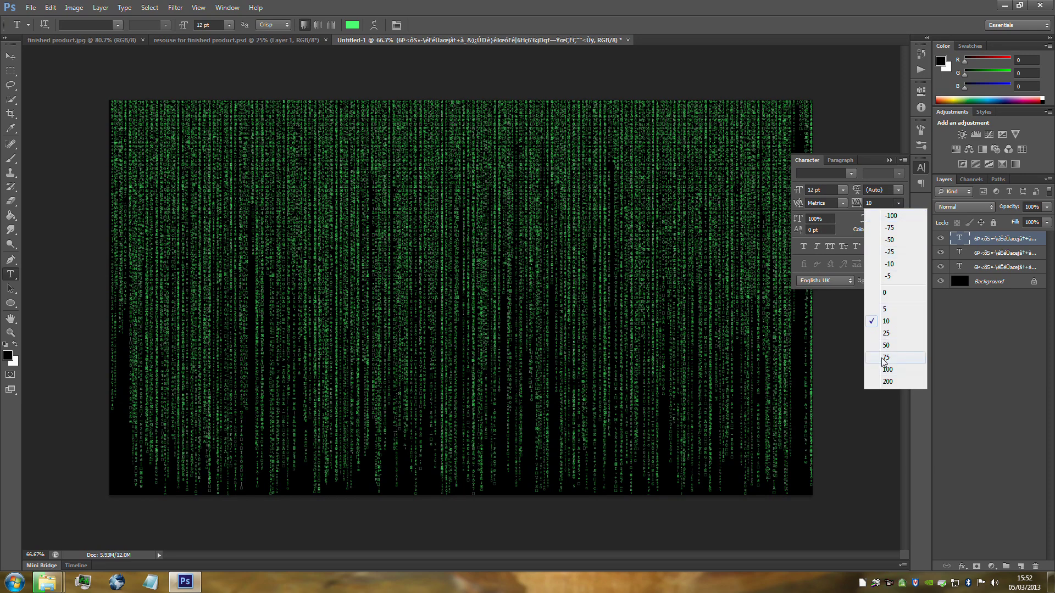
click(885, 333)
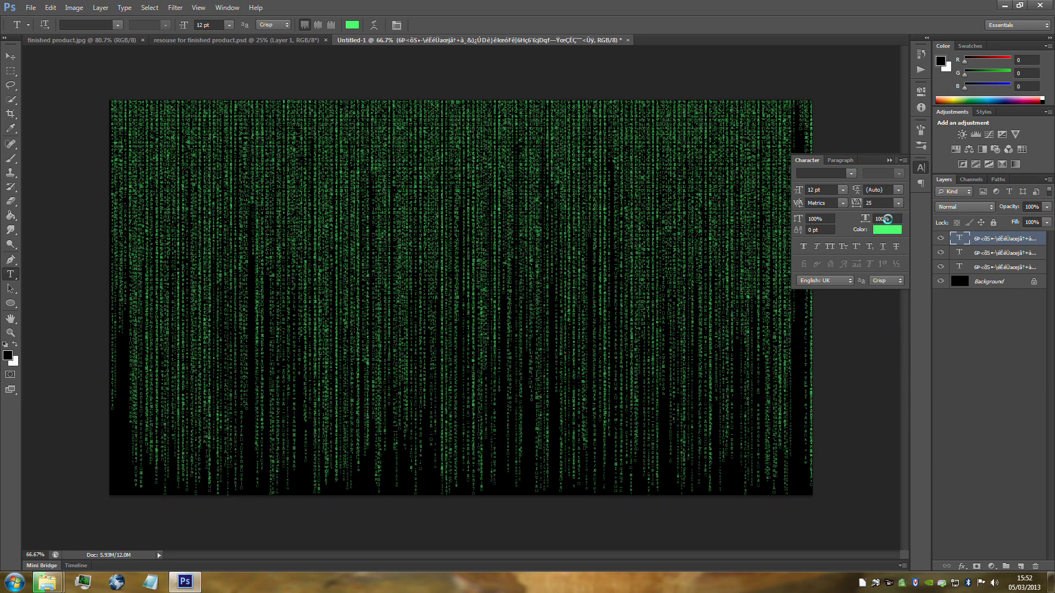
click(889, 161)
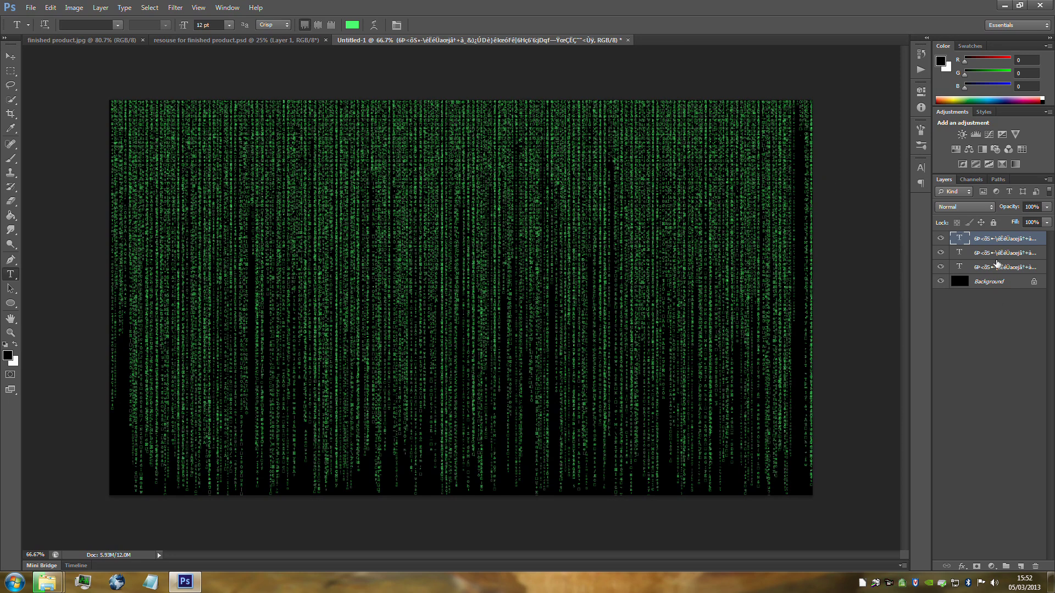
Step: Add a layer mask to the second code layer and render Clouds into it
click(978, 255)
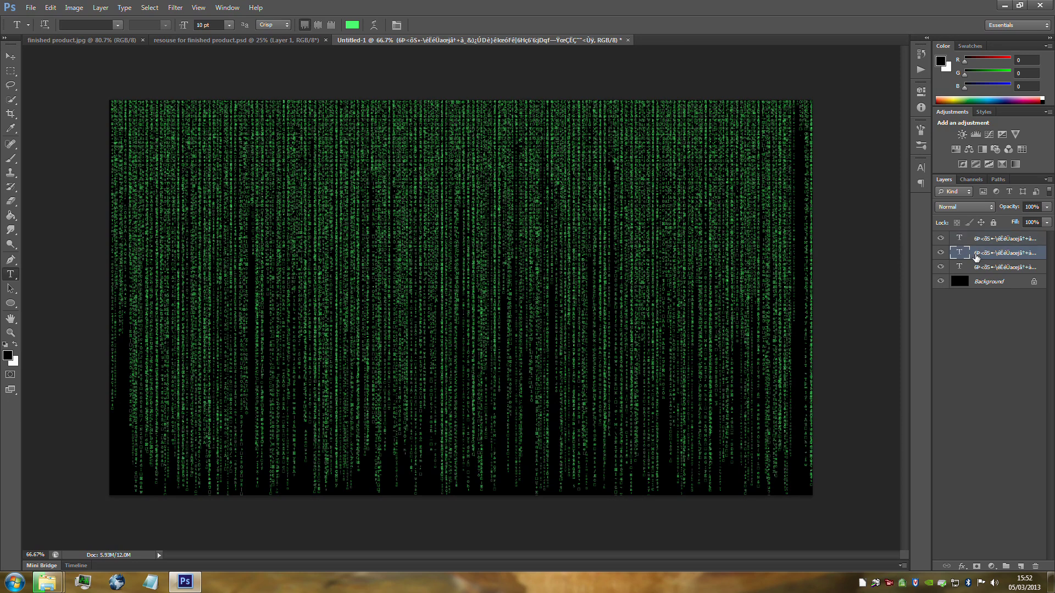
click(977, 567)
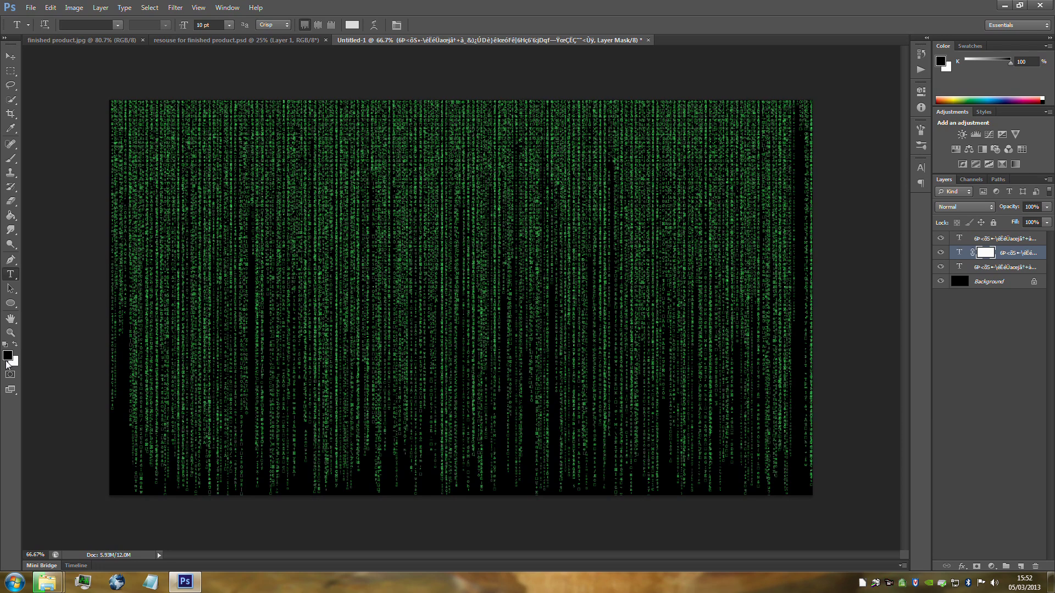
click(175, 8)
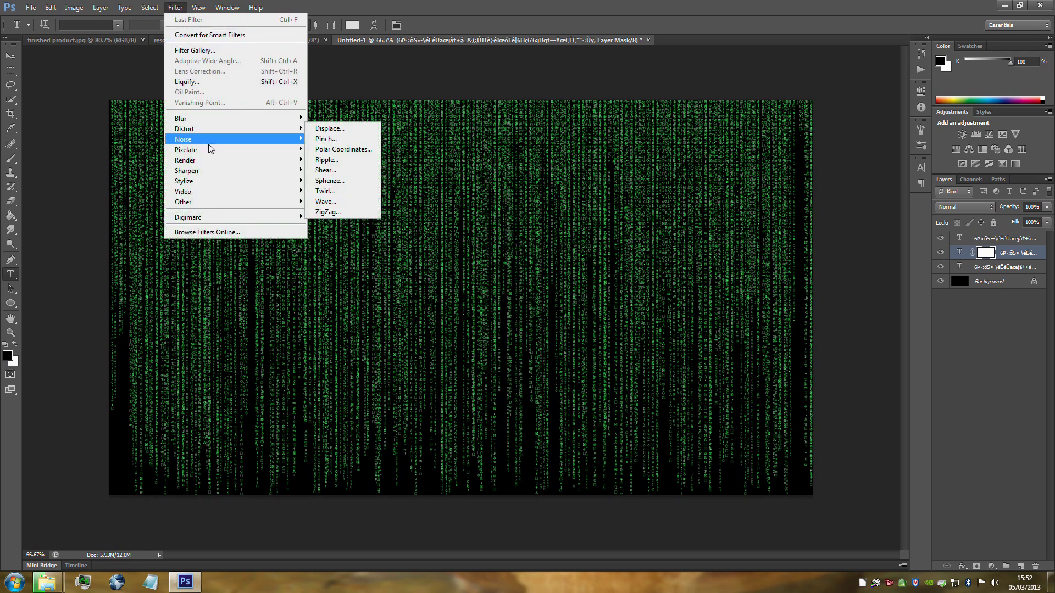
mouse_move(280, 160)
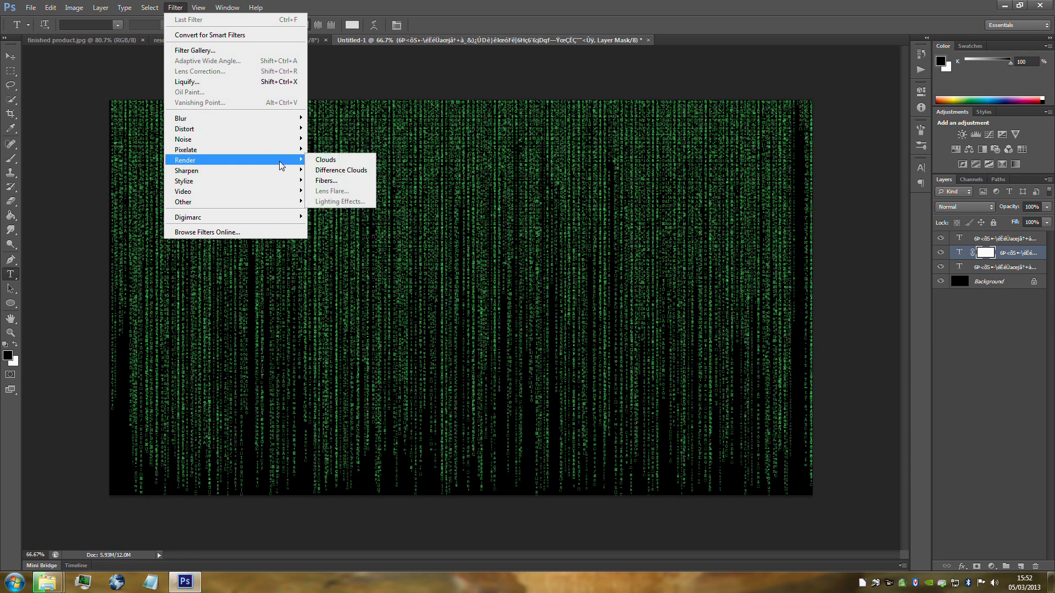
click(319, 164)
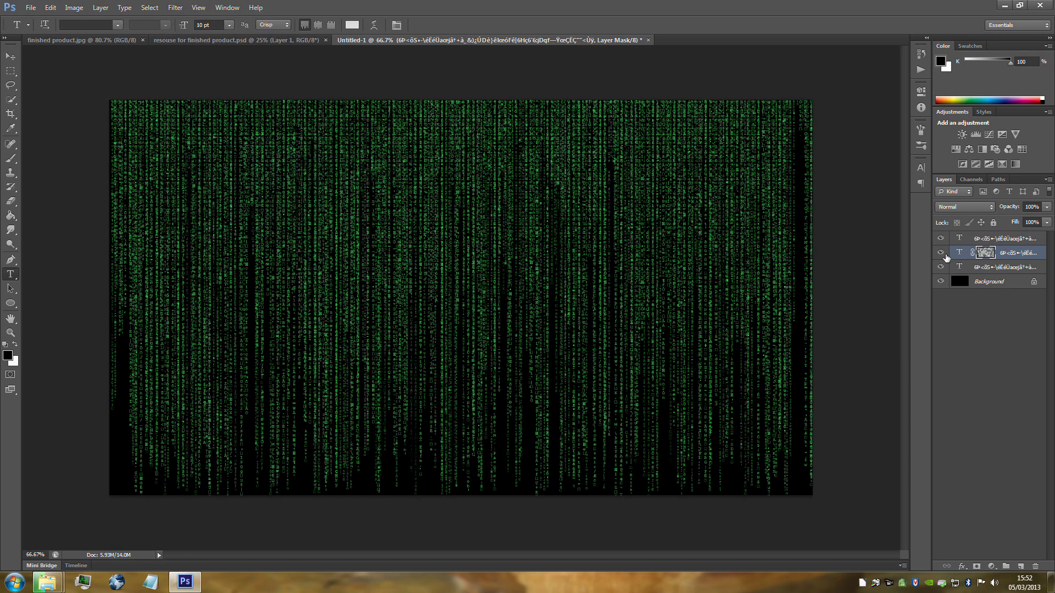
Step: Add a Clouds-filled layer mask to the top code layer and select that mask
click(1004, 254)
click(1004, 238)
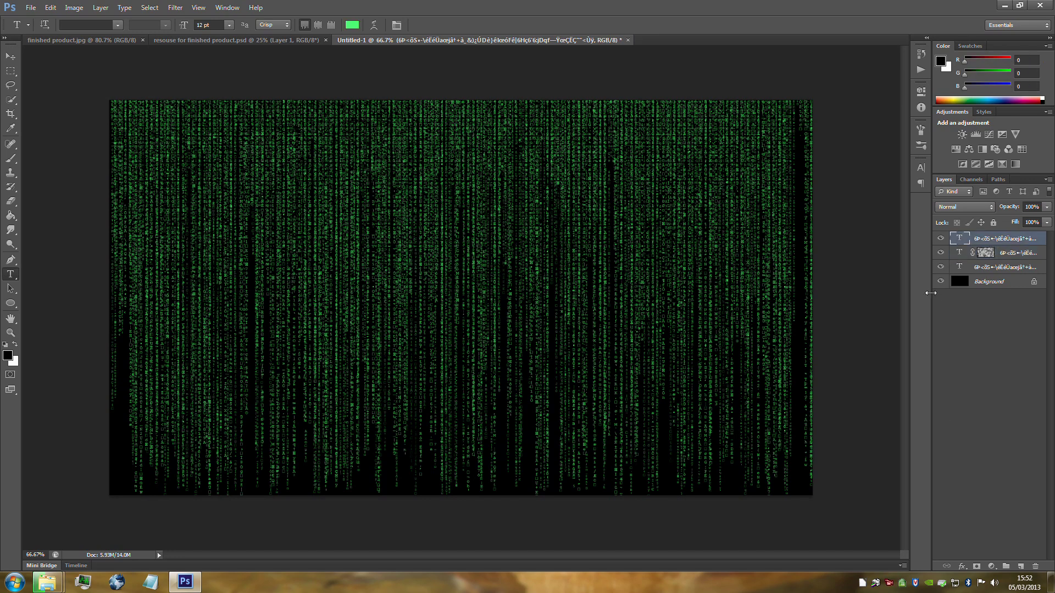
click(977, 566)
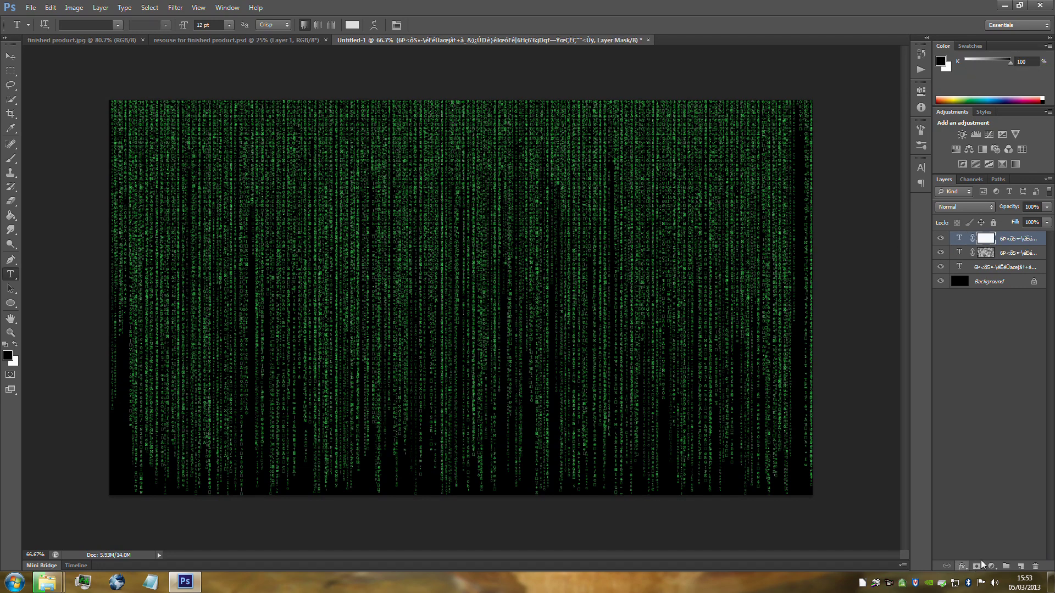
click(176, 8)
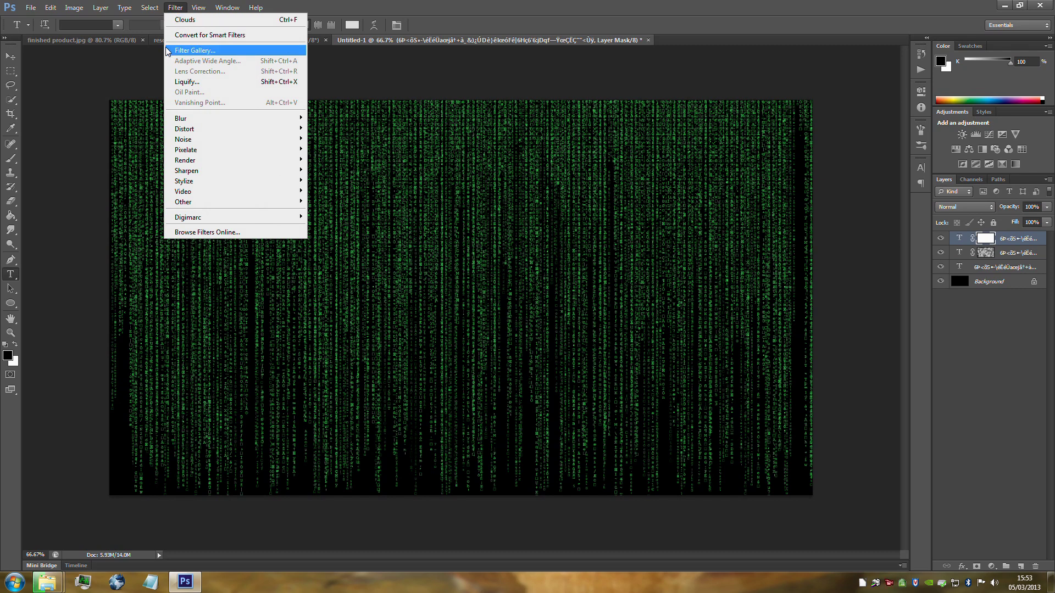
click(204, 22)
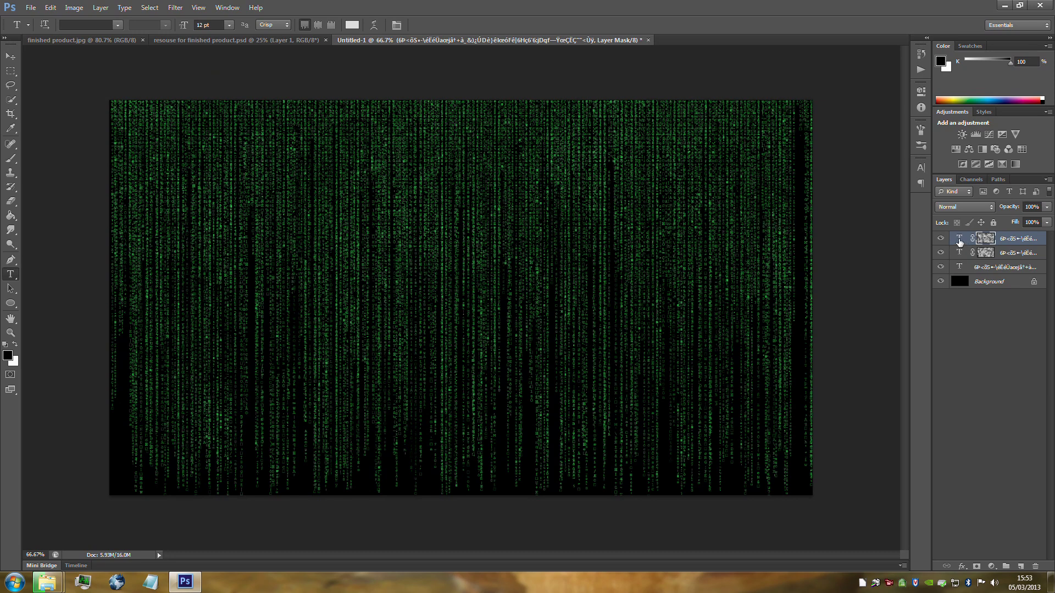
key(ctrl+2)
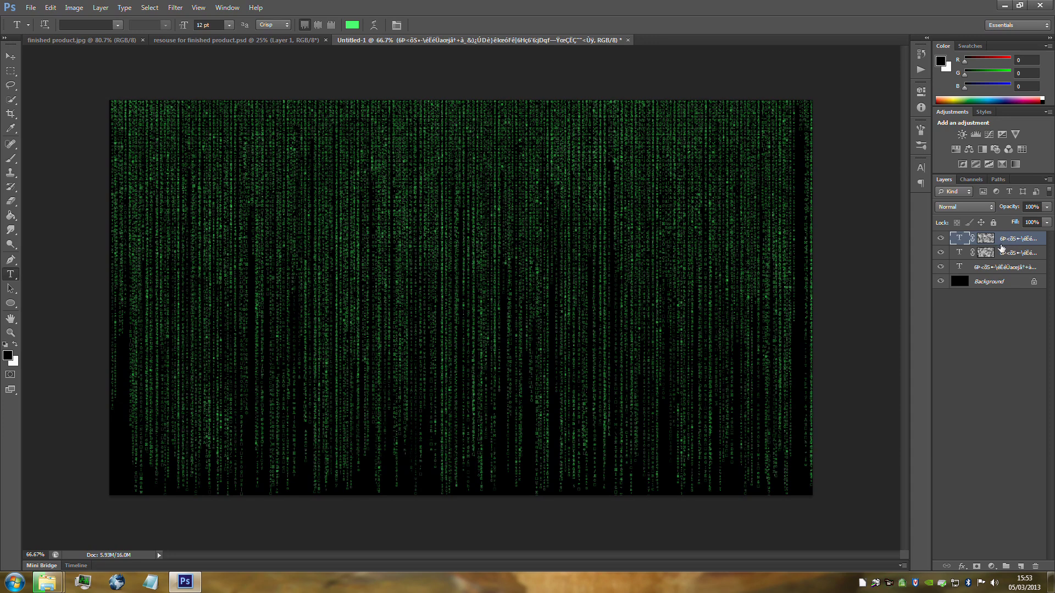
click(985, 242)
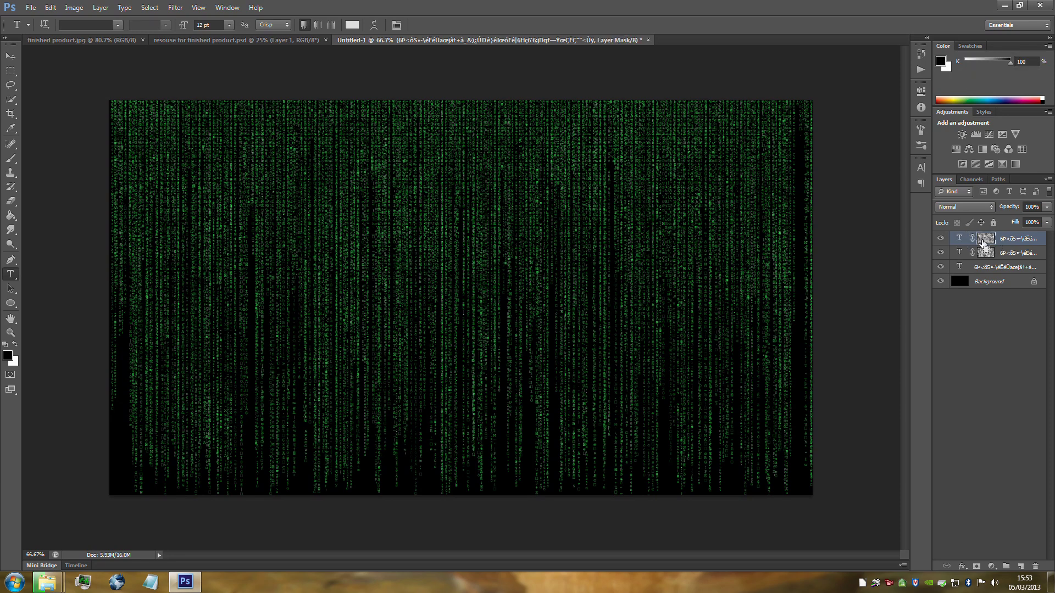
Step: Apply Levels to the top layer's clouds mask with highlight input 167
key(ctrl+l)
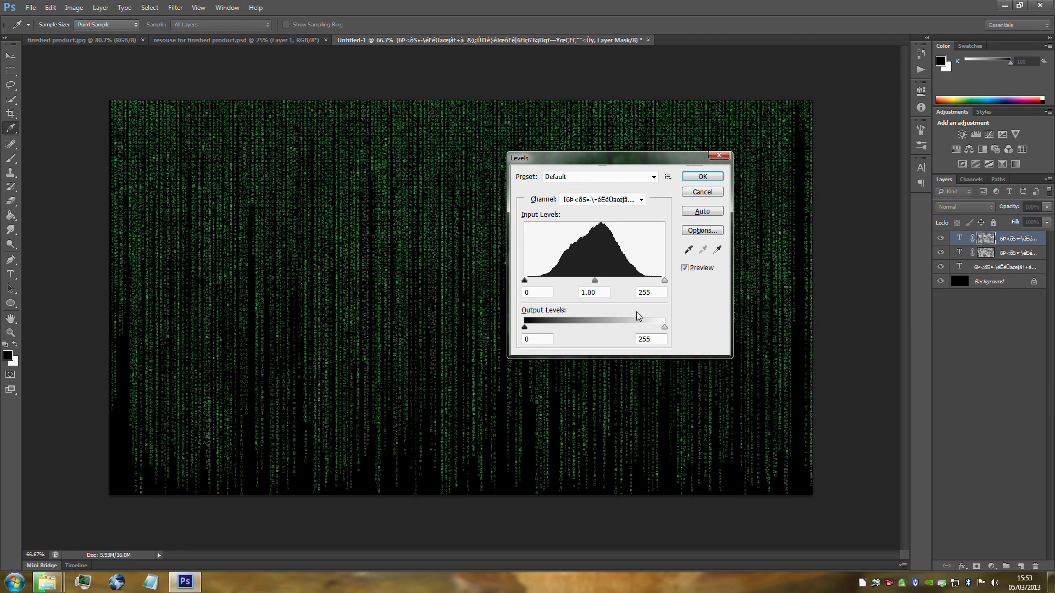
click(650, 292)
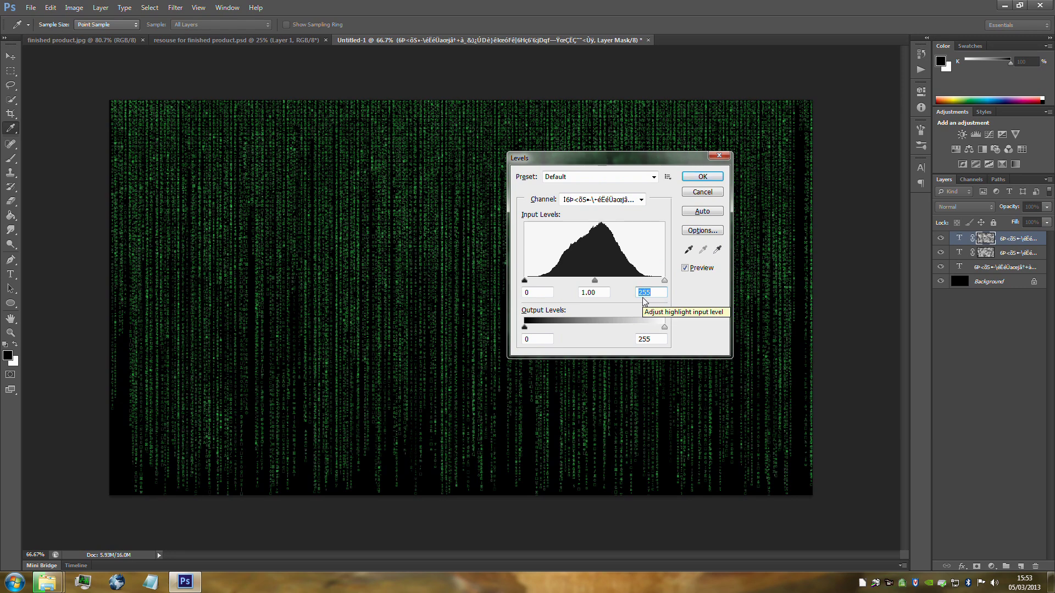
text(167)
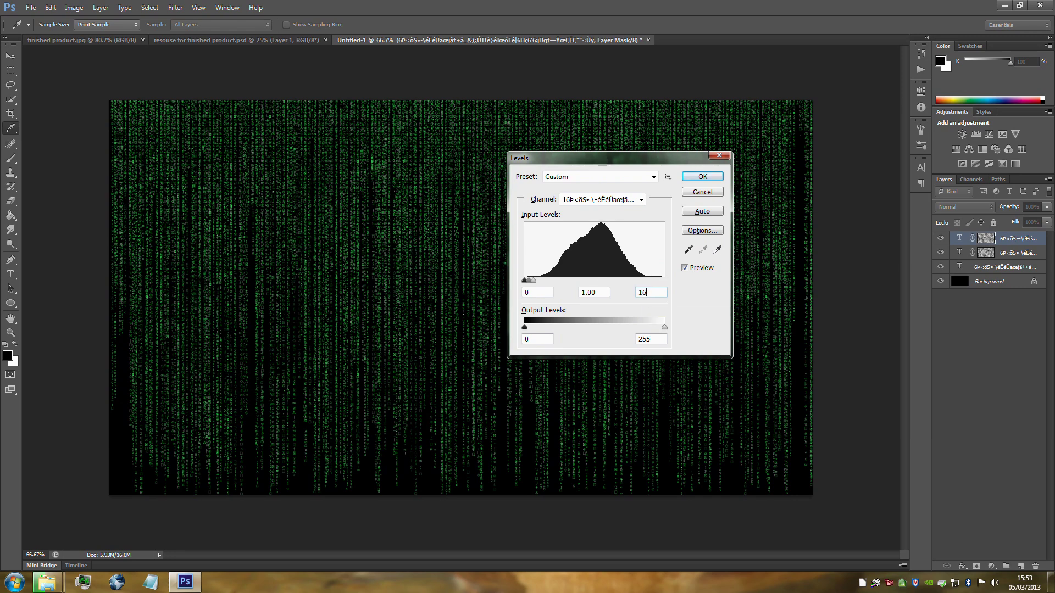
click(699, 176)
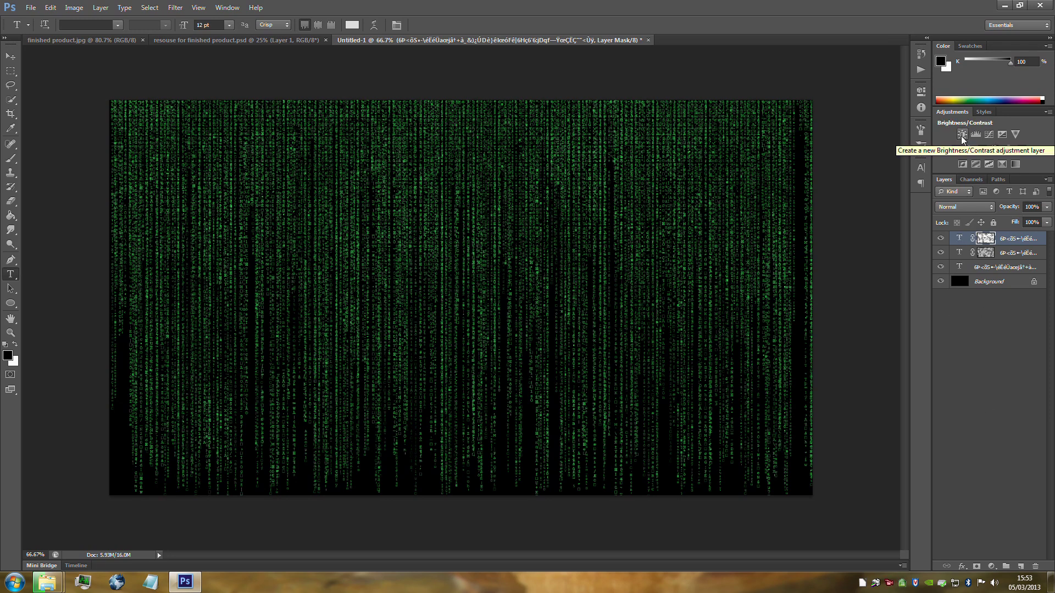
Step: Add a Brightness/Contrast adjustment layer with brightness 50 and contrast 100
click(996, 569)
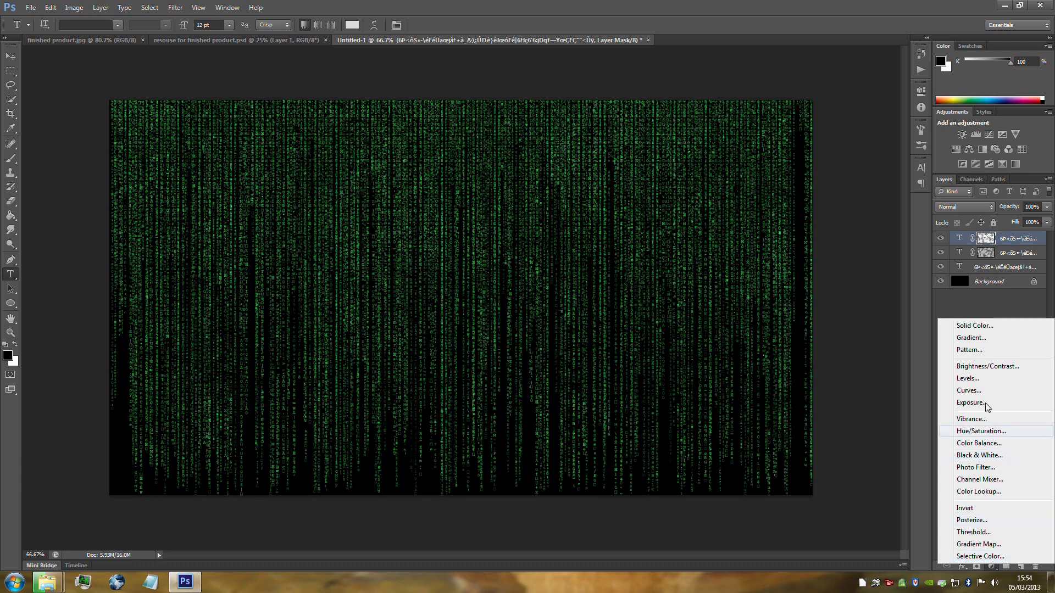
click(960, 137)
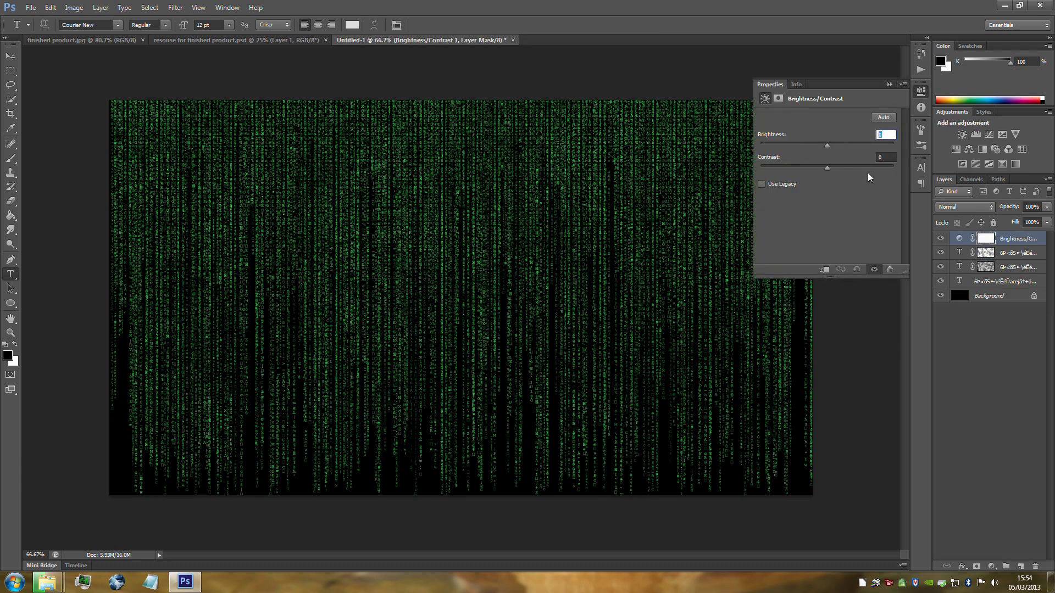
text(50)
key(Tab)
text(100)
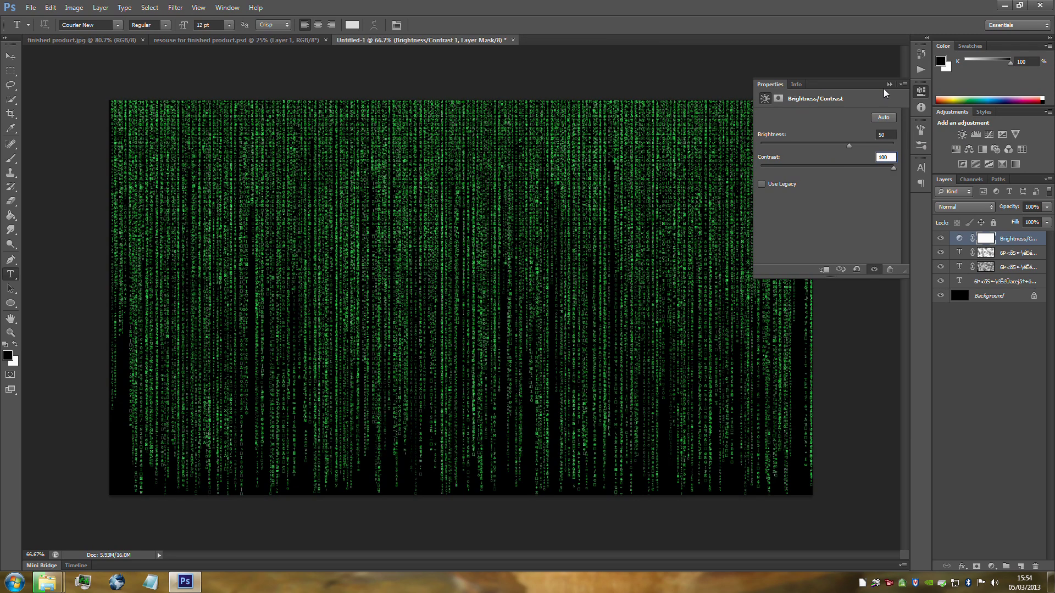
click(888, 85)
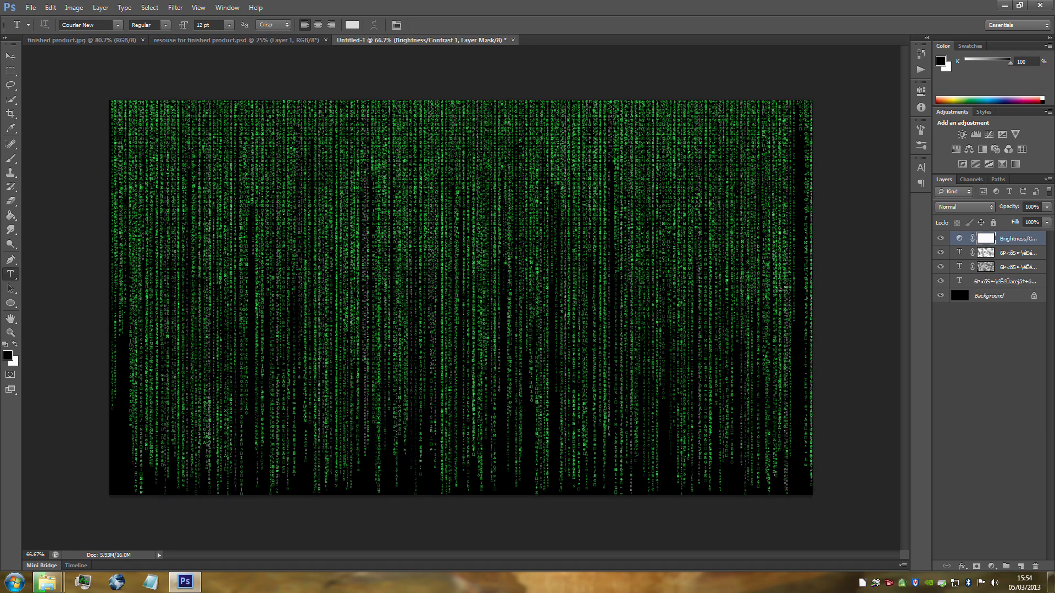
click(988, 267)
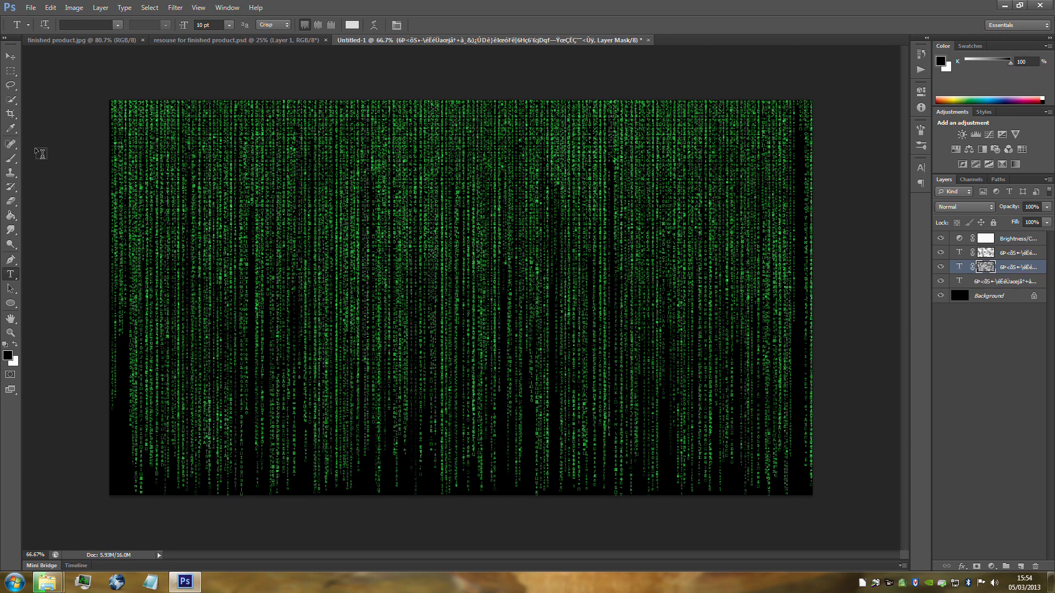
Step: Switch to the Brush tool and set the brush size to 360 px
click(11, 159)
click(55, 26)
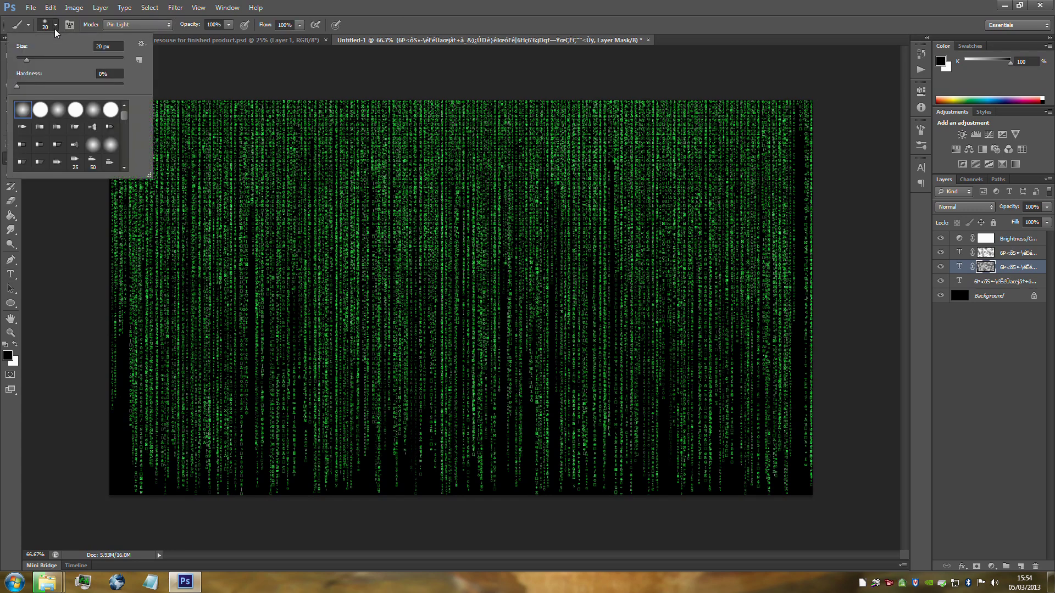
drag(28, 61, 105, 60)
click(54, 26)
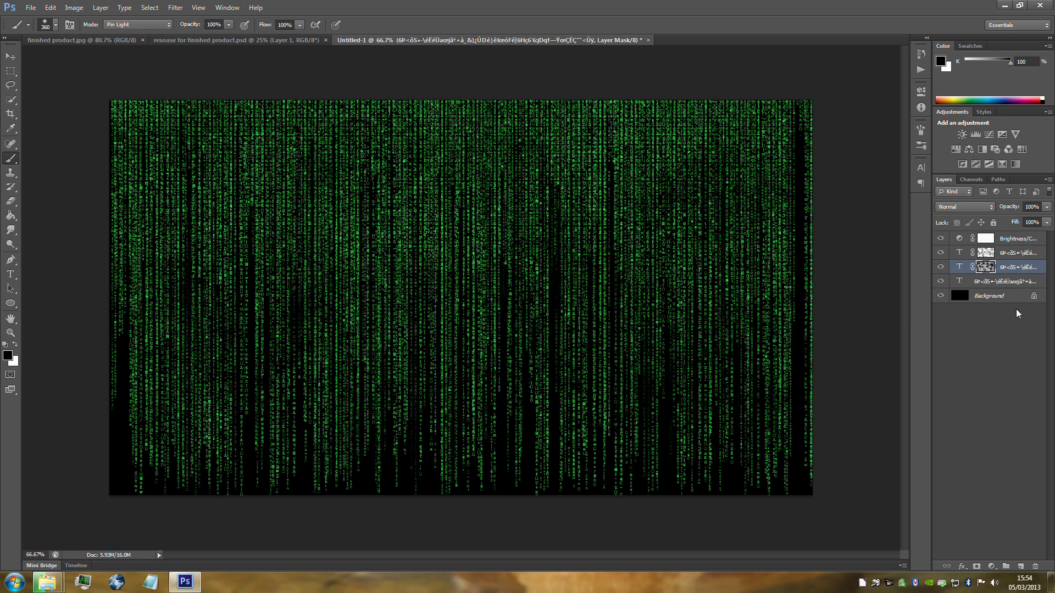
Step: Select all three falling-code text layers together in the Layers panel
click(987, 252)
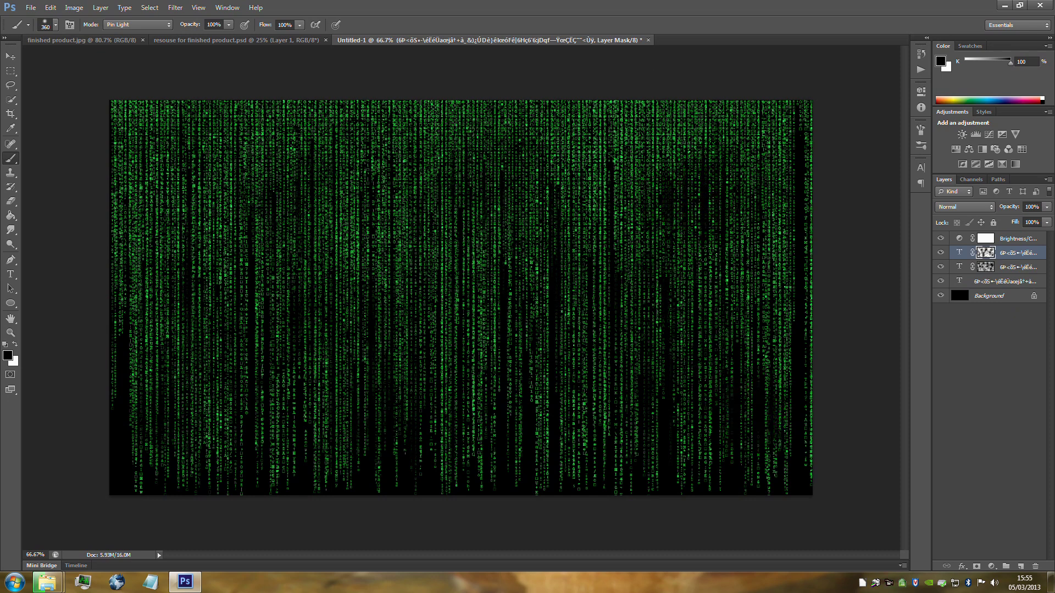
shift+click(1018, 268)
shift+click(1009, 285)
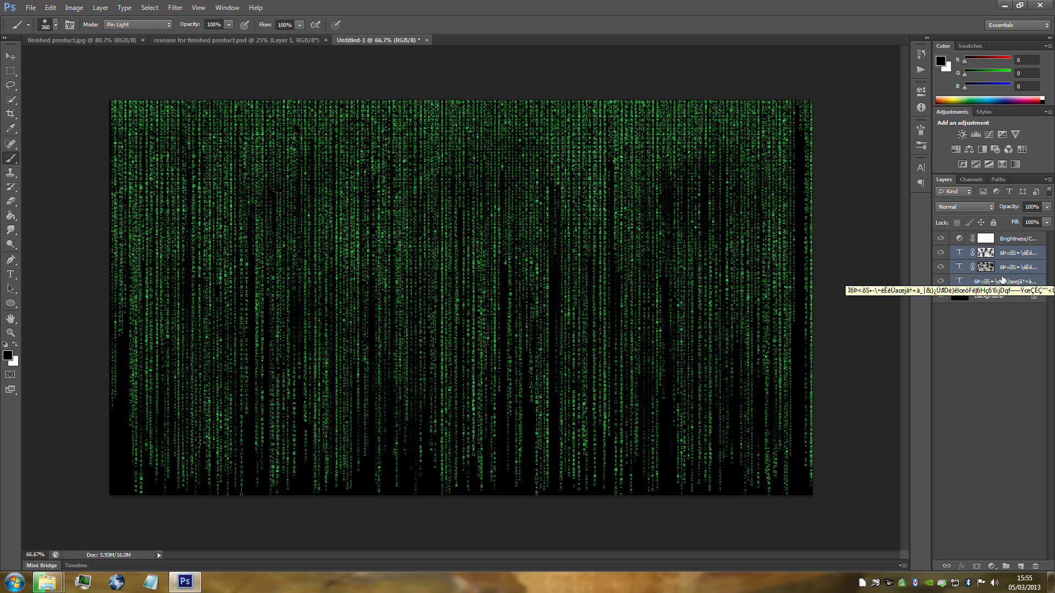
Step: Duplicate and merge the three code text layers, moving the merged copy just above Background
key(ctrl+j)
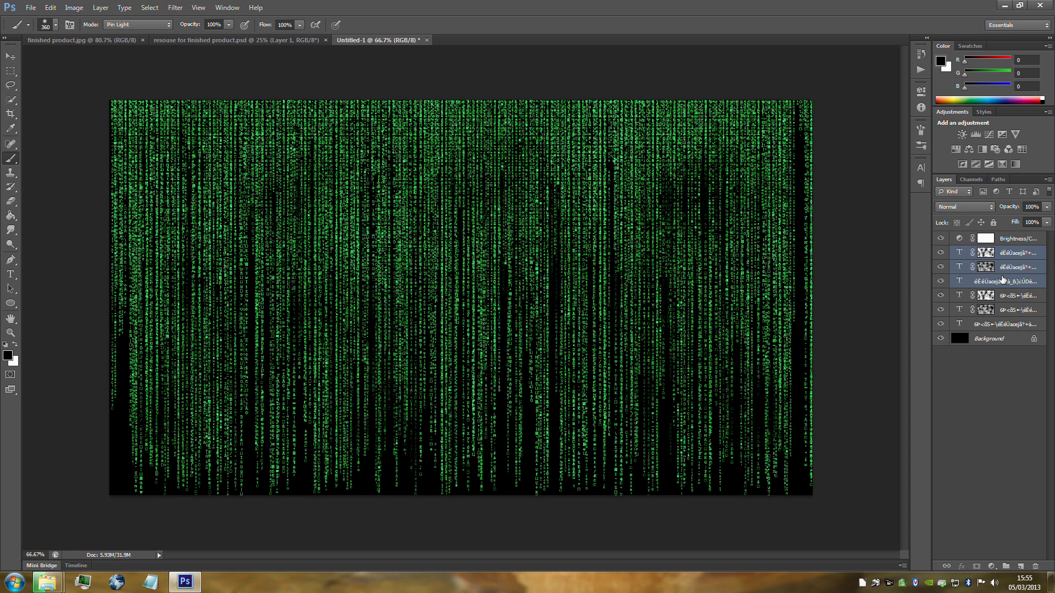
key(ctrl+e)
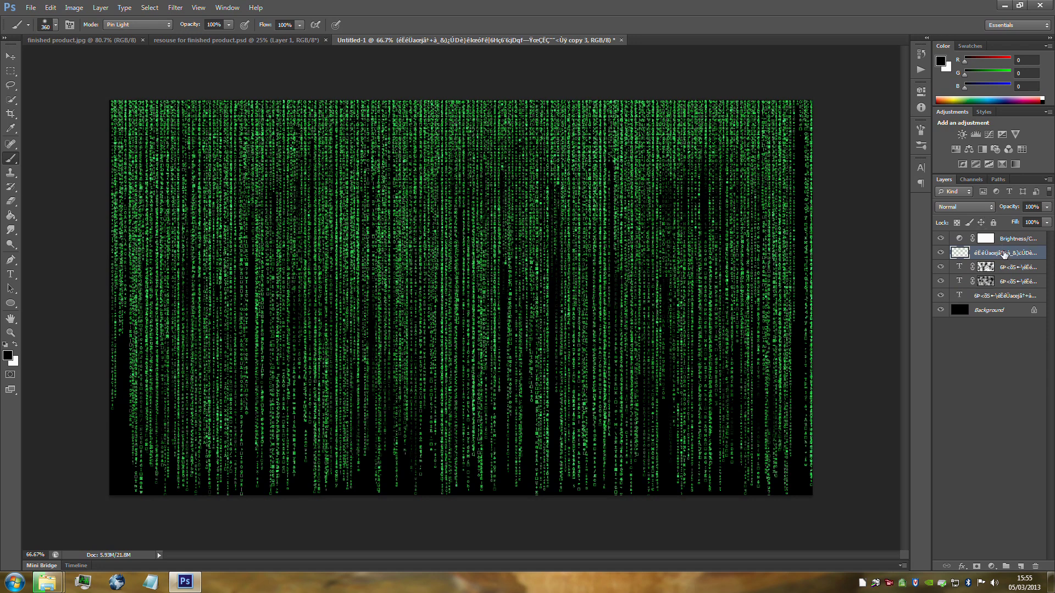
drag(1003, 259, 1002, 301)
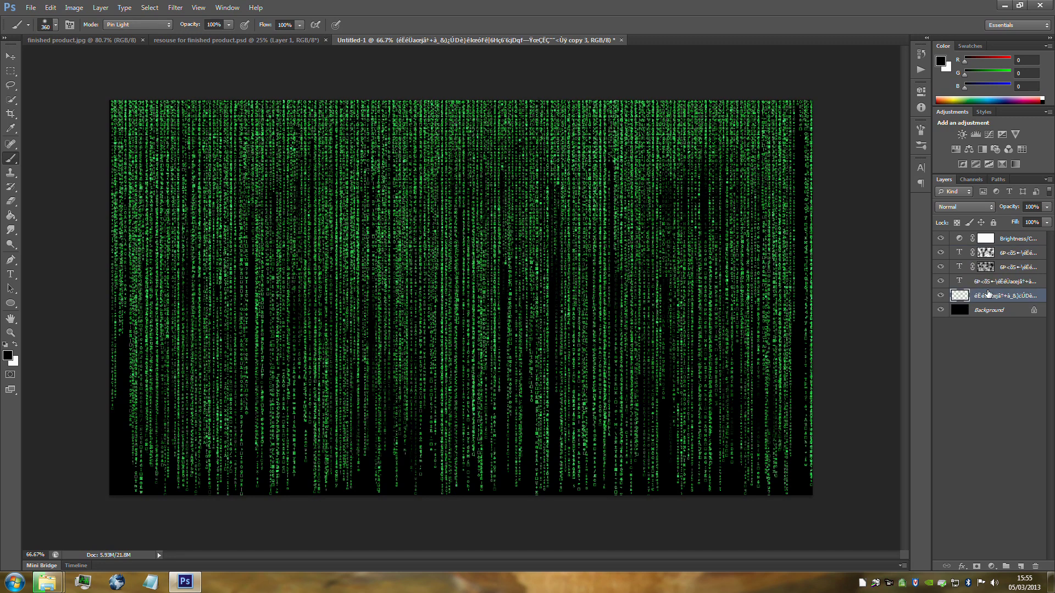
Step: Apply Motion Blur with angle 90 and distance 15 to the merged code layer
click(176, 7)
mouse_move(208, 120)
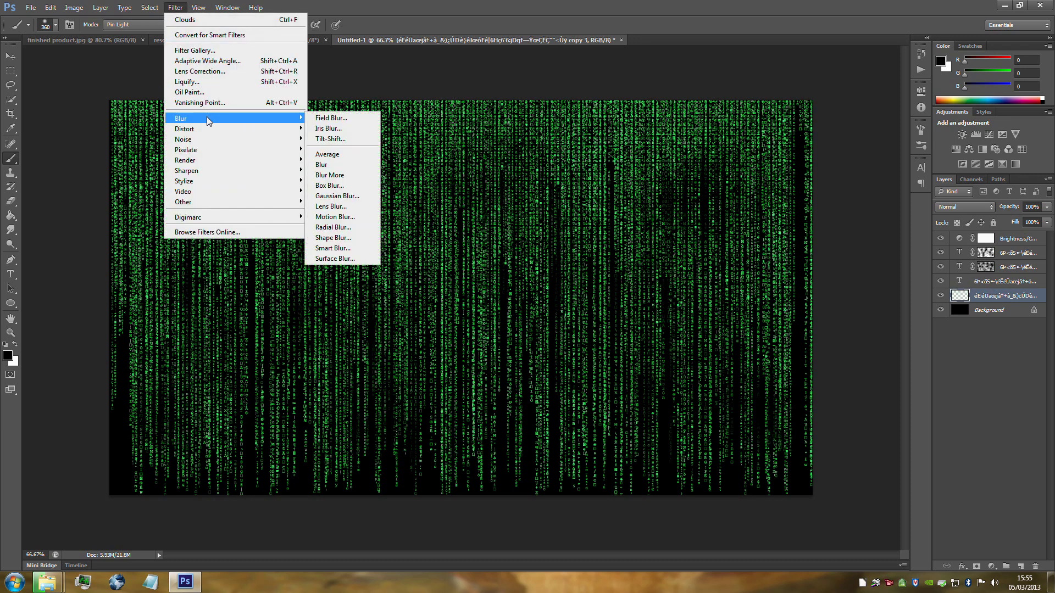
click(335, 217)
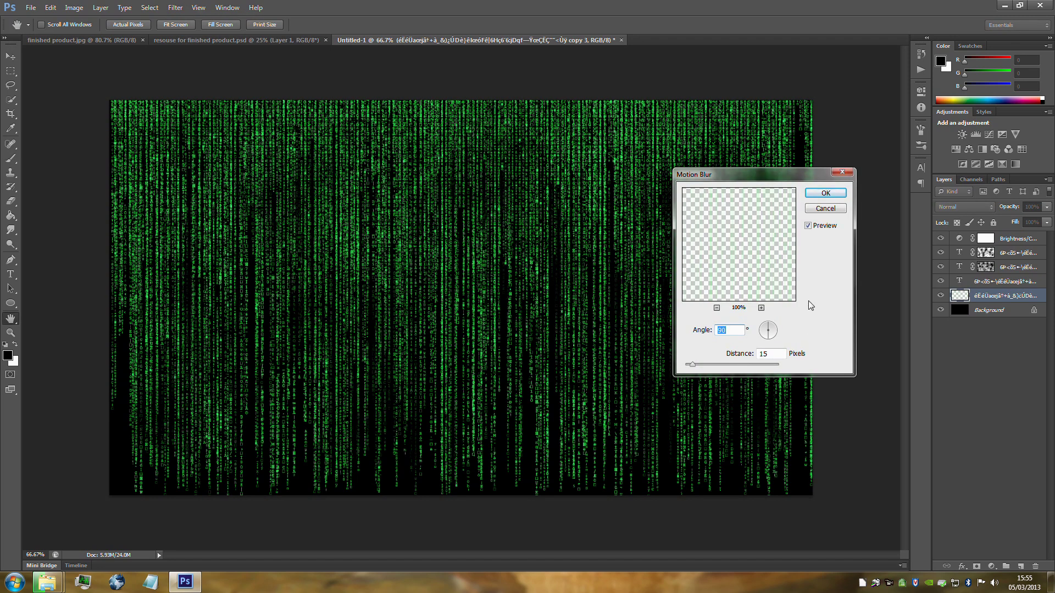
click(825, 193)
key(b)
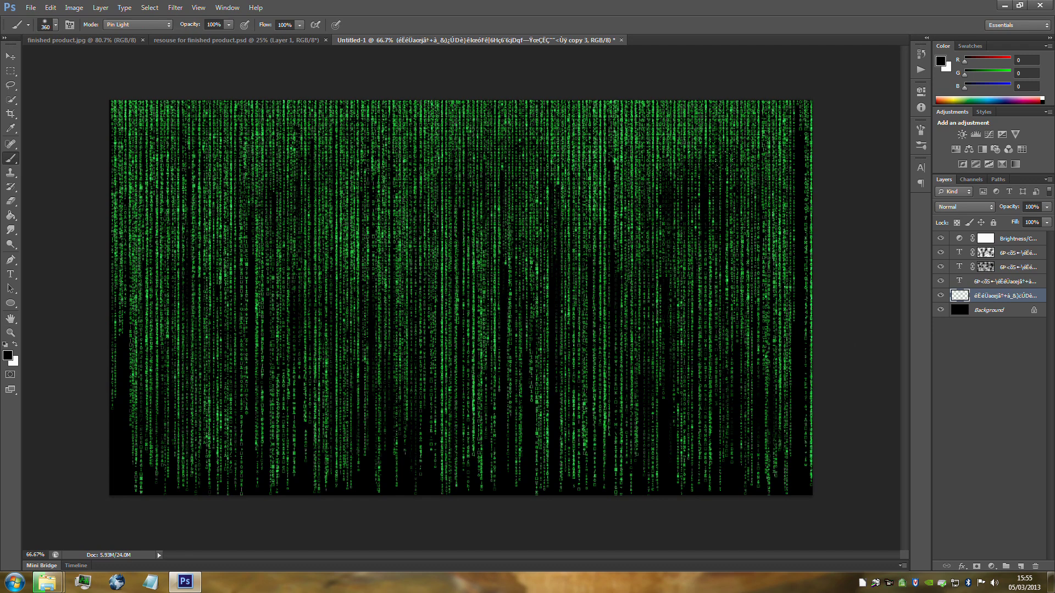
Step: Add a new empty layer above the top code layer and set a 20 px white brush
click(1013, 253)
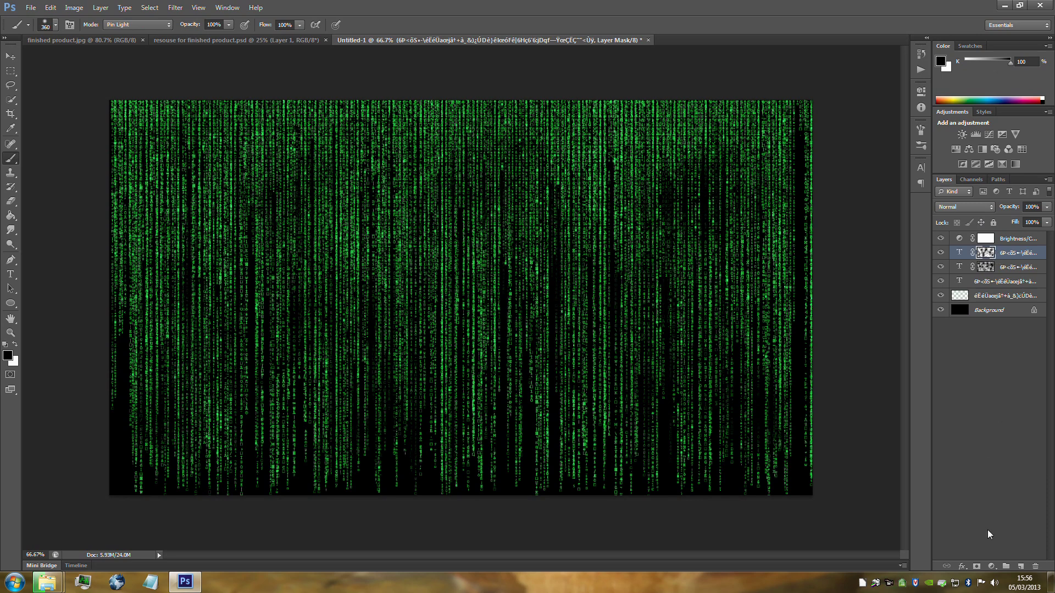
click(1017, 565)
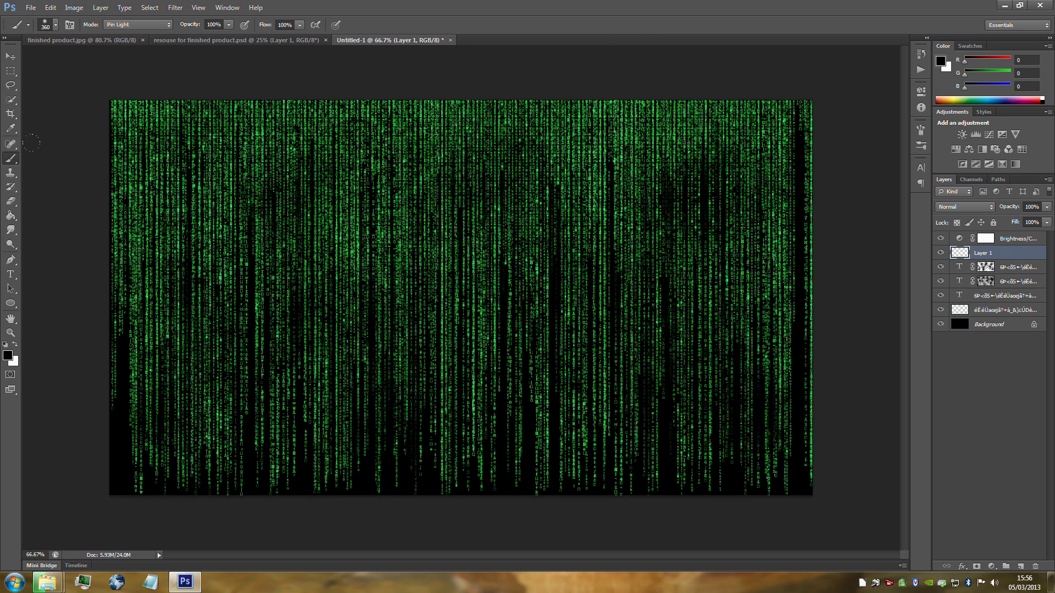
click(56, 25)
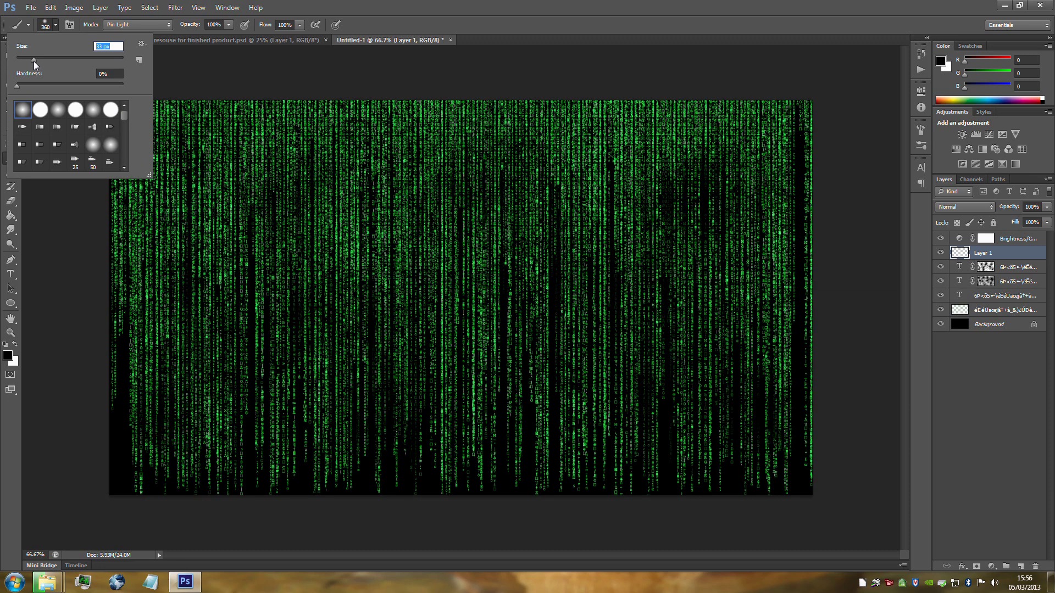
drag(34, 61, 27, 61)
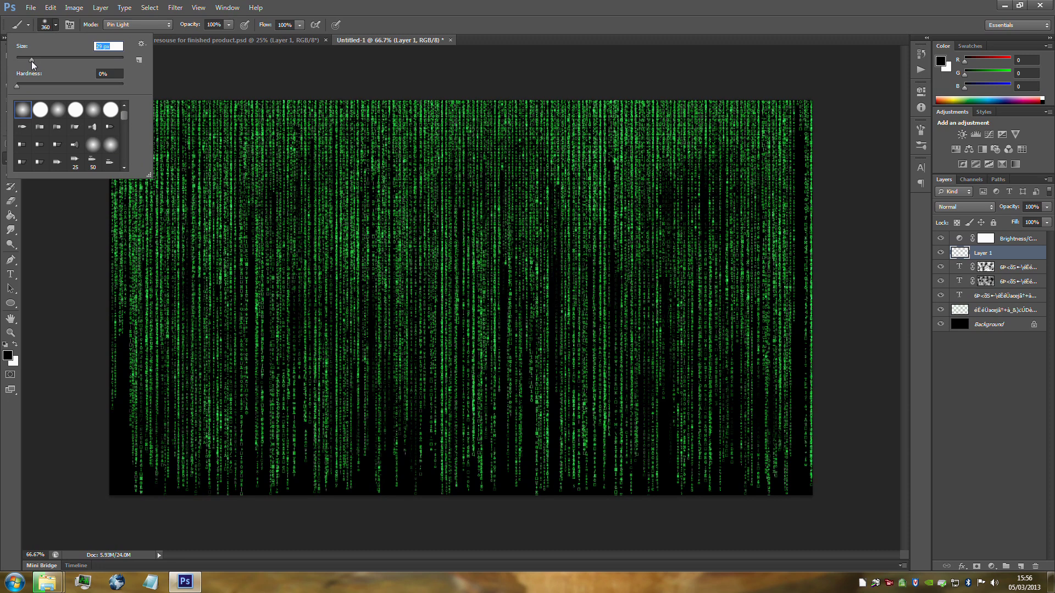
click(55, 26)
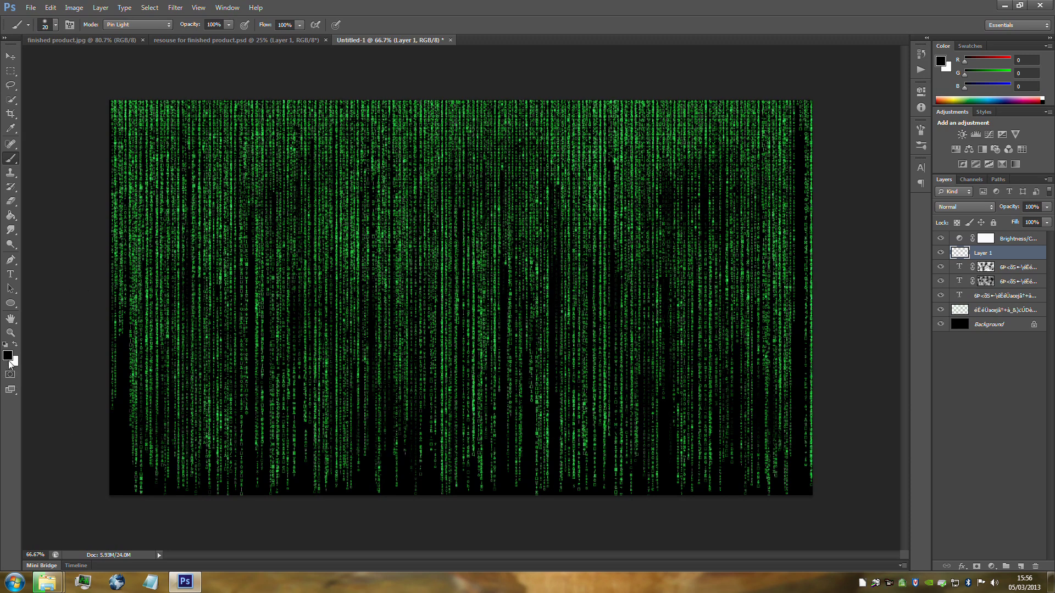
key(x)
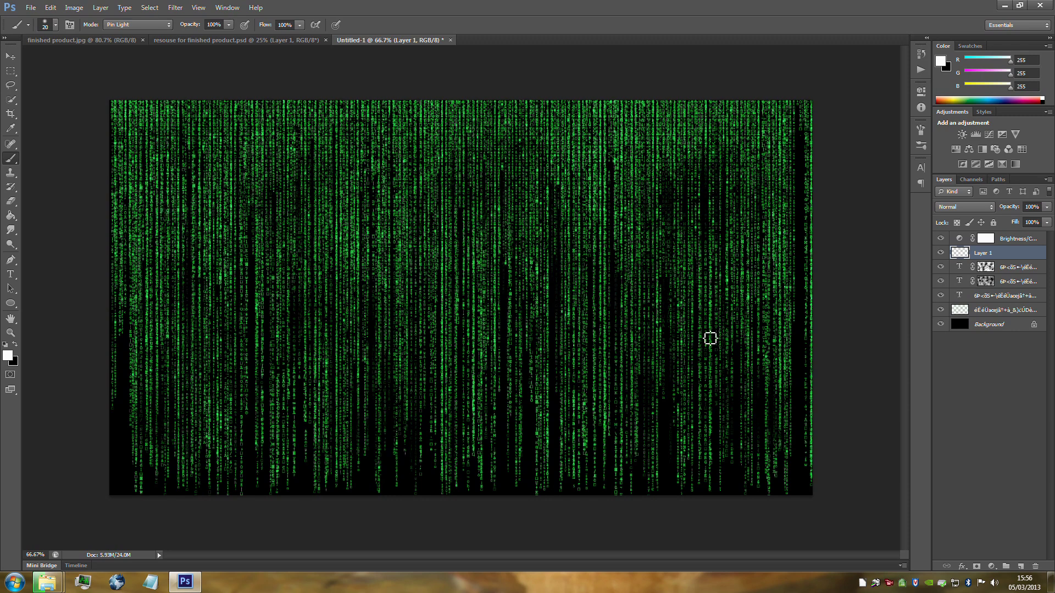
Step: Paint a few straight white test strokes, then undo them all
click(123, 133)
shift+click(124, 254)
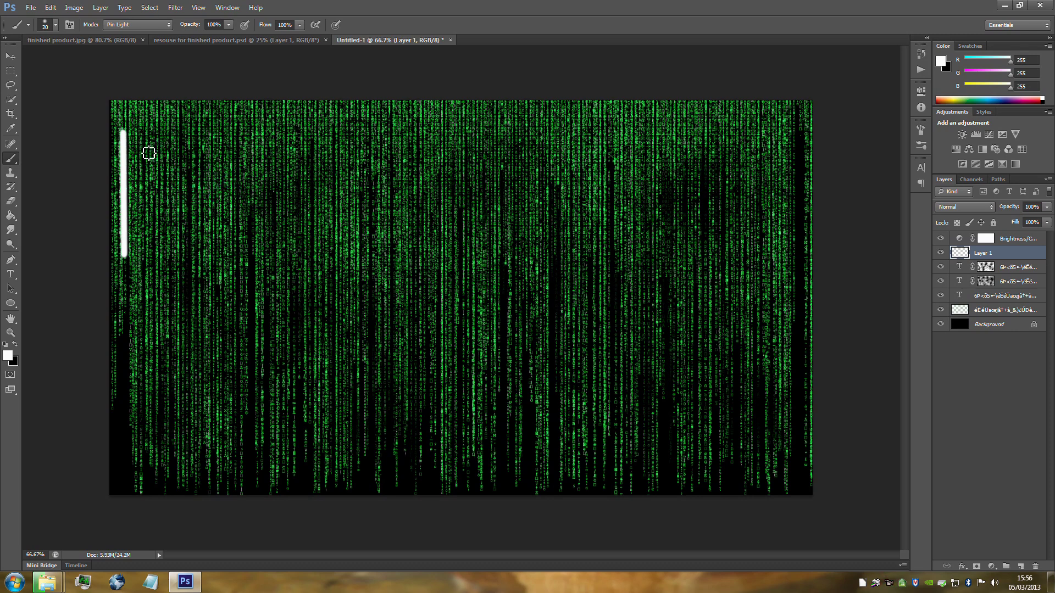
shift+click(147, 150)
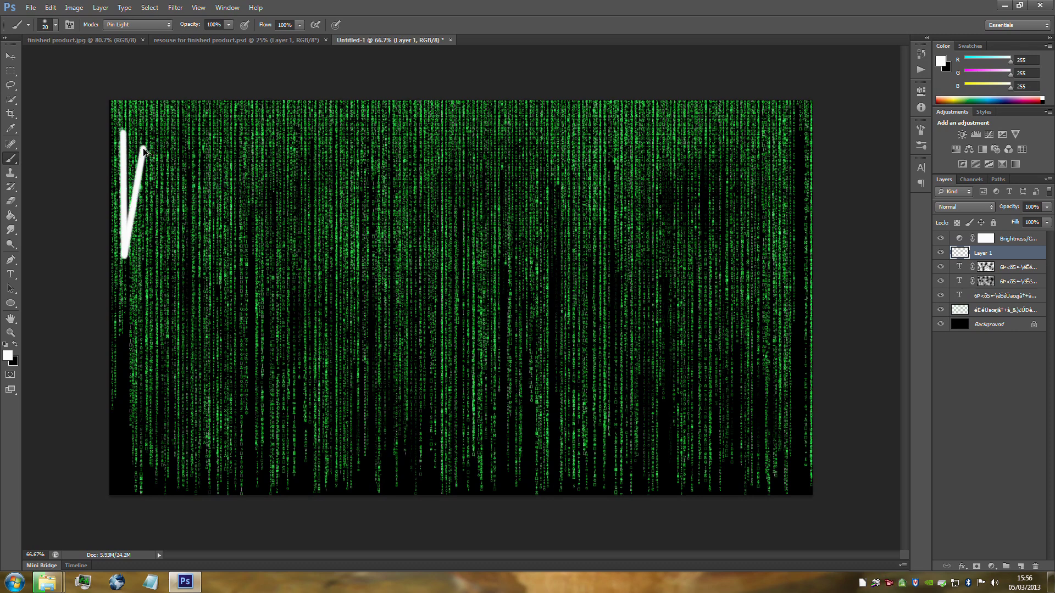
key(ctrl+z)
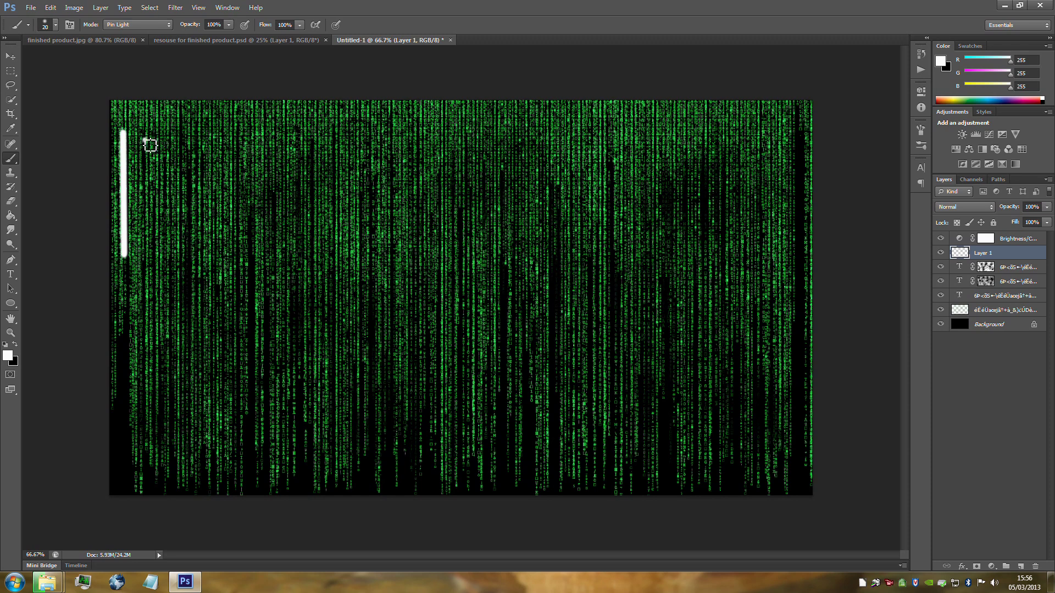
shift+click(149, 237)
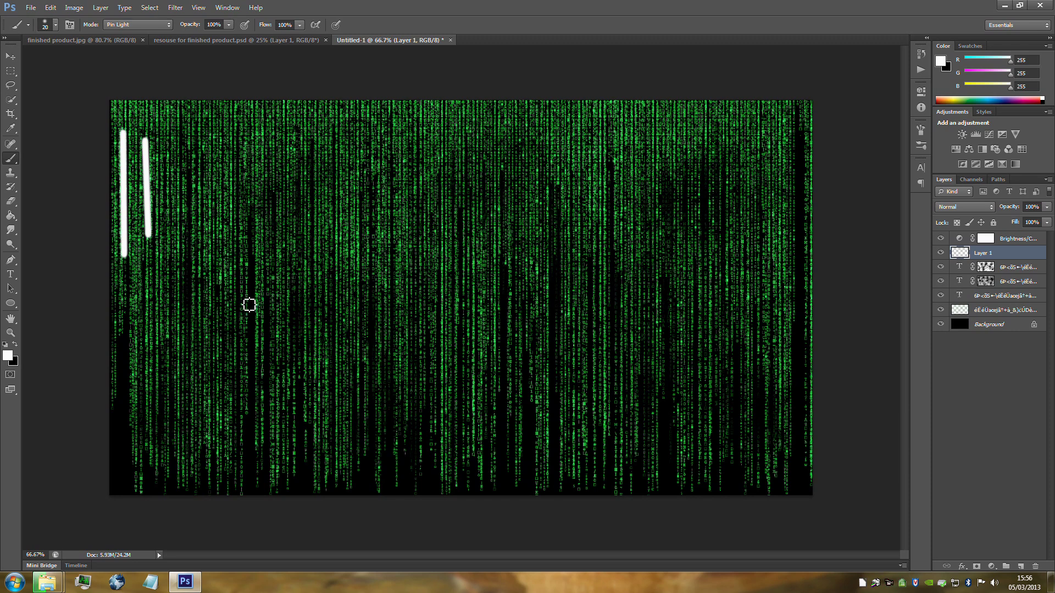
key(ctrl+z)
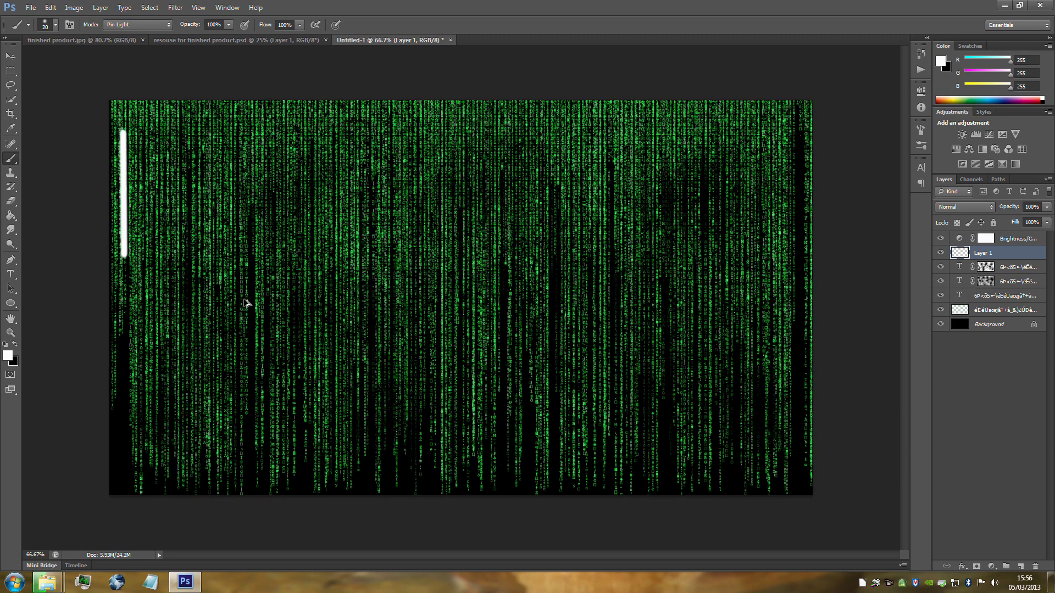
key(ctrl+alt+z)
key(ctrl+alt+z)
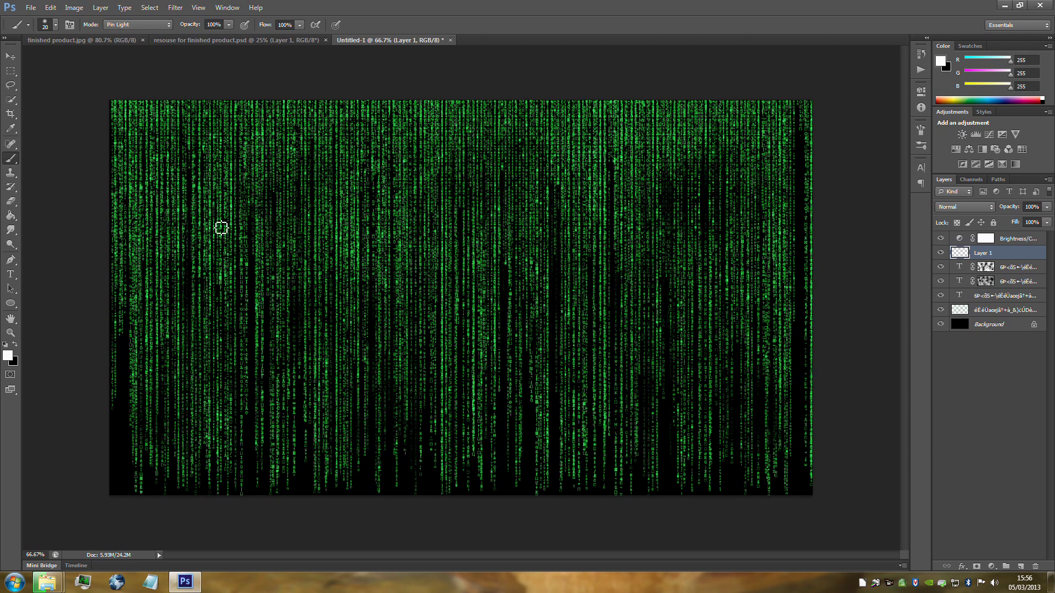
Step: Drag the white streaks layer from the resource PSD into Untitled-1 as Layer 2, shifted up and right
click(196, 41)
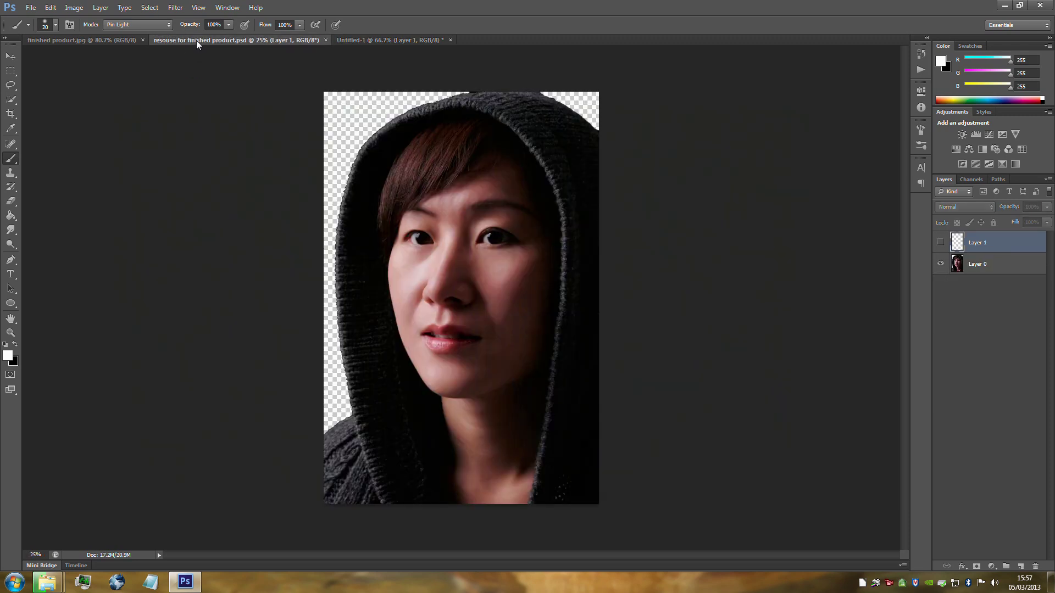
click(11, 57)
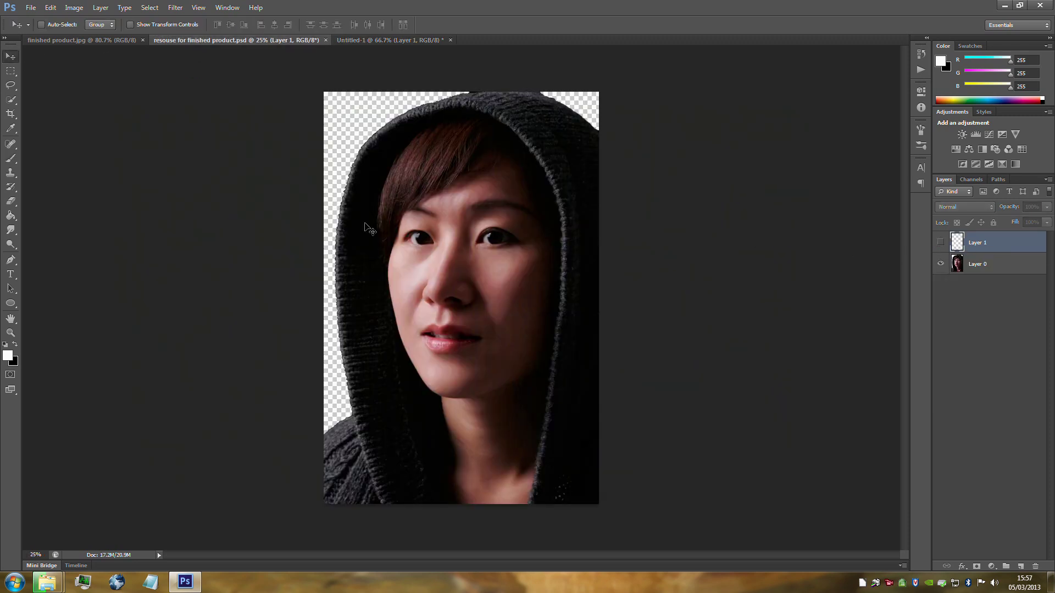
drag(382, 43, 379, 275)
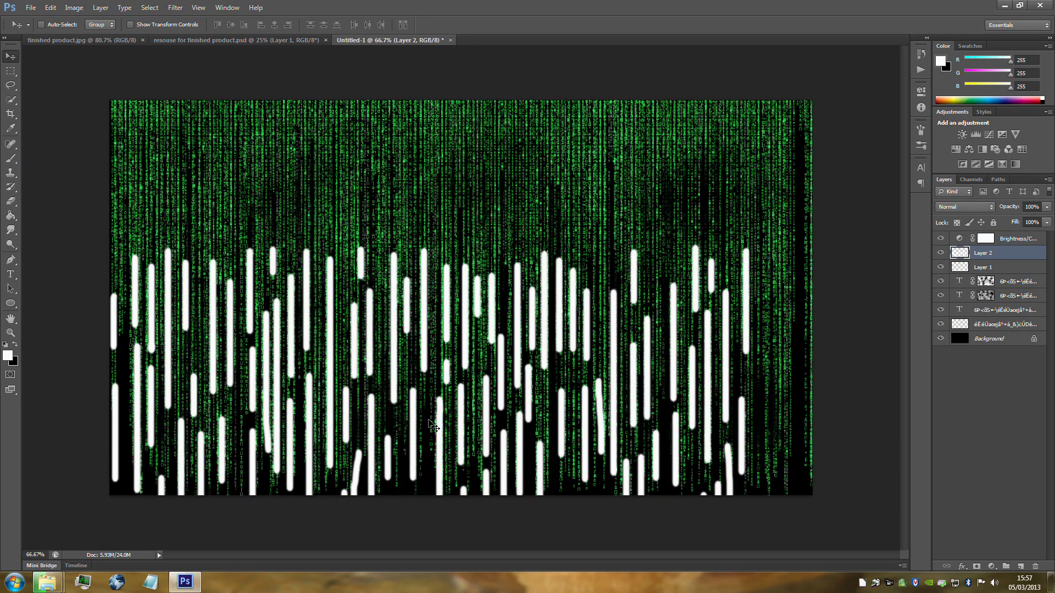
mouse_move(433, 427)
mouse_down()
mouse_move(487, 306)
mouse_move(502, 299)
mouse_move(479, 309)
mouse_move(477, 295)
mouse_up()
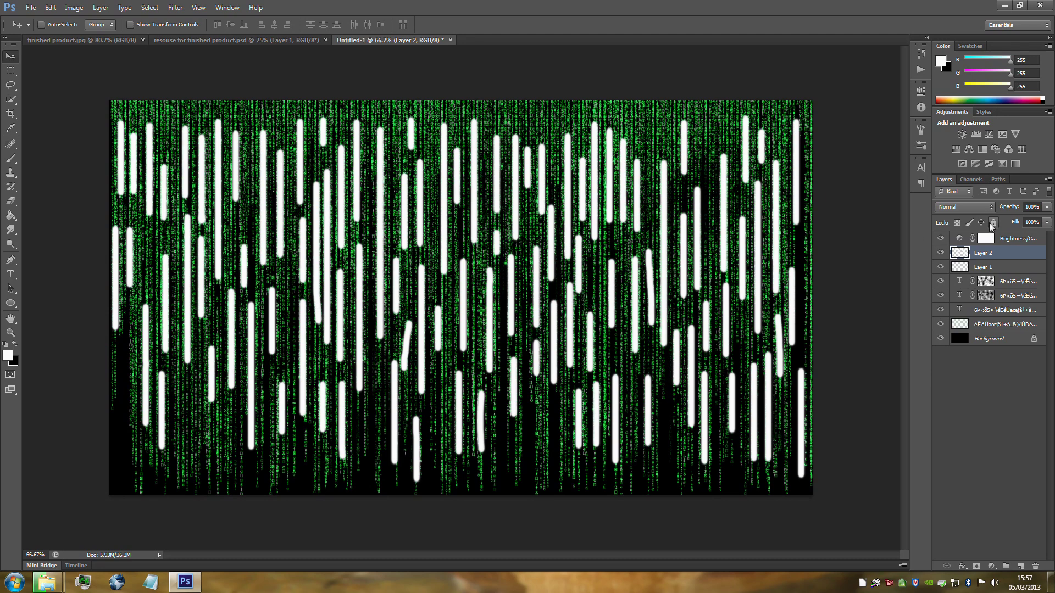
click(977, 207)
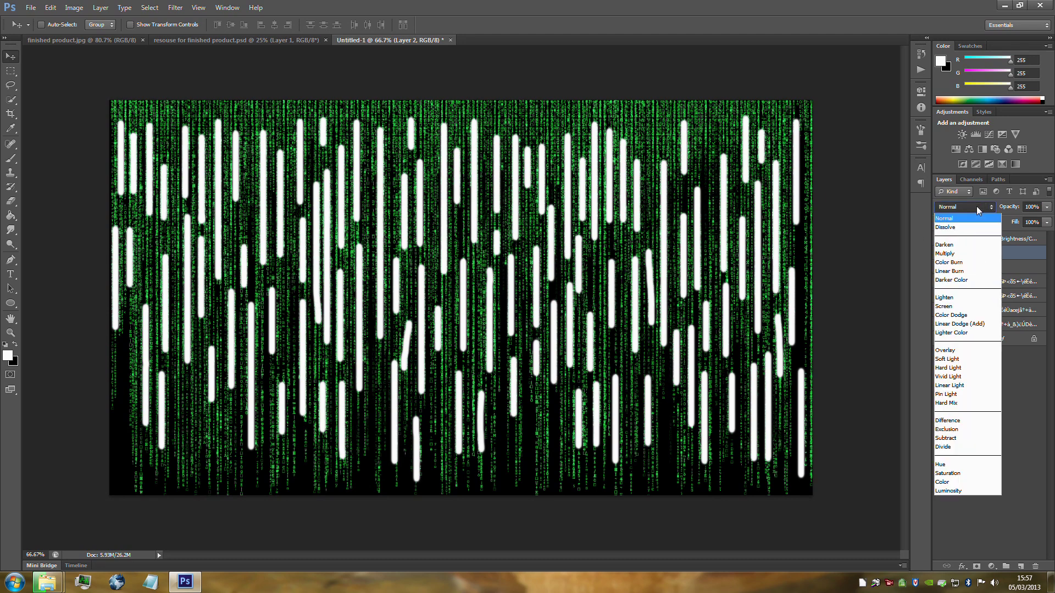
Step: Set Layer 2 to Overlay, duplicate it, and rotate the copy 180°
click(960, 353)
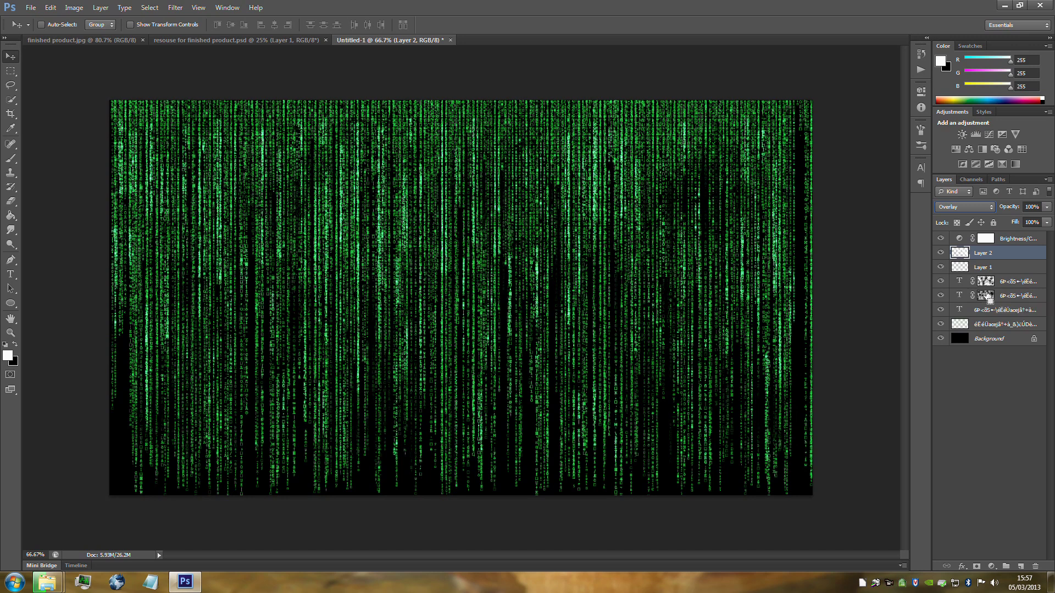
key(ctrl+j)
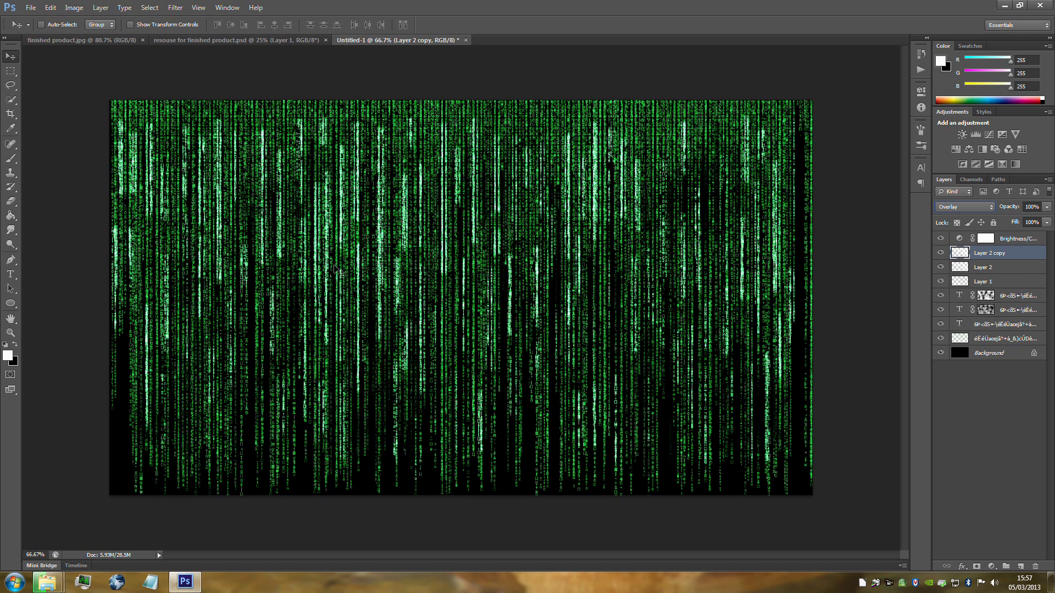
click(51, 8)
mouse_move(156, 223)
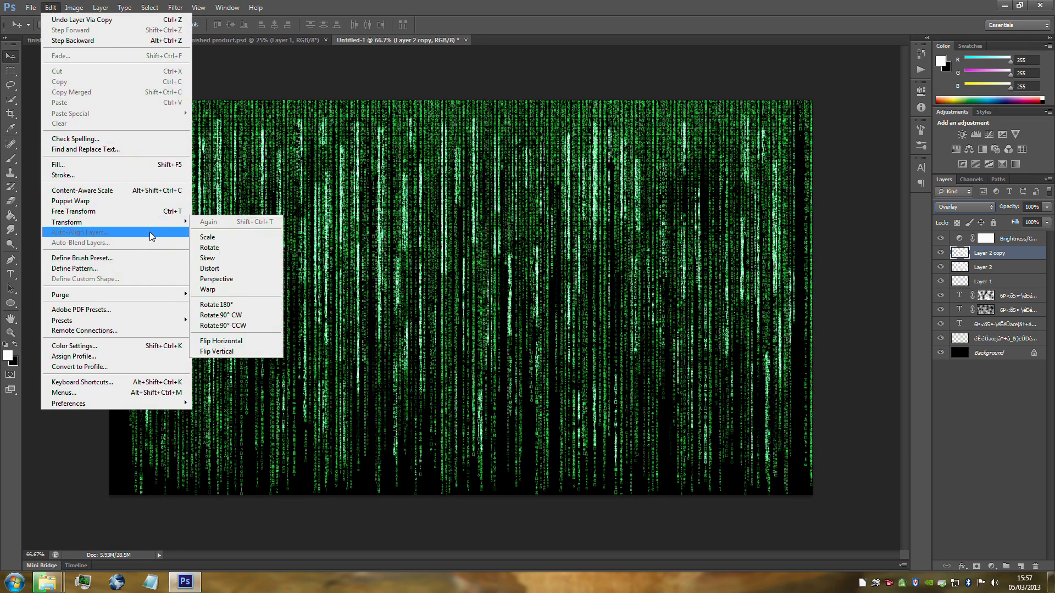
click(232, 305)
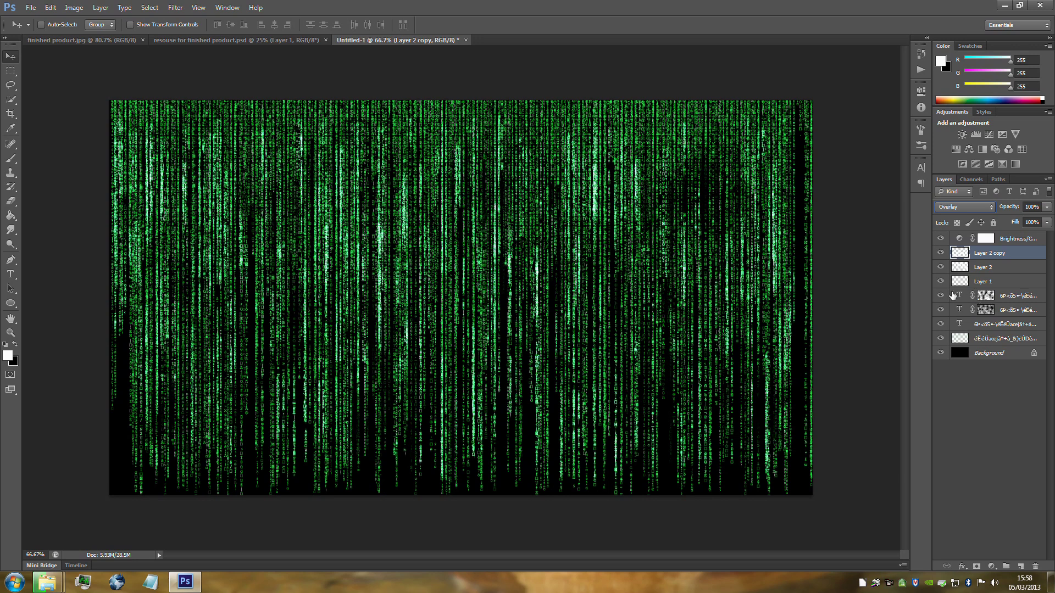
click(1019, 242)
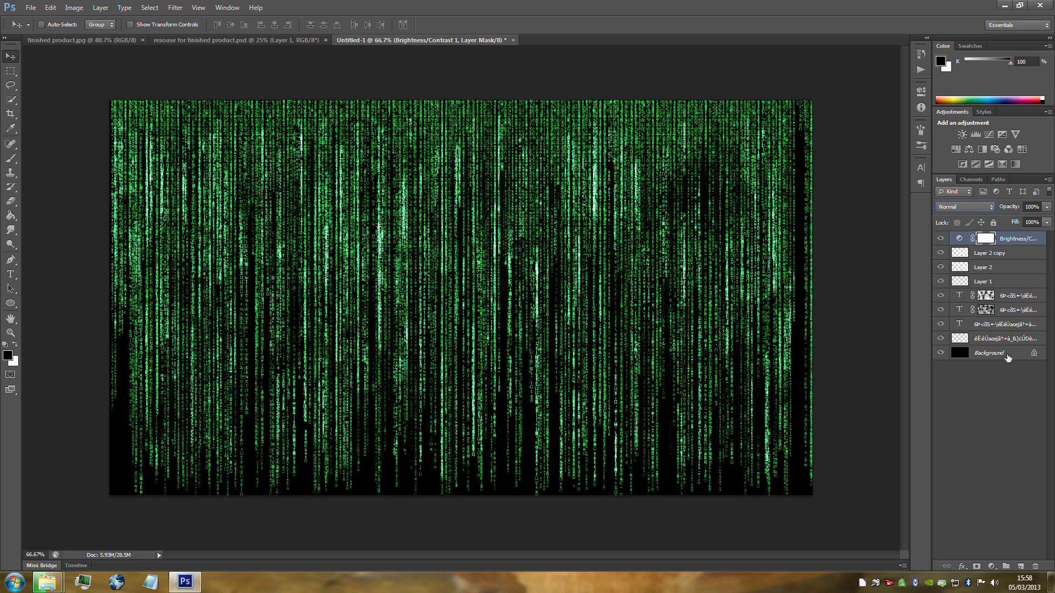
Step: Duplicate all nine layers down to Background, merge the copies, then switch to the hooded woman document
shift+click(1009, 354)
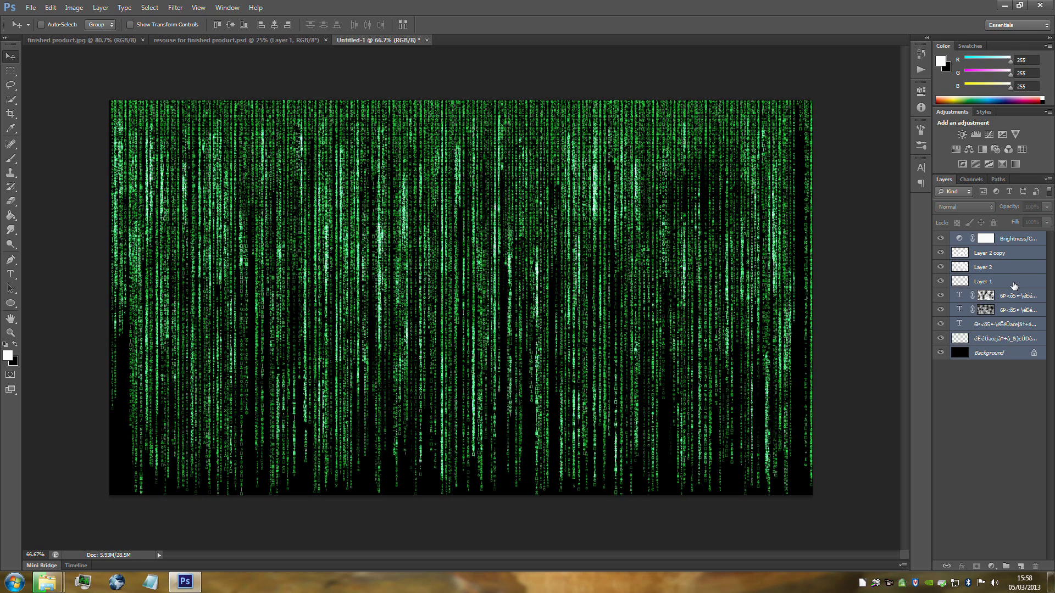
key(ctrl+j)
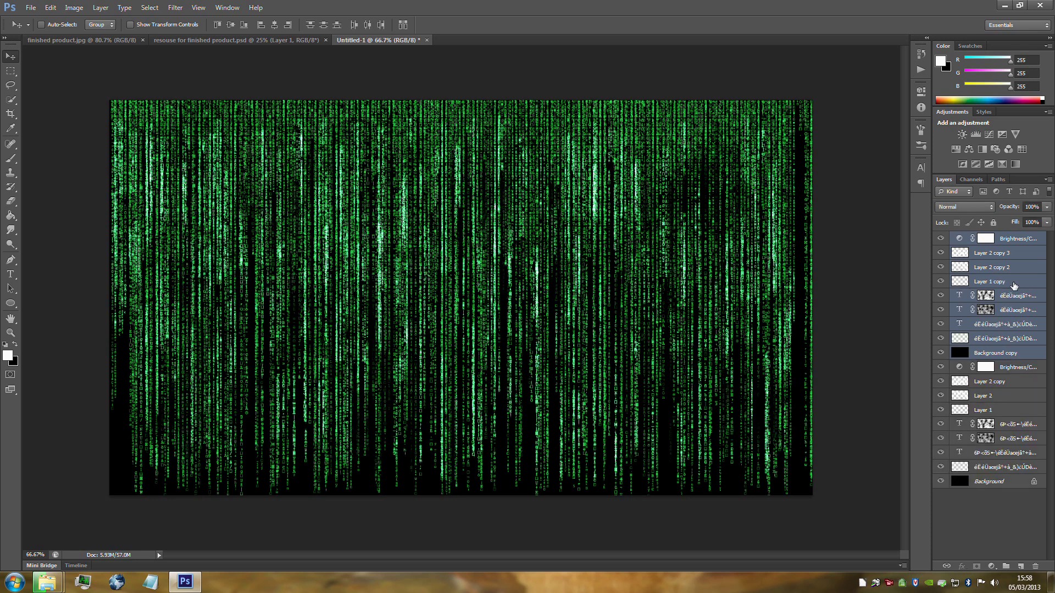
key(ctrl+e)
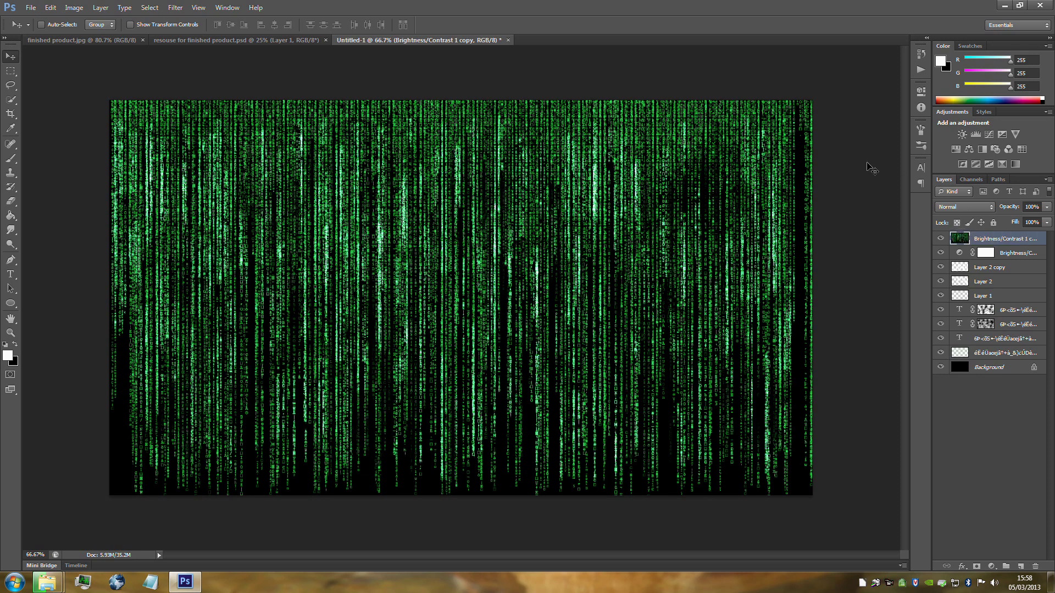
click(236, 39)
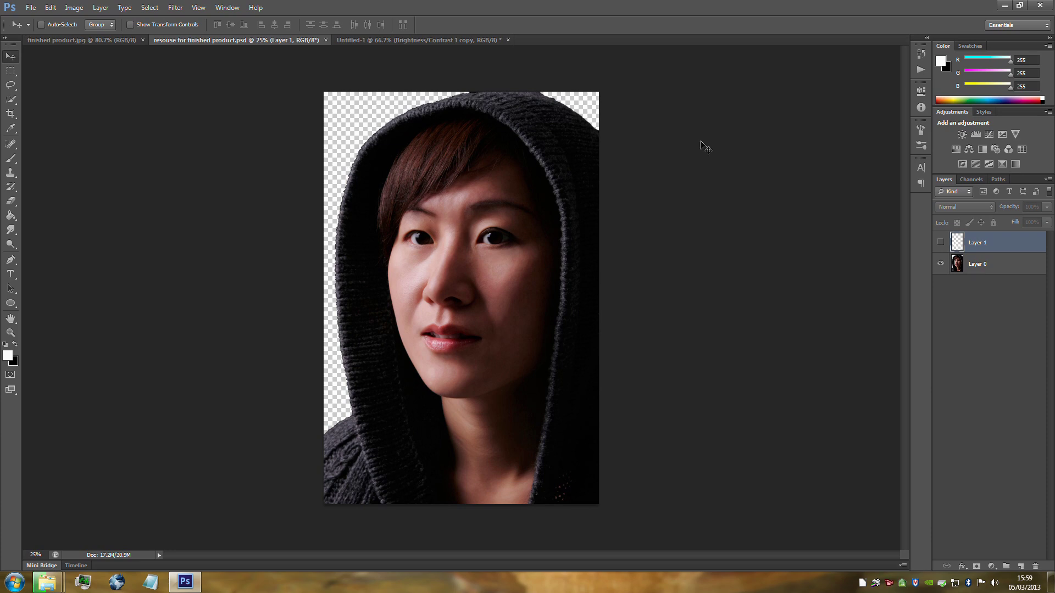
Step: Copy the woman's Layer 0 into the code-rain image, scale it to about 31%, and move it right
click(1001, 267)
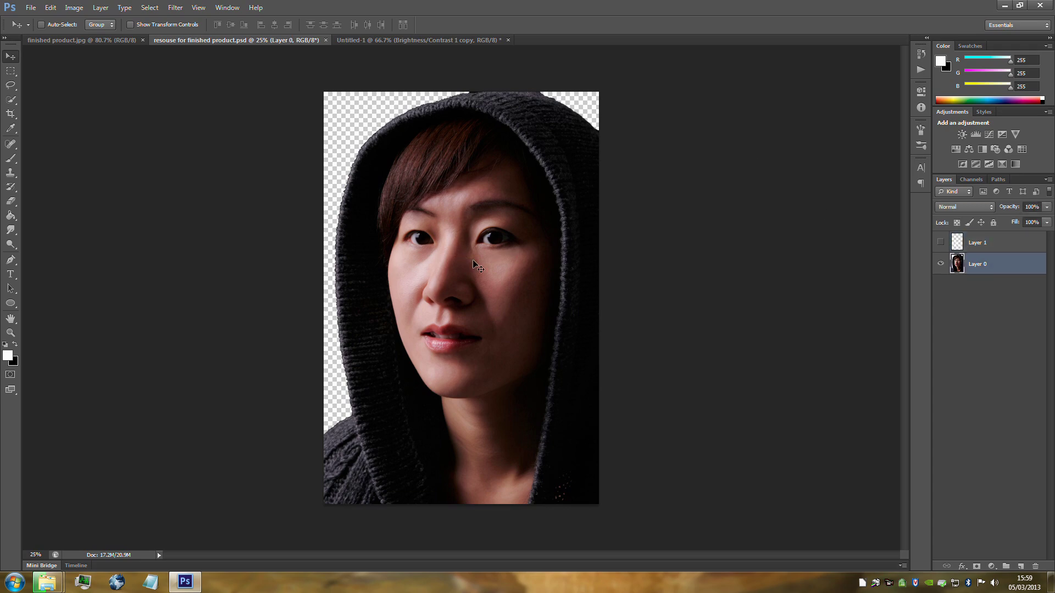
mouse_move(472, 262)
mouse_down()
mouse_move(386, 189)
mouse_move(358, 115)
mouse_move(360, 39)
mouse_move(502, 294)
mouse_move(471, 259)
mouse_move(489, 261)
mouse_up()
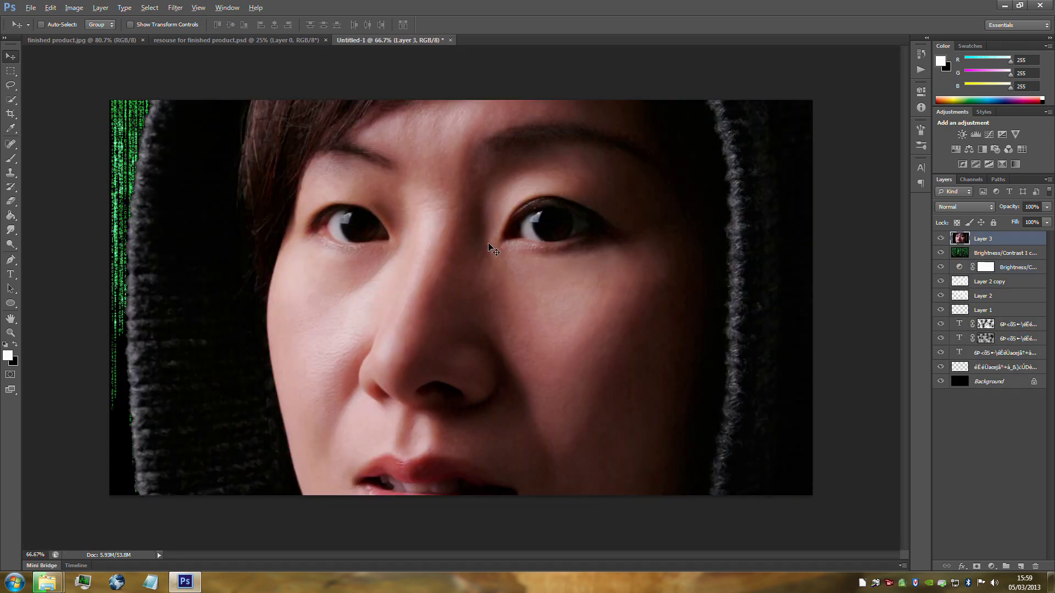
scroll(498, 248, down, 3)
scroll(498, 247, down, 2)
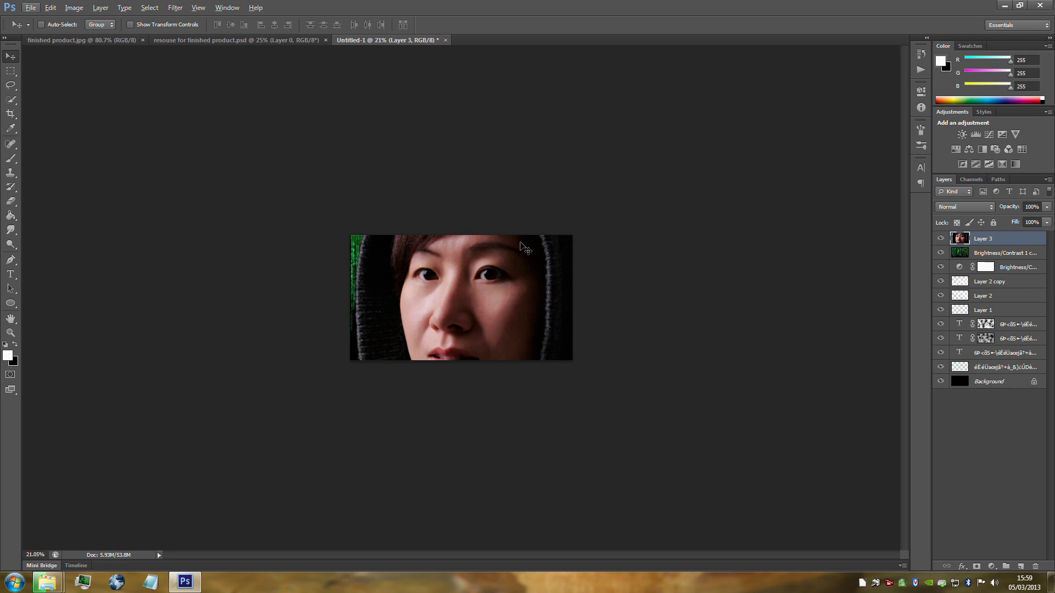
key(ctrl+t)
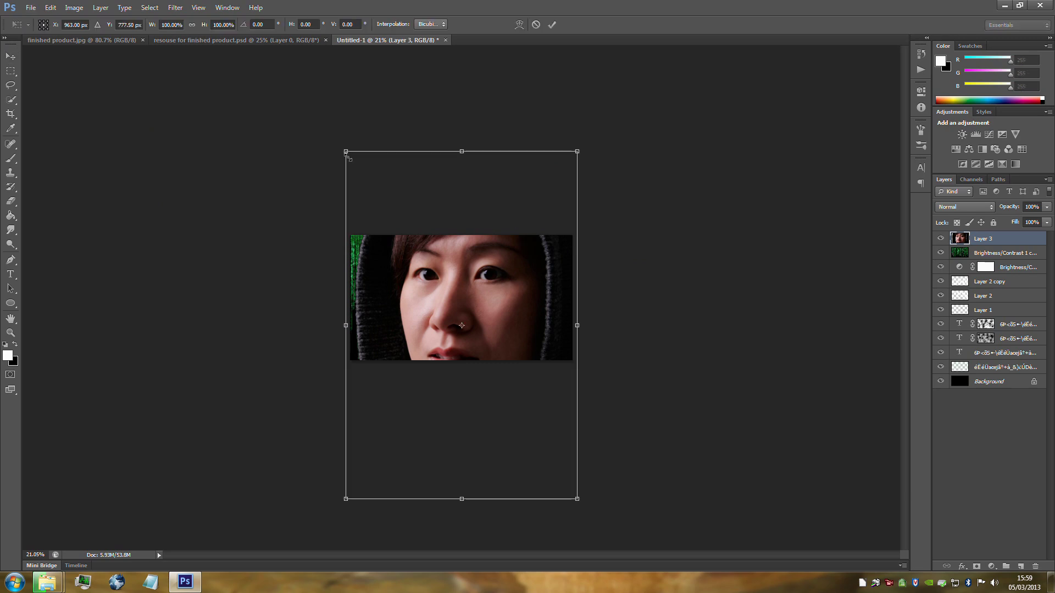
drag(540, 393, 509, 373)
drag(554, 412, 546, 278)
drag(493, 243, 500, 252)
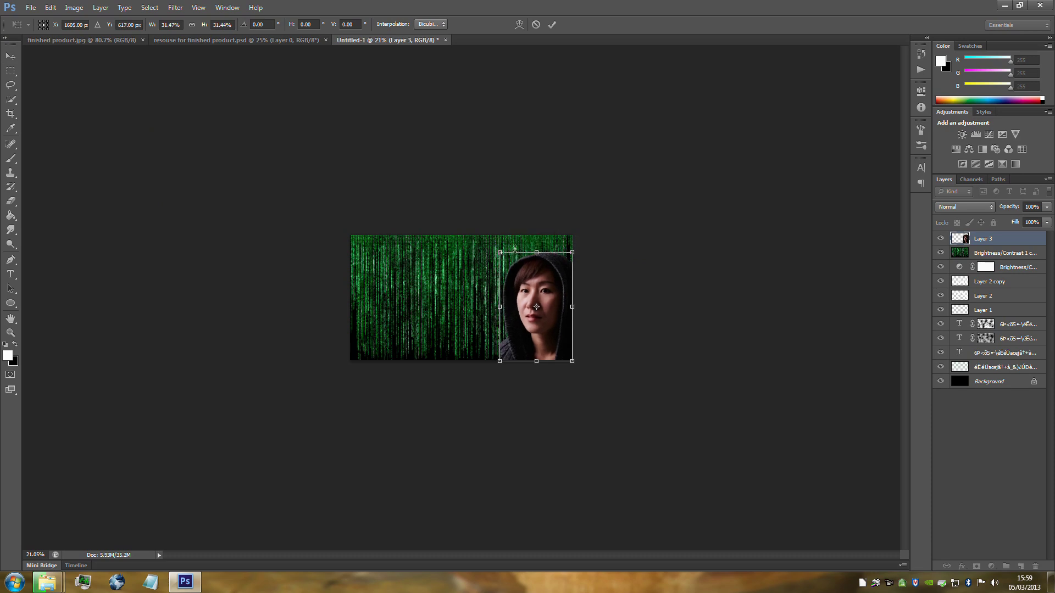
click(554, 24)
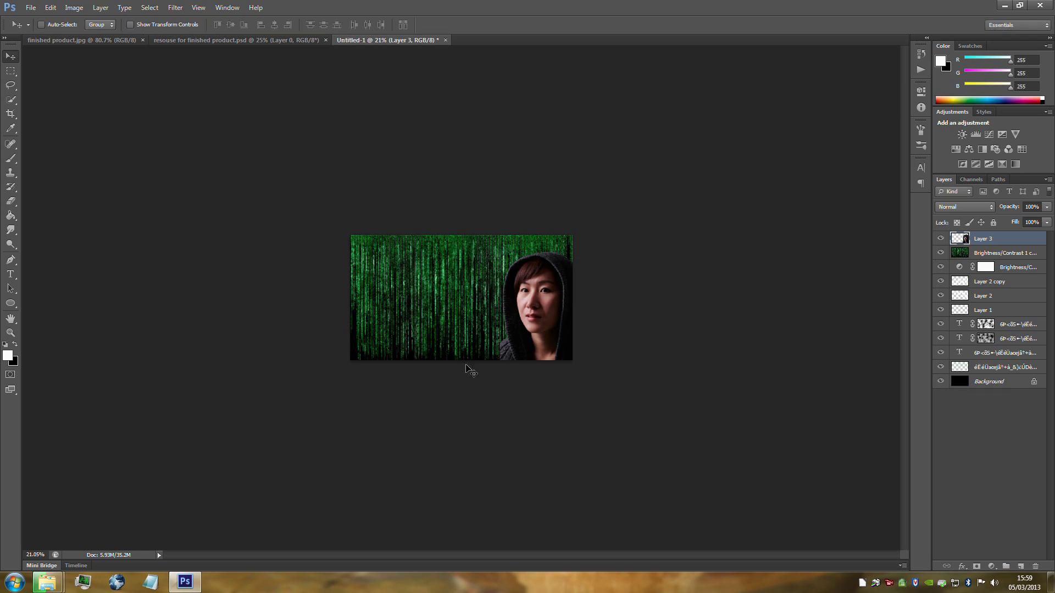
key(ctrl+plus)
scroll(460, 370, up, 3)
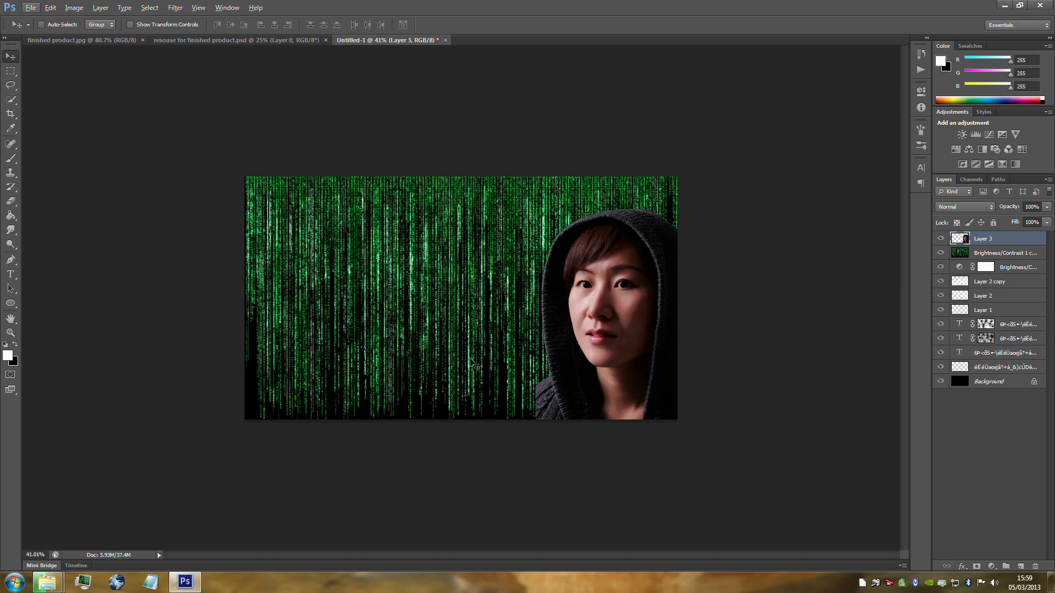
Step: Add Layer 4 above Brightness/Contrast 1 copy and fill it black with the Paint Bucket
click(1033, 252)
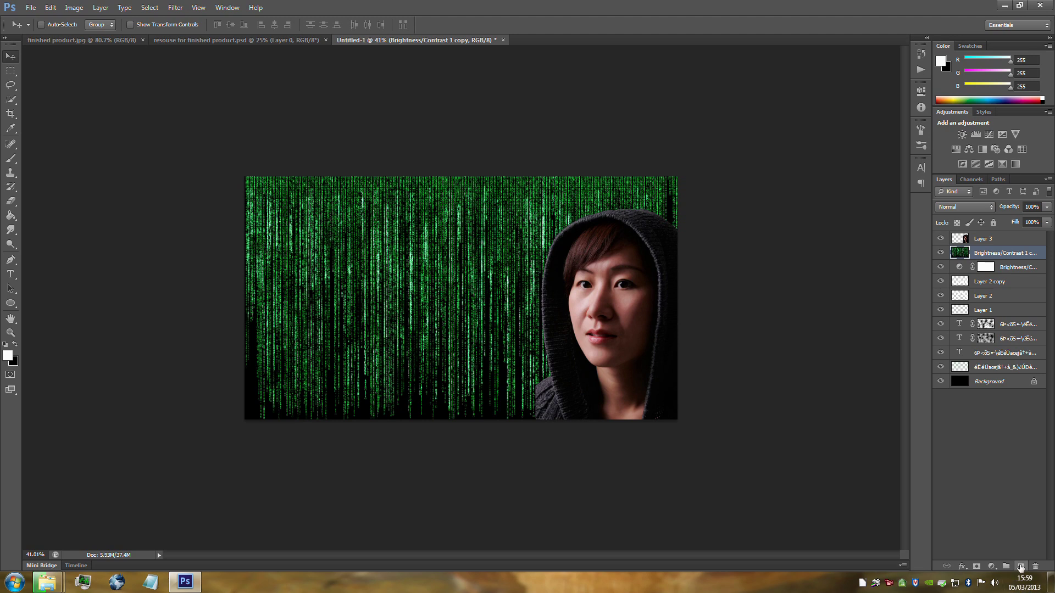
click(1021, 566)
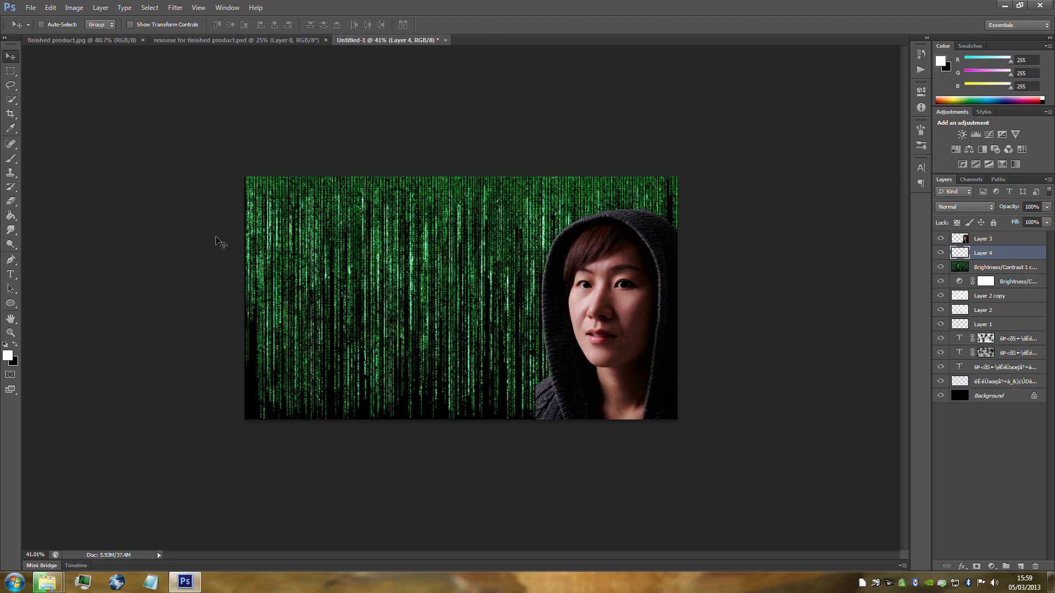
click(7, 219)
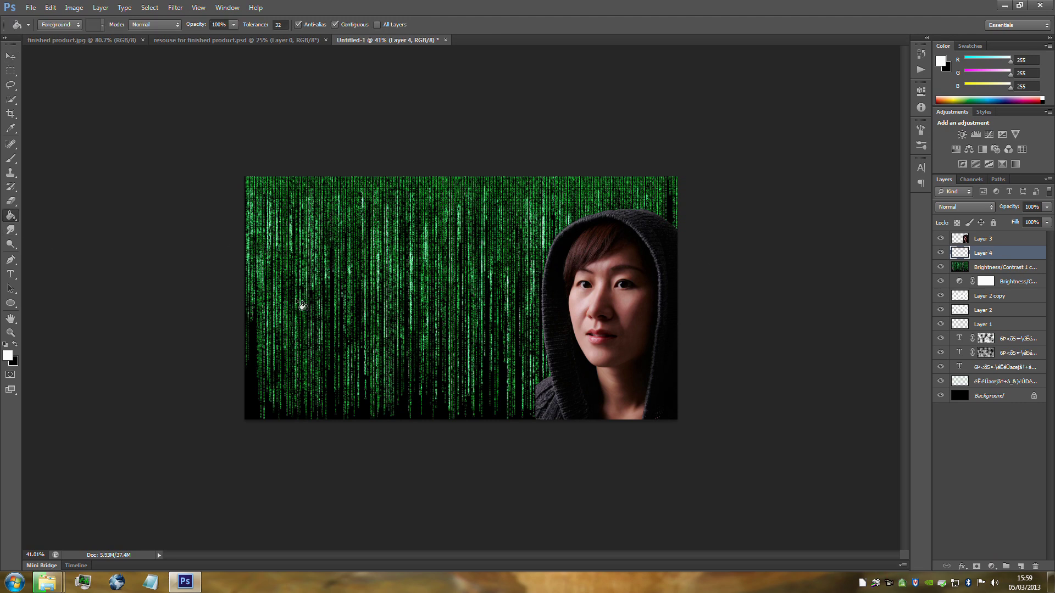
key(x)
click(333, 298)
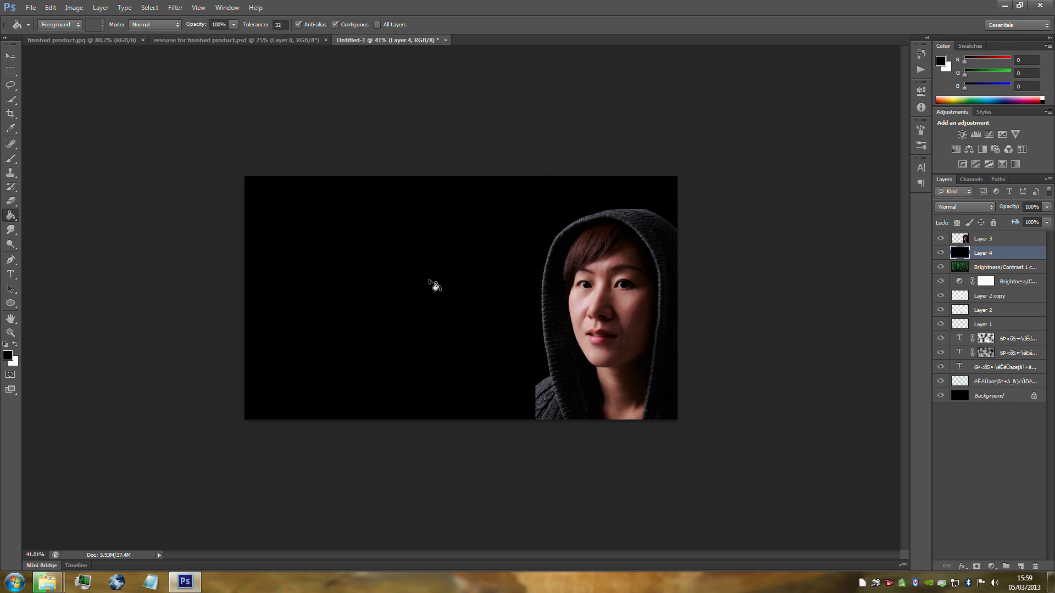
Step: Save as testing 21.psd, replacing the existing file, with Maximize Compatibility off
click(30, 7)
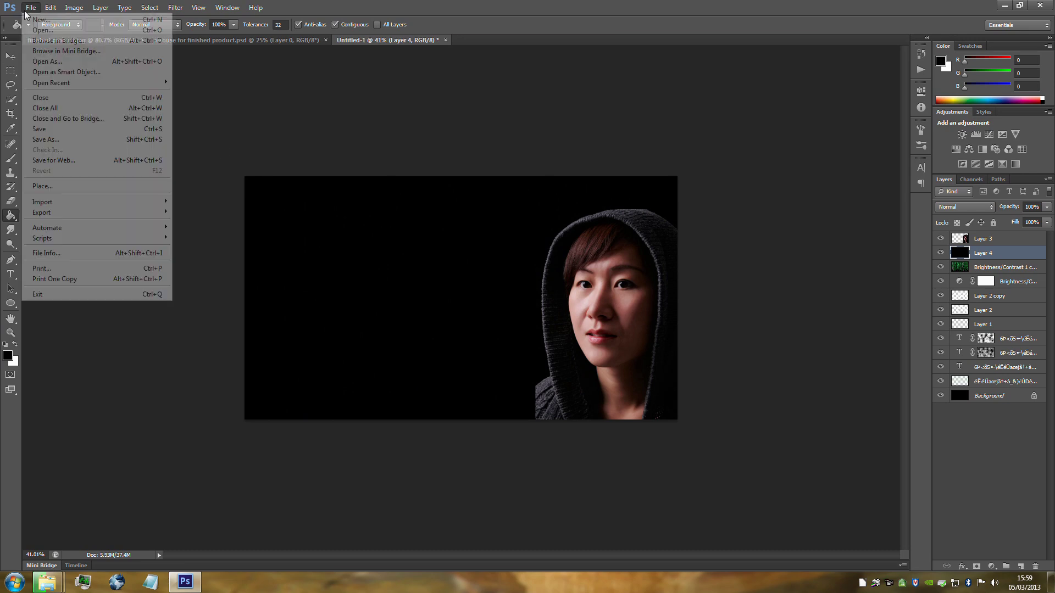
click(68, 142)
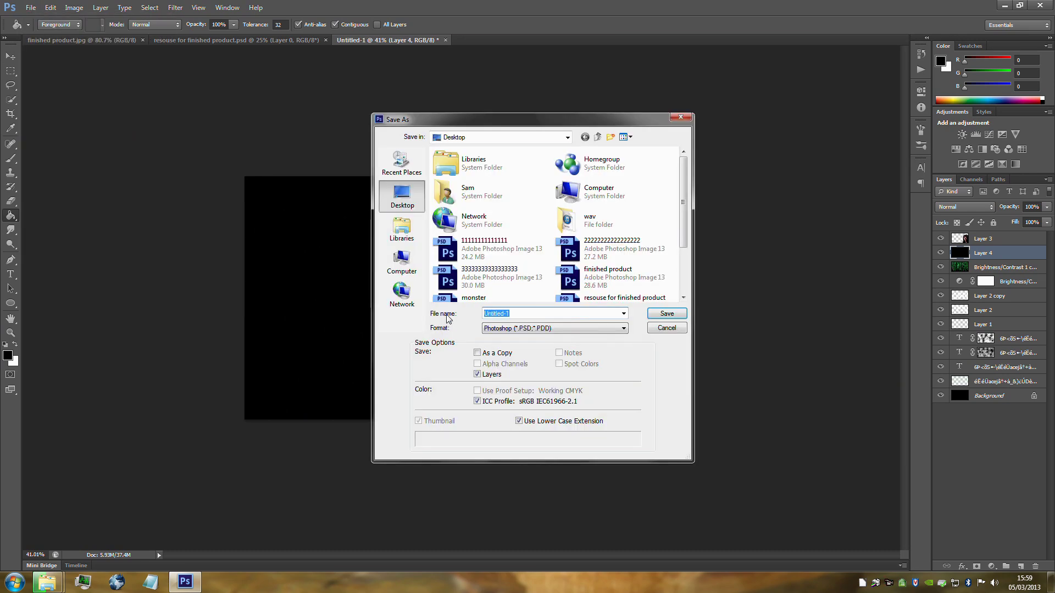
drag(684, 227, 685, 272)
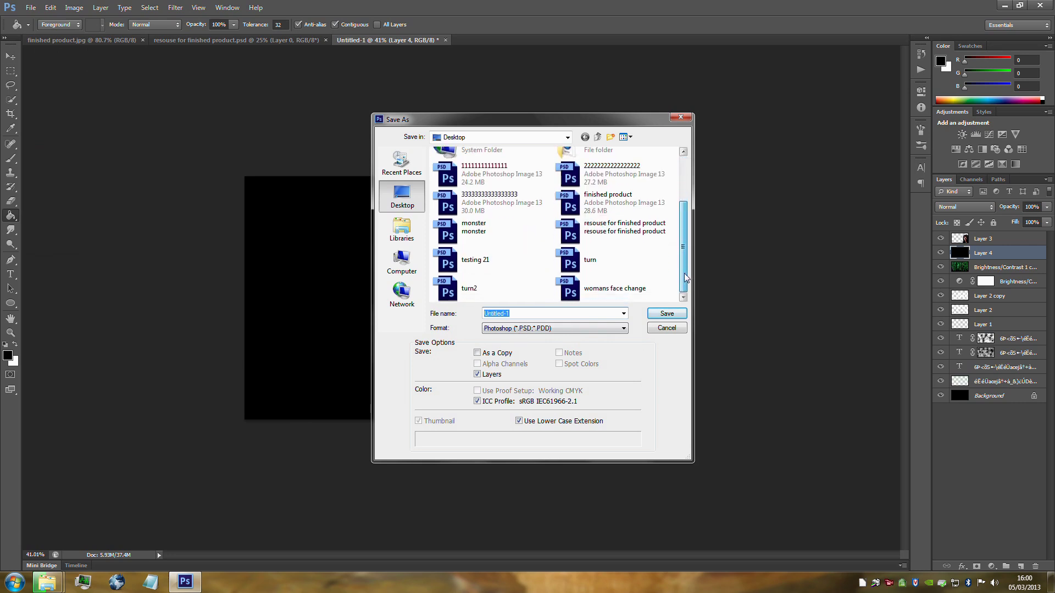
click(462, 261)
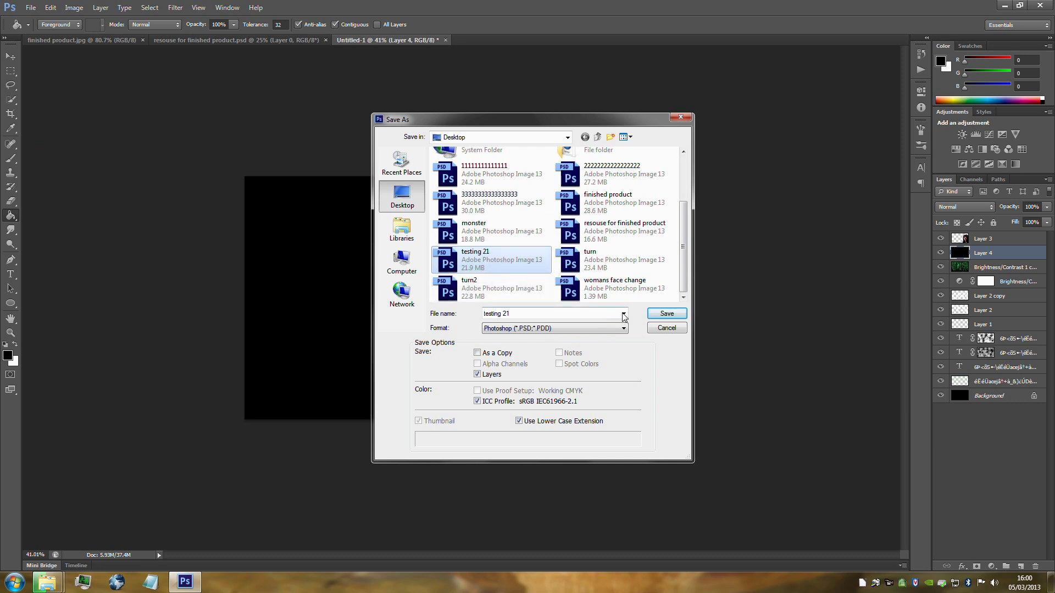
click(673, 316)
click(511, 215)
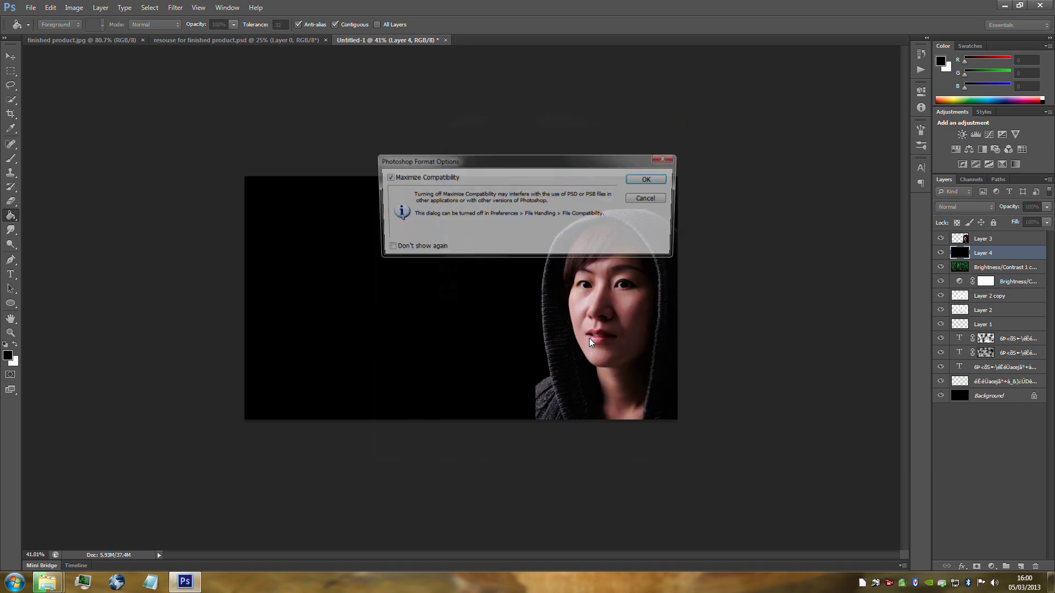
click(387, 177)
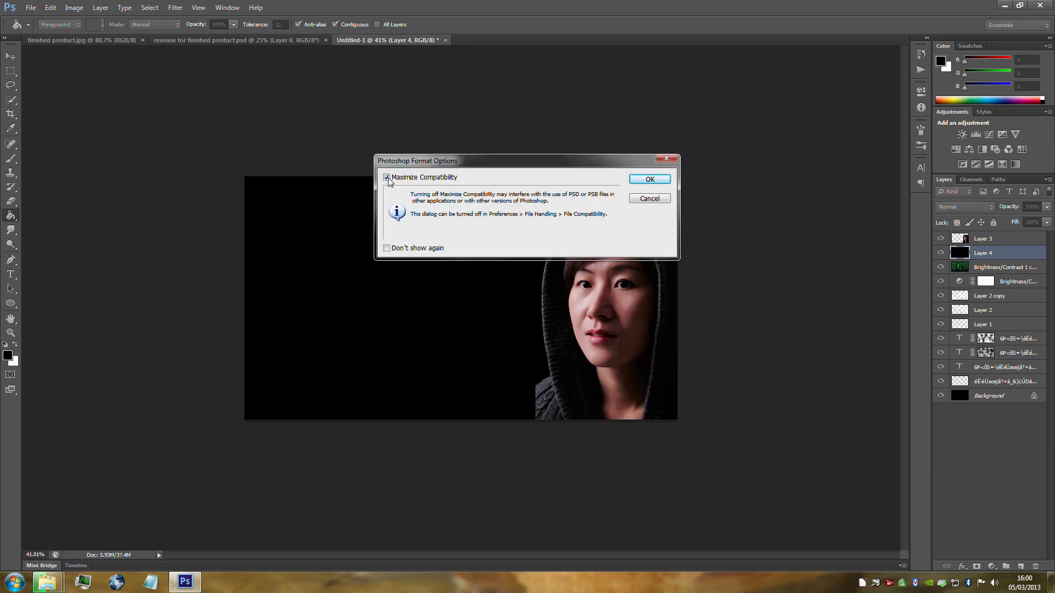
click(650, 179)
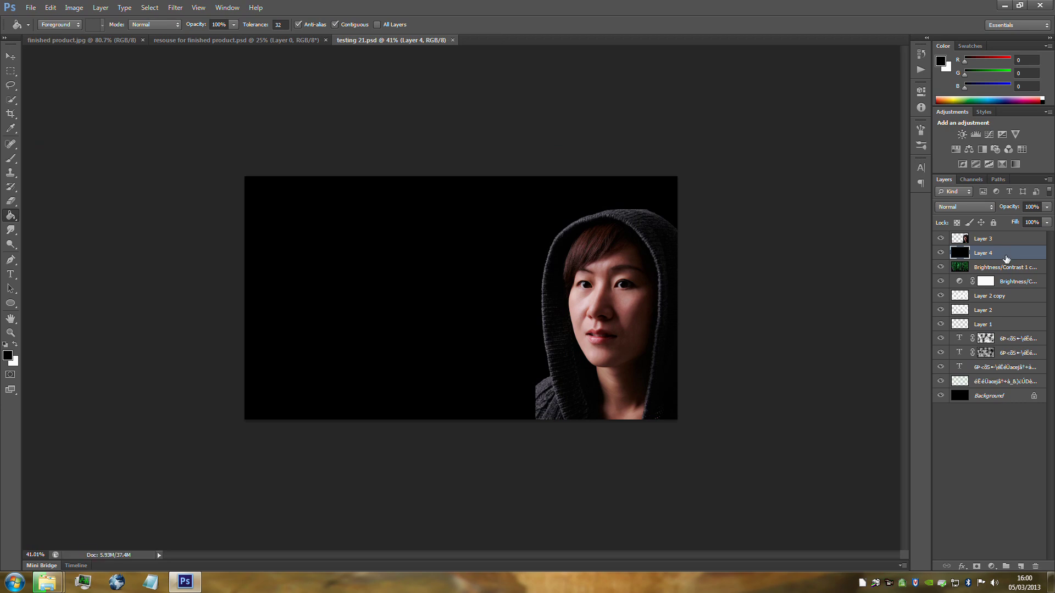
Step: Delete black Layer 4, hide the portrait layer, and load its outline as a selection
key(Delete)
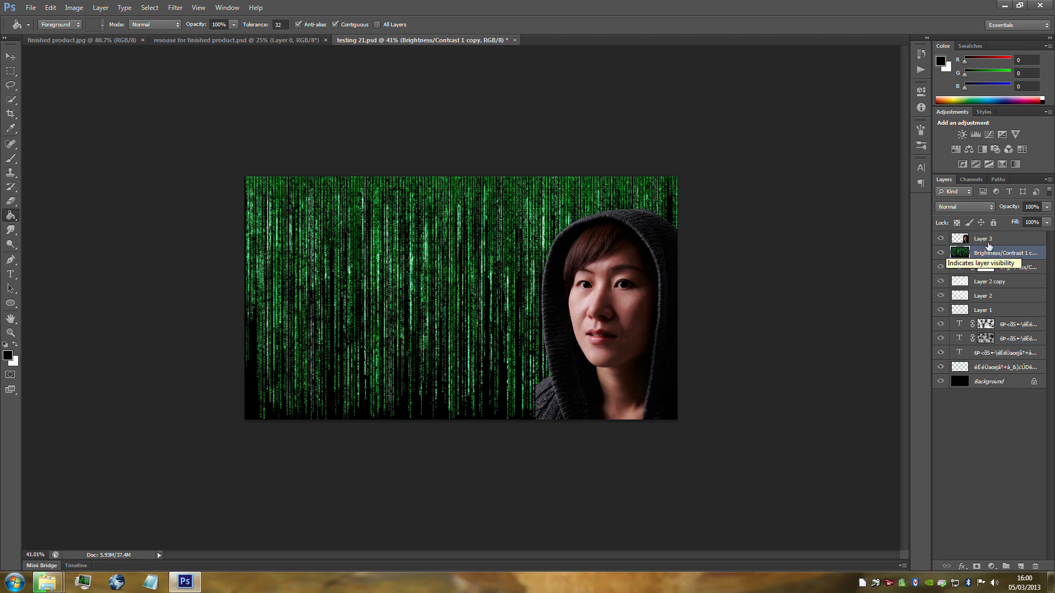
click(940, 240)
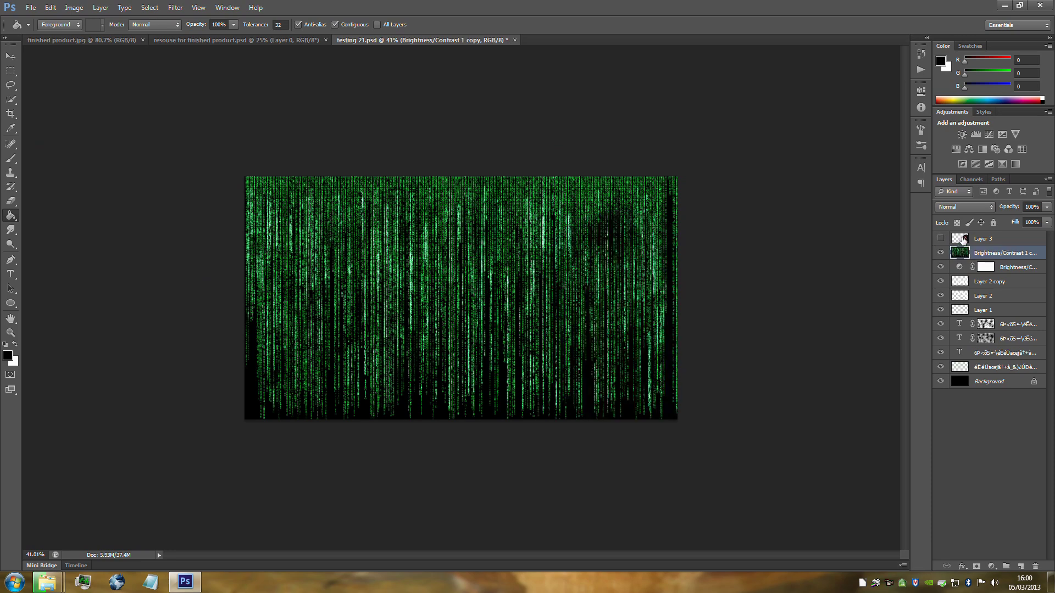
drag(963, 240, 965, 243)
ctrl+click(963, 240)
Step: Apply the Displace filter using testing 21 as the map, then show and select Layer 3
click(178, 12)
mouse_move(207, 132)
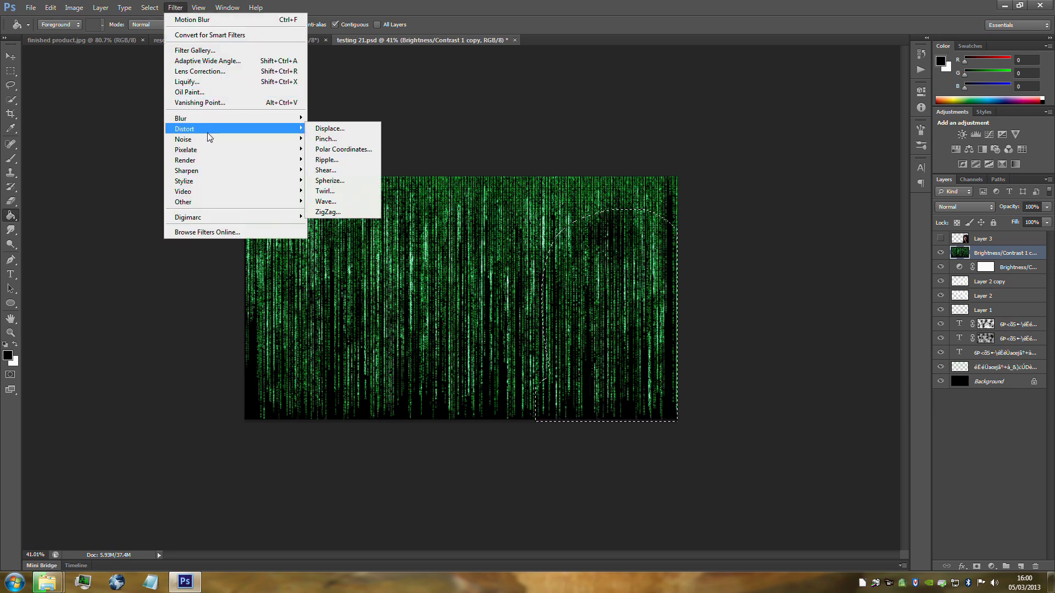
click(340, 131)
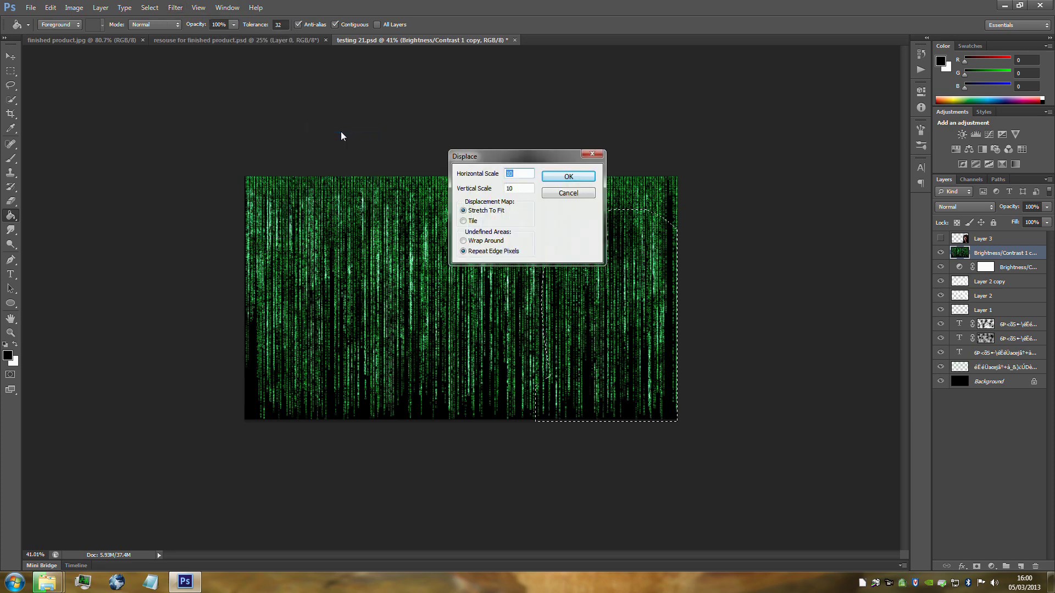
click(549, 177)
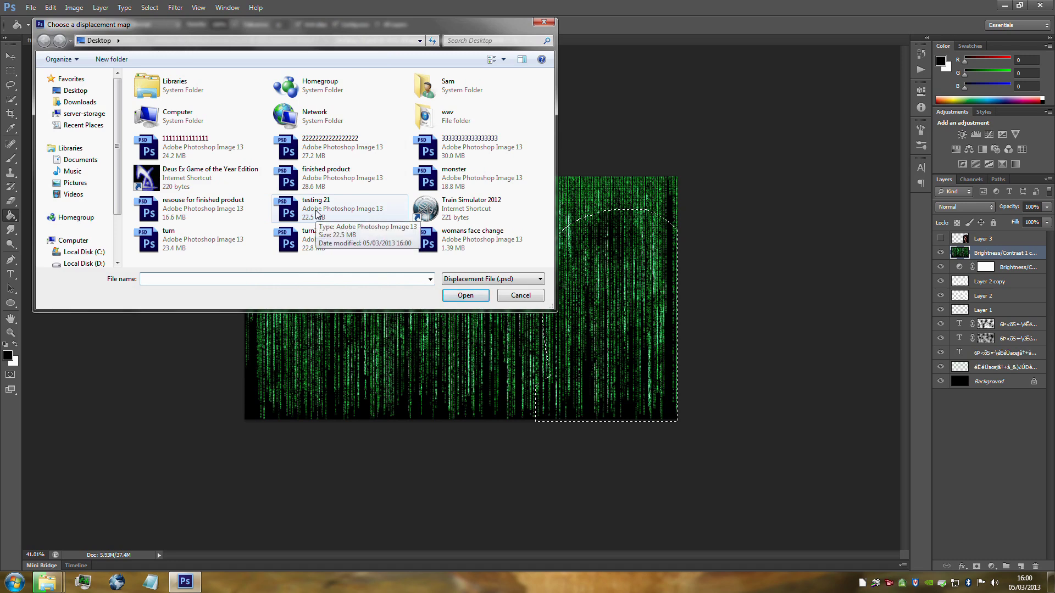
double_click(317, 214)
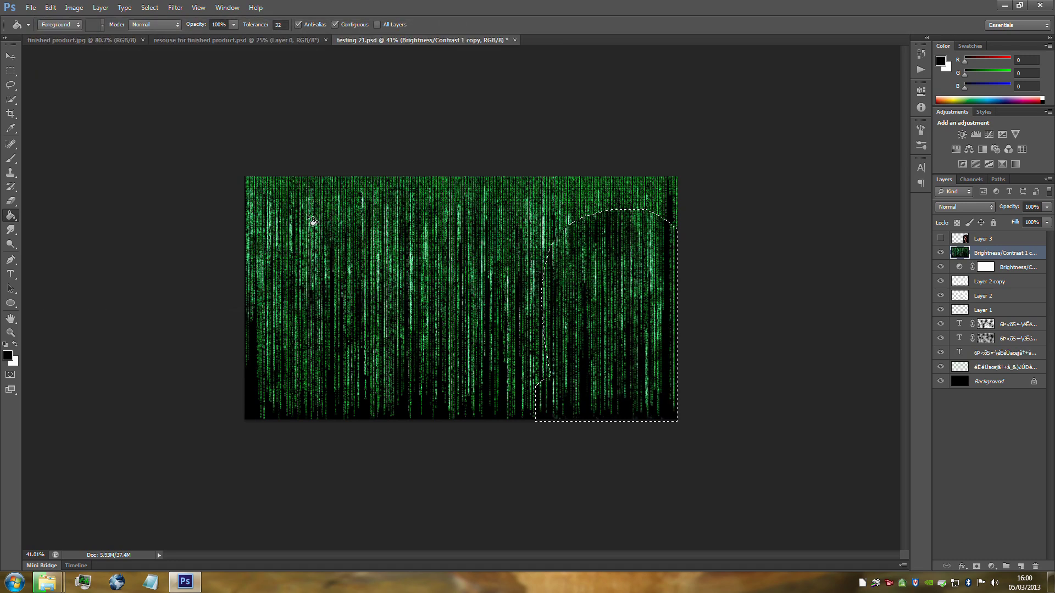
click(941, 239)
click(1009, 240)
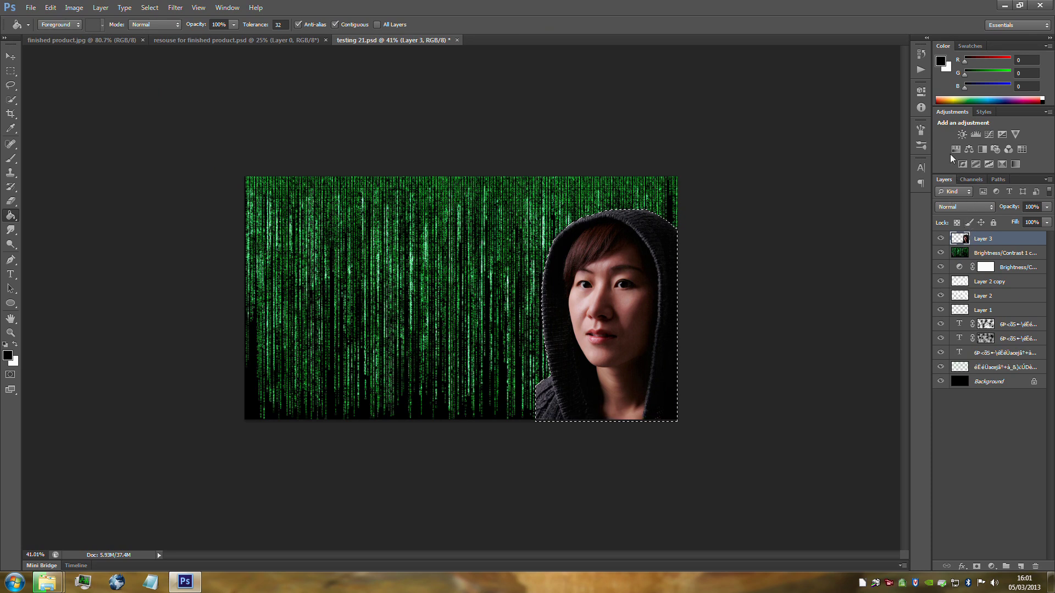
Step: Add a Hue/Saturation adjustment with Hue 132 and Saturation 50, then undo the green tint
click(992, 565)
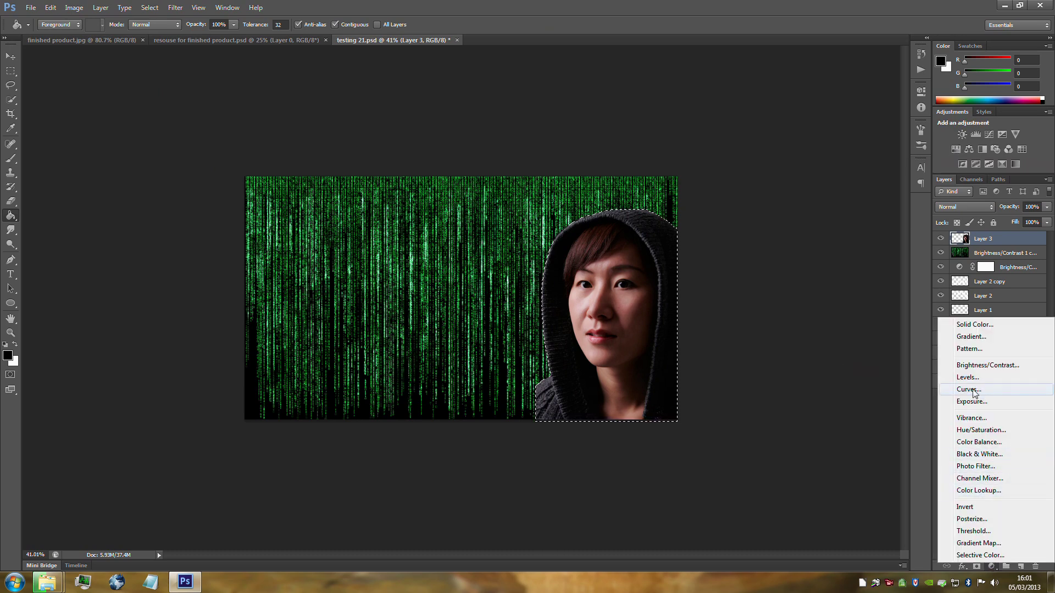
click(955, 149)
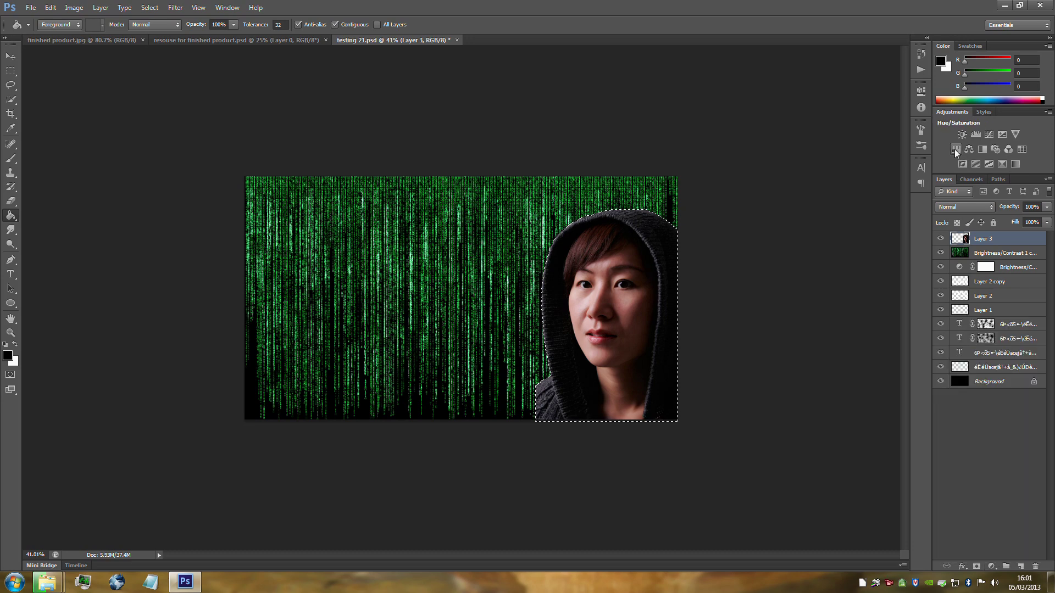
click(880, 149)
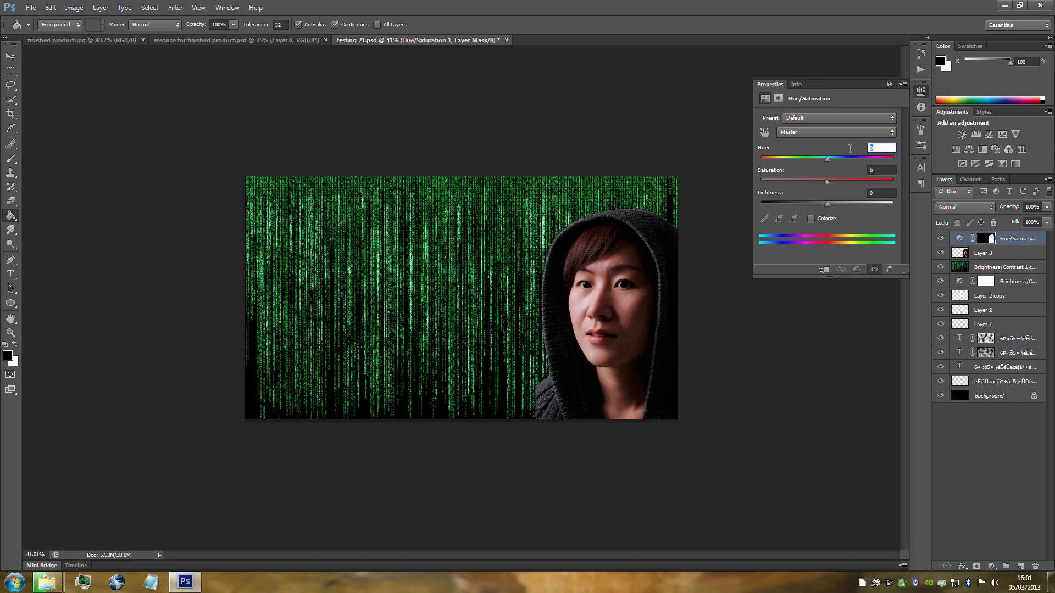
text(132)
click(868, 171)
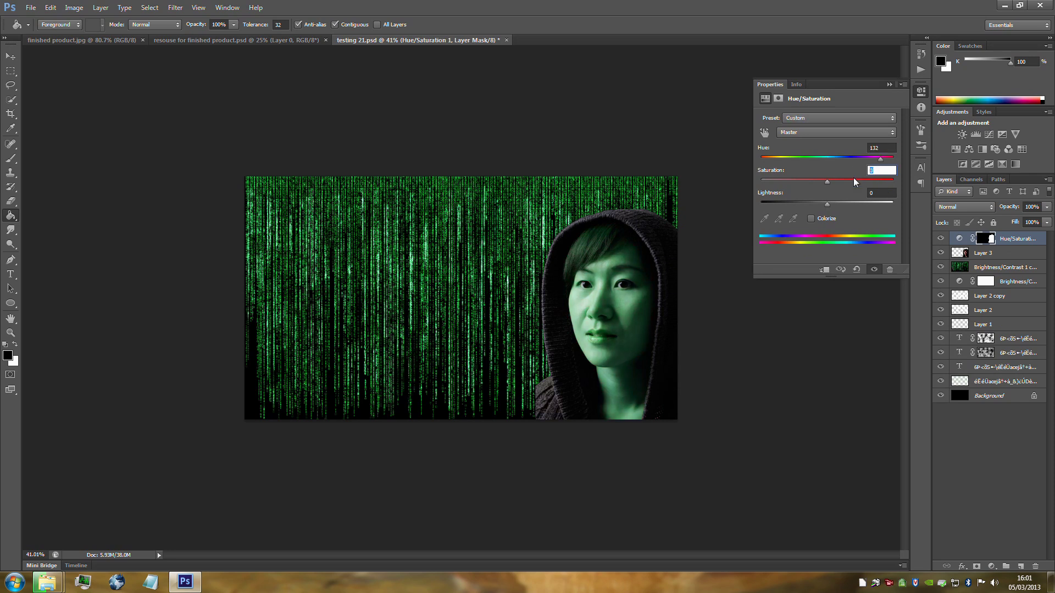
text(50)
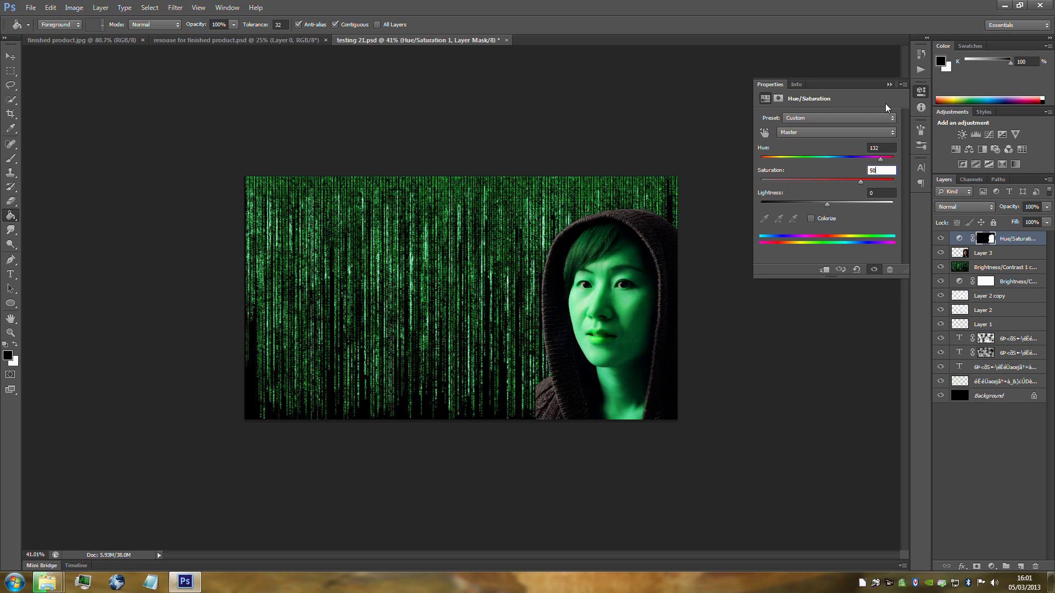
click(891, 84)
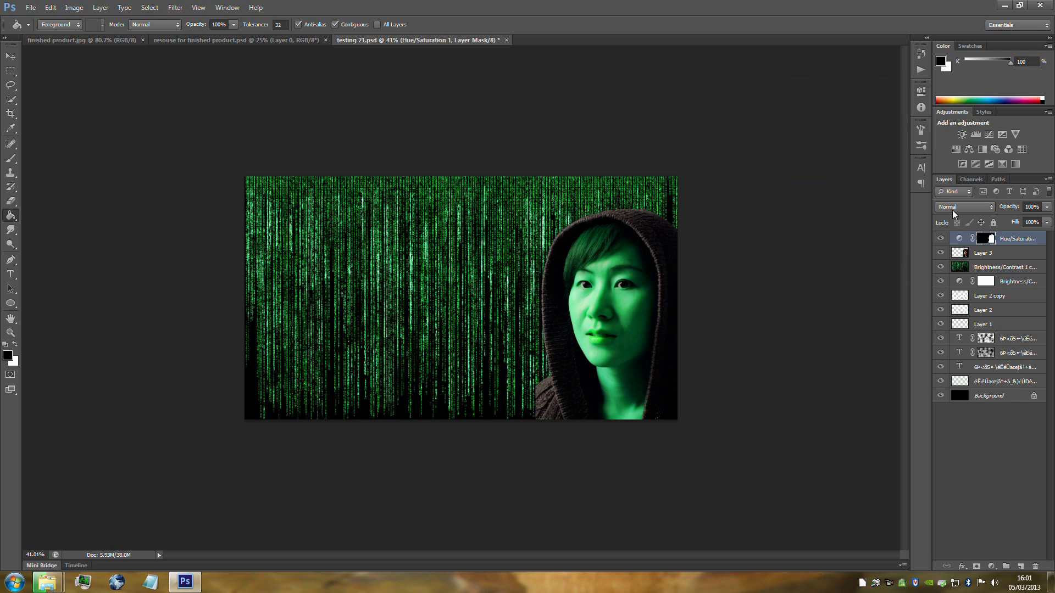
key(ctrl+z)
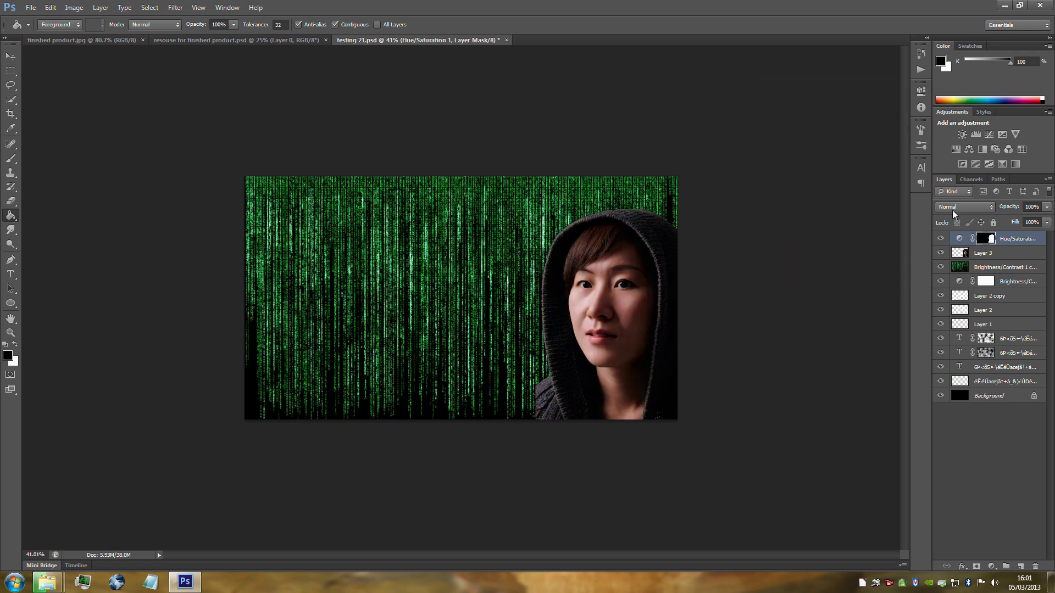
Step: Load a selection of the woman from Layer 3 and delete the Hue/Saturation 1 layer
click(997, 255)
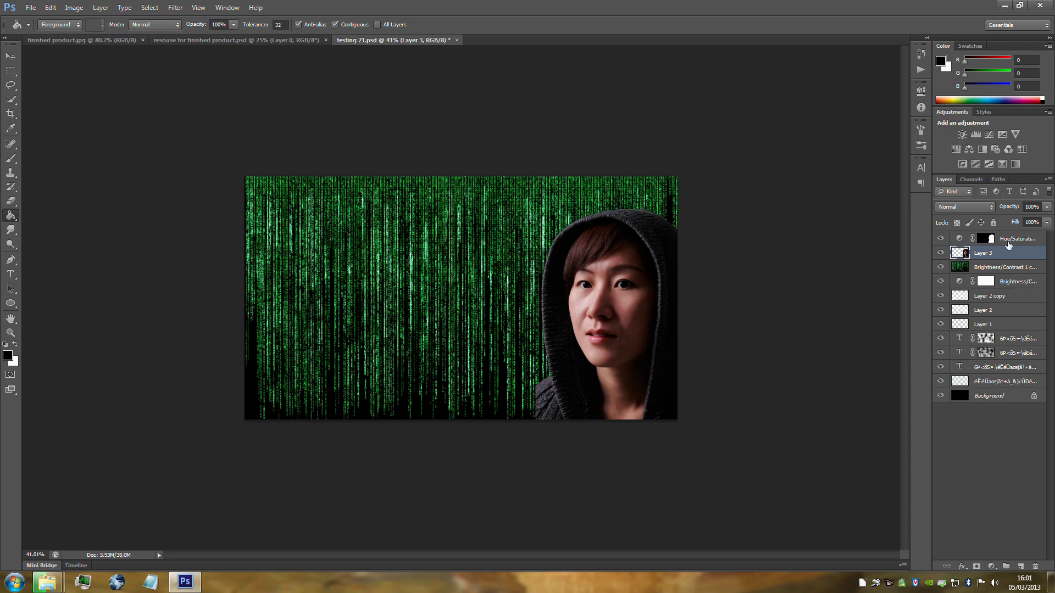
ctrl+click(965, 253)
click(1017, 238)
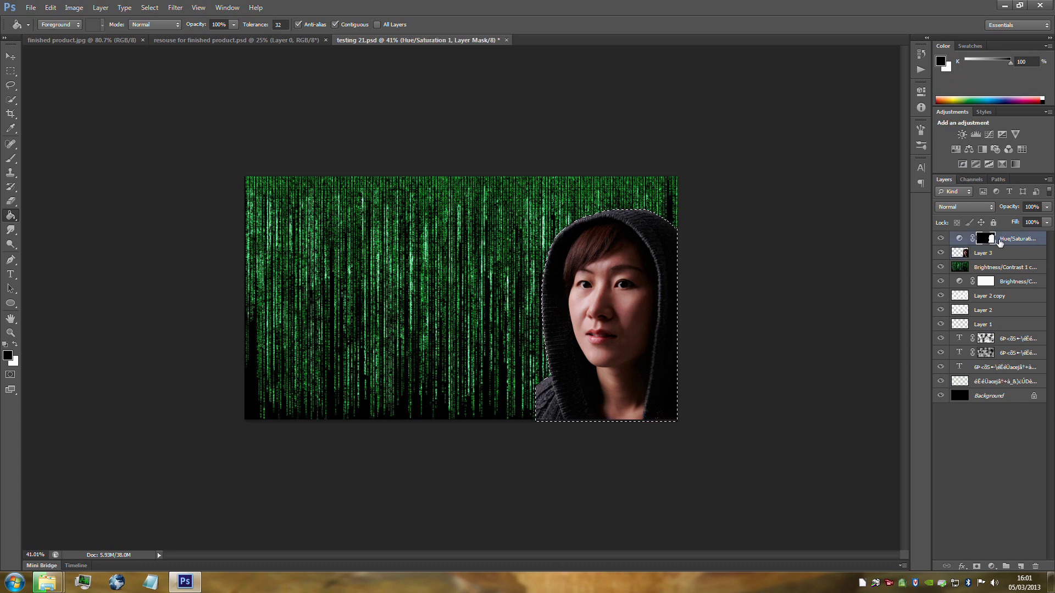
right_click(1013, 241)
click(931, 238)
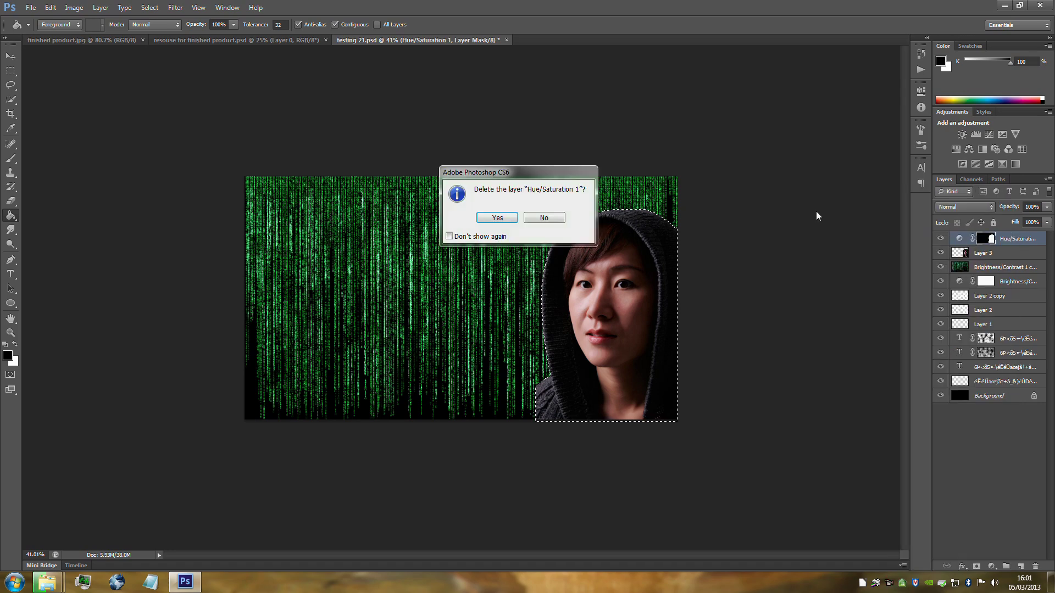
click(497, 216)
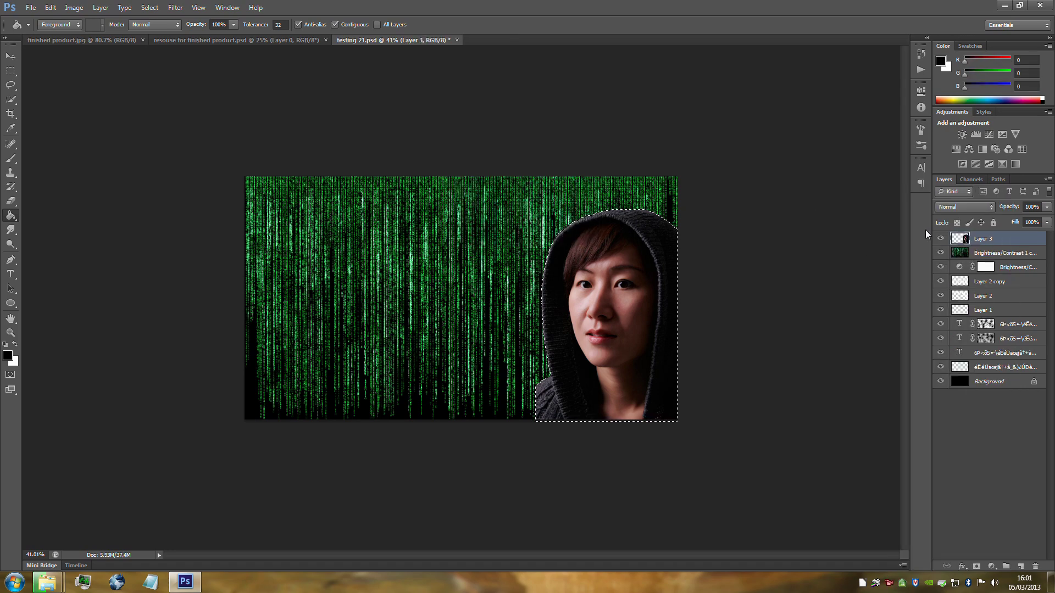
Step: Re-add a Hue/Saturation layer masked to the woman with Hue 132, then drag its mask off
click(955, 149)
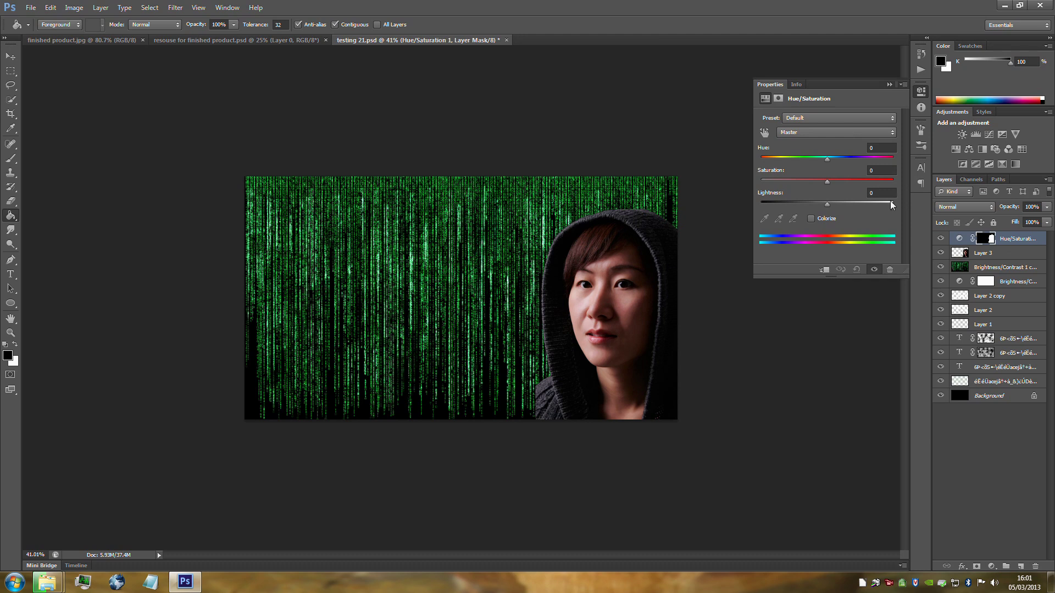
click(825, 159)
text(132)
click(889, 85)
drag(994, 242, 958, 246)
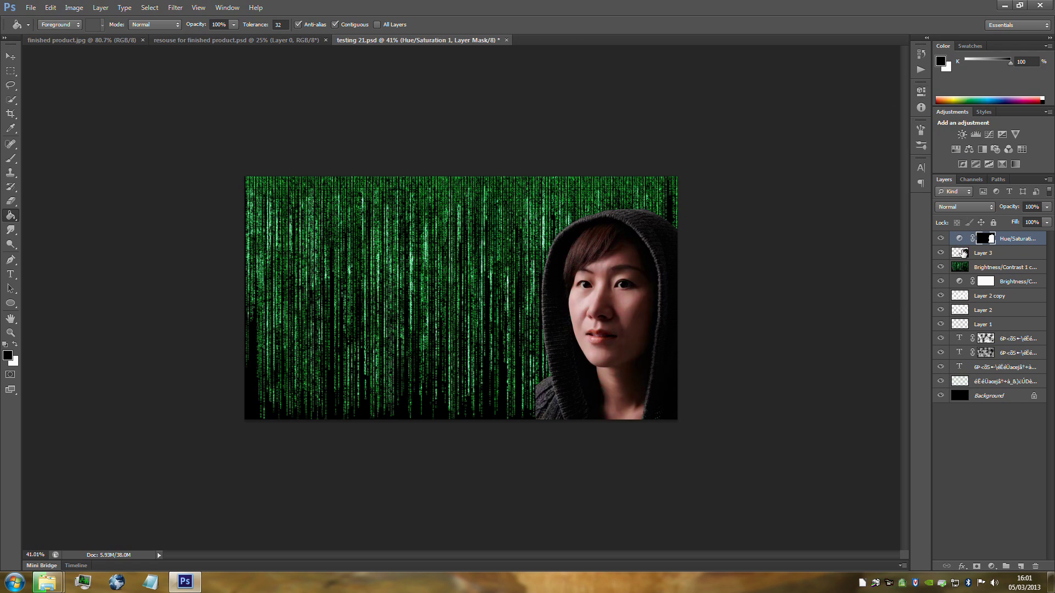
click(963, 253)
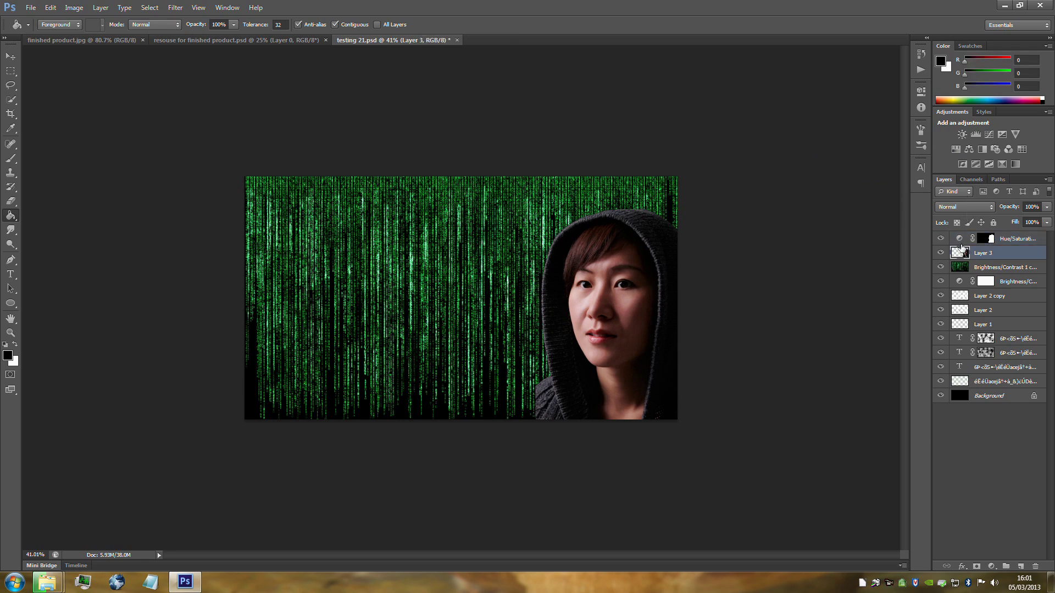
Step: Load the old Hue/Saturation mask as a selection, deselect, and remove that adjustment layer
click(993, 240)
mouse_move(992, 240)
mouse_down()
mouse_move(978, 237)
mouse_move(988, 242)
mouse_up()
ctrl+click(989, 242)
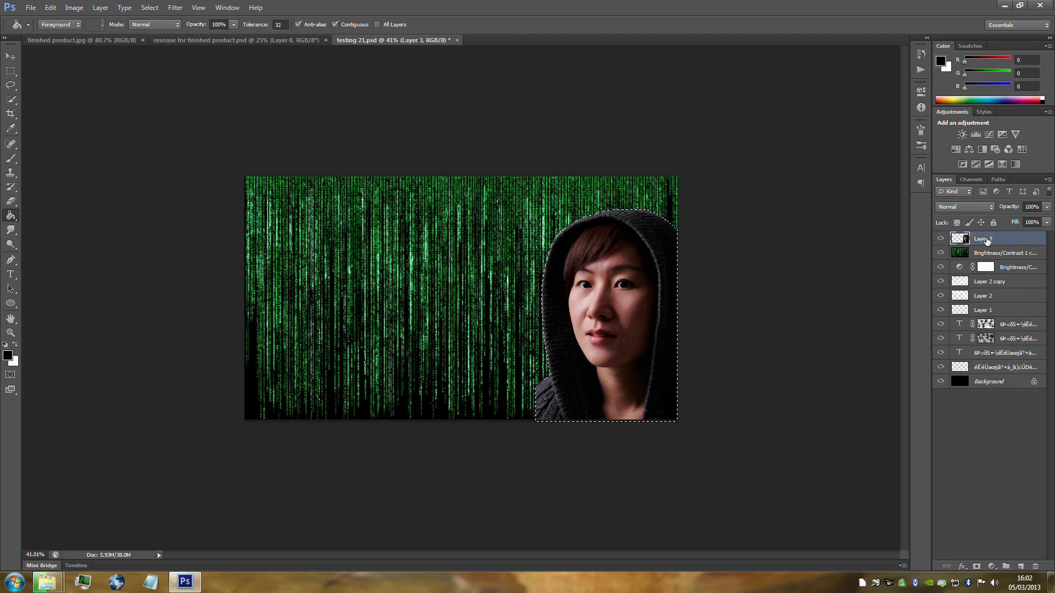
key(alt+bracketleft)
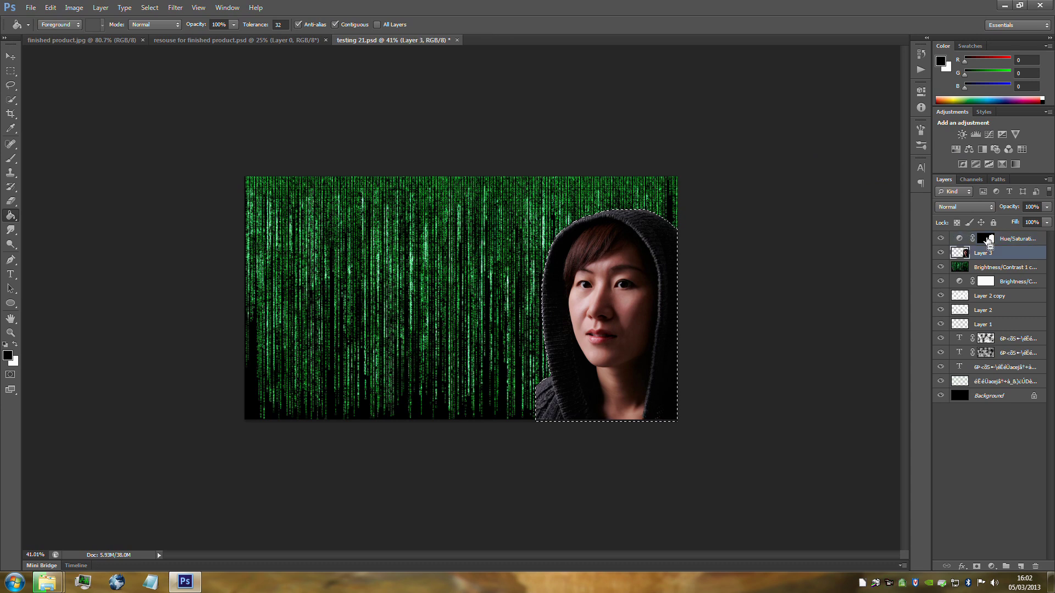
key(alt+bracketright)
key(ctrl+d)
key(ctrl+alt+z)
key(ctrl+alt+z)
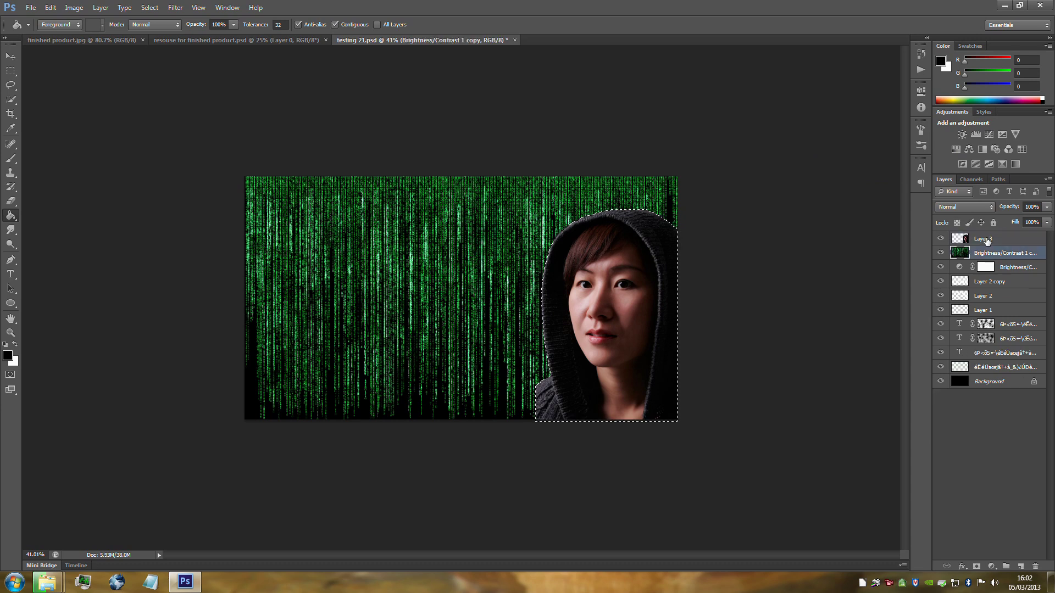
Step: Above Layer 3, add a Hue/Saturation layer colorized at hue 132, saturation 50
click(987, 239)
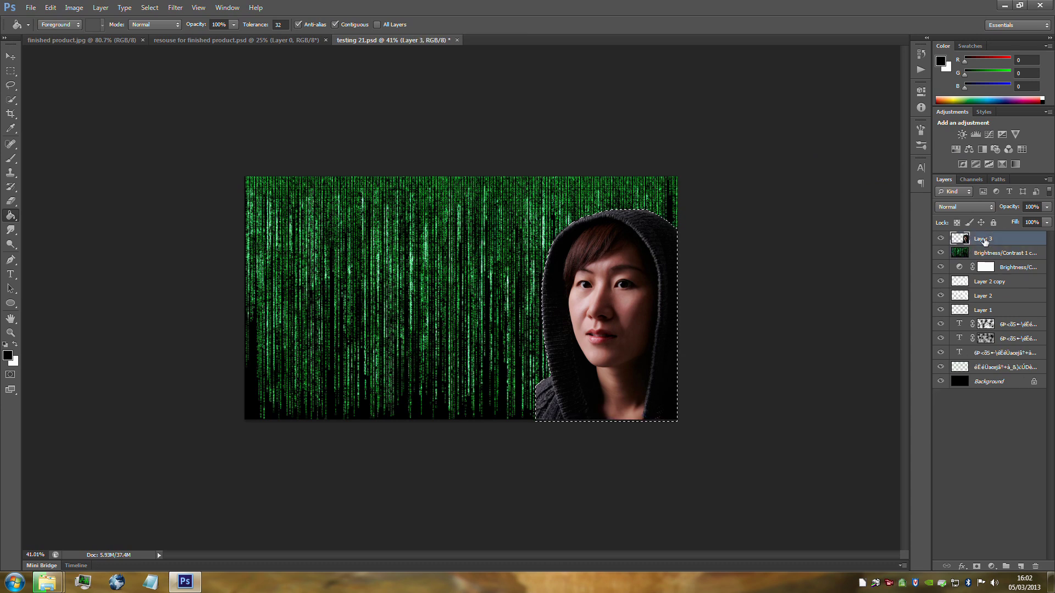
click(954, 149)
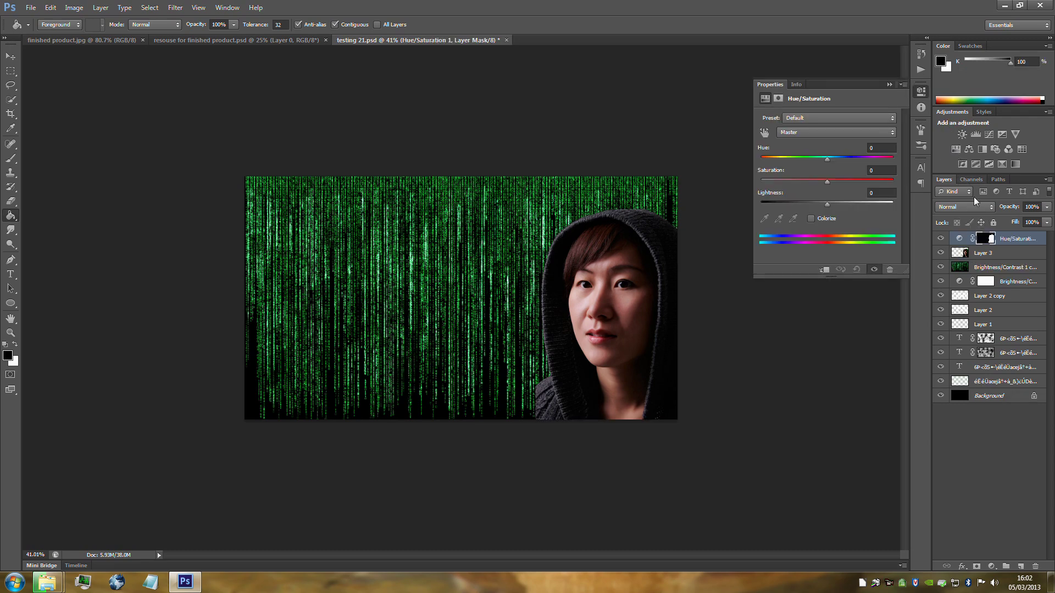
click(812, 219)
click(856, 149)
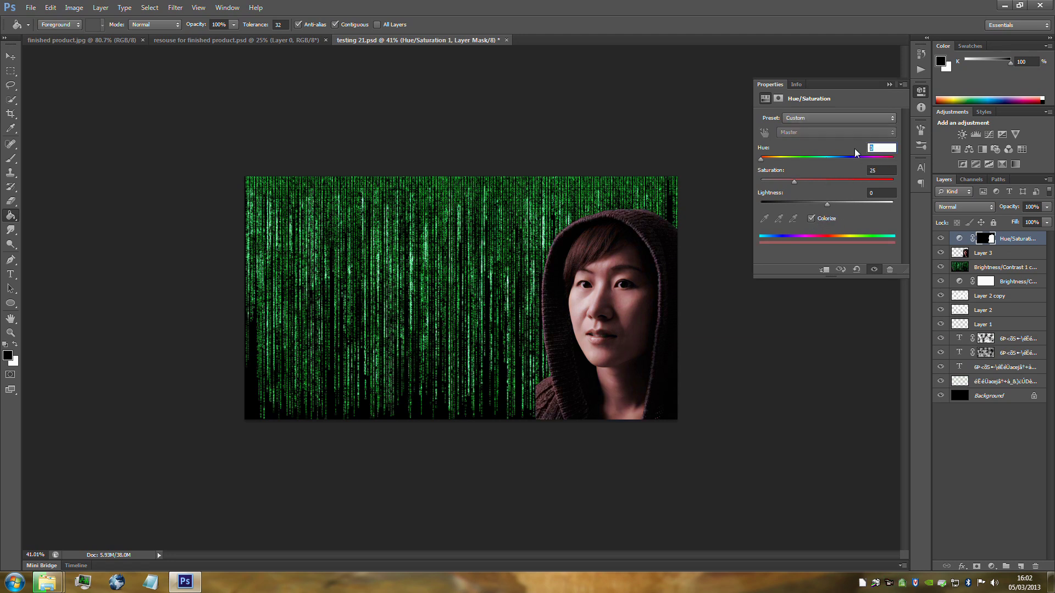
text(132)
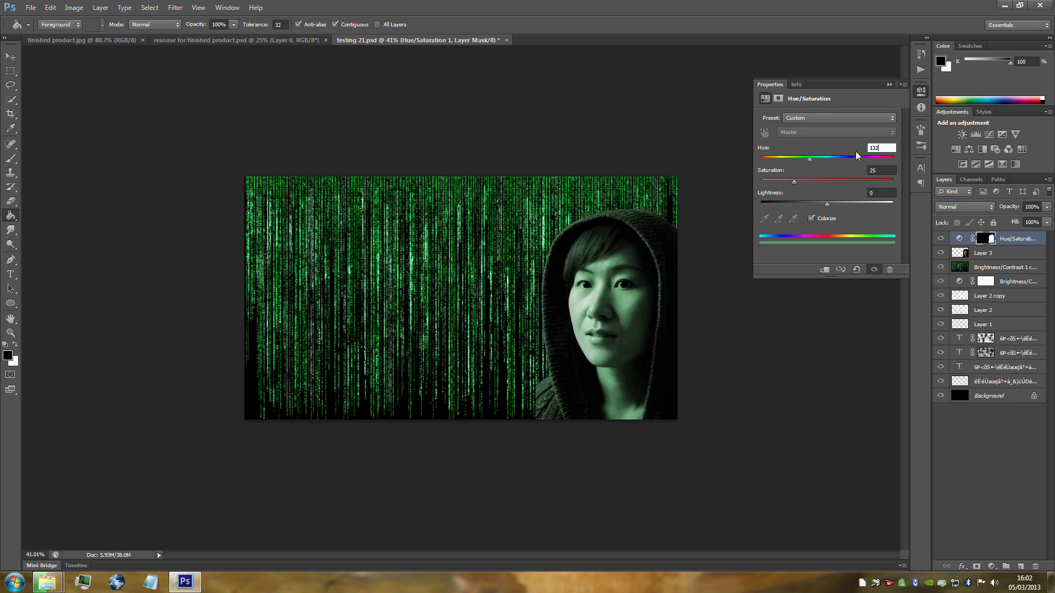
click(882, 171)
text(50)
click(921, 91)
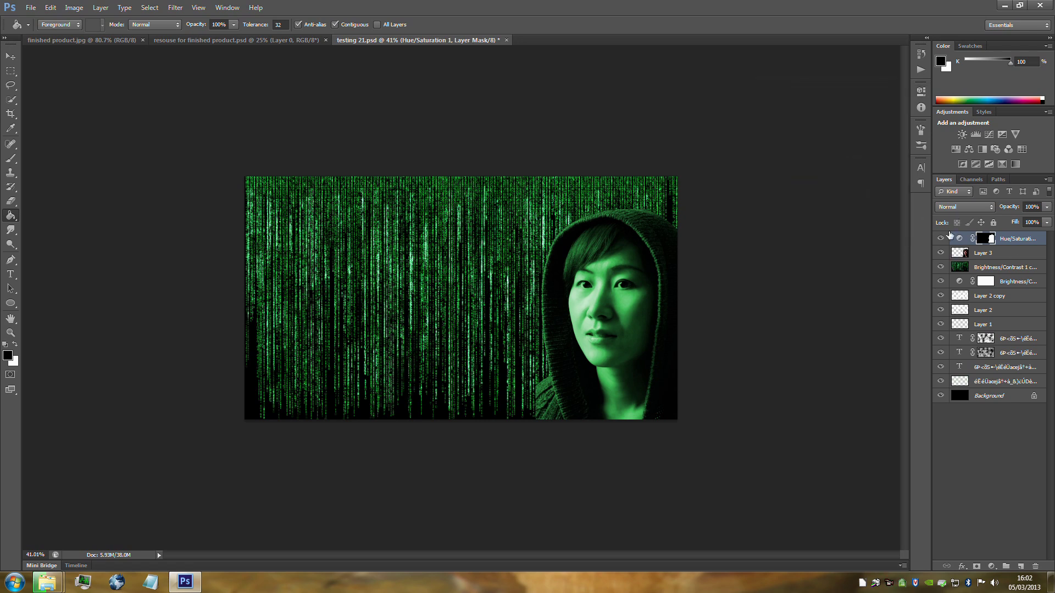
click(1001, 255)
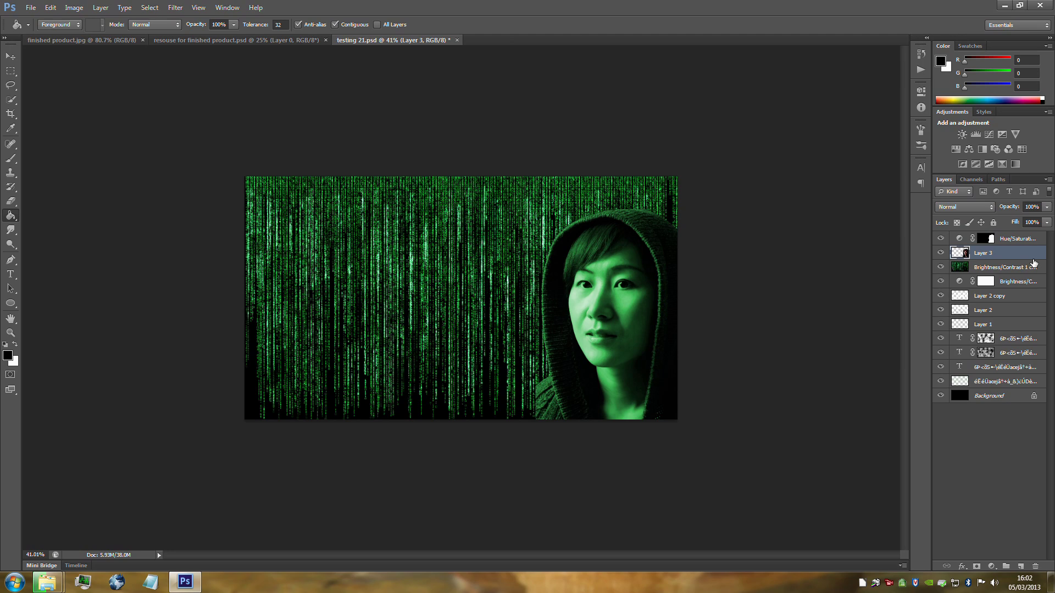
Step: Set Layer 3's blend mode to Overlay and duplicate it twice
click(961, 206)
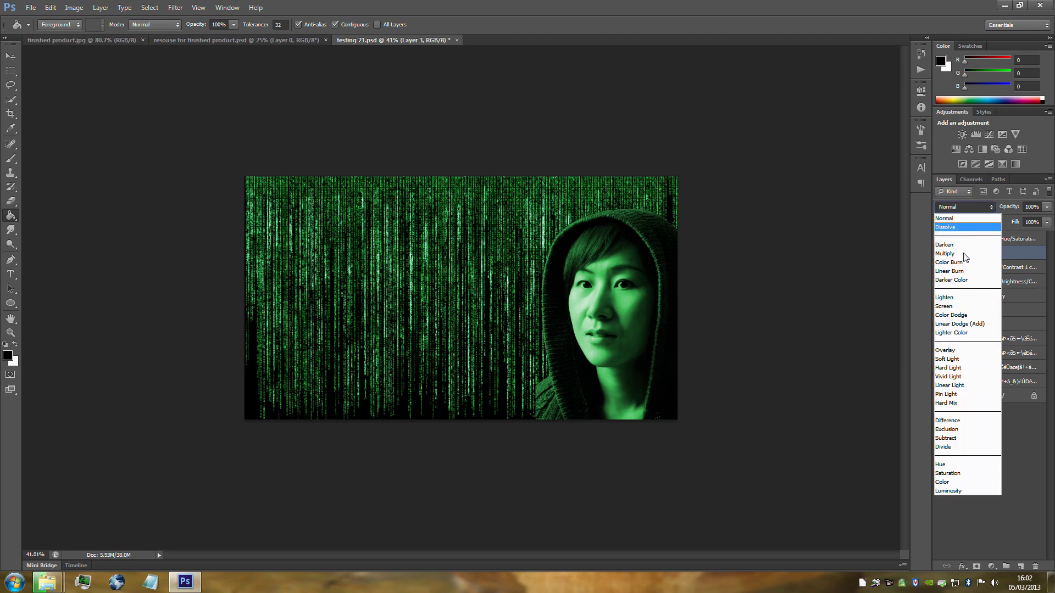
click(961, 351)
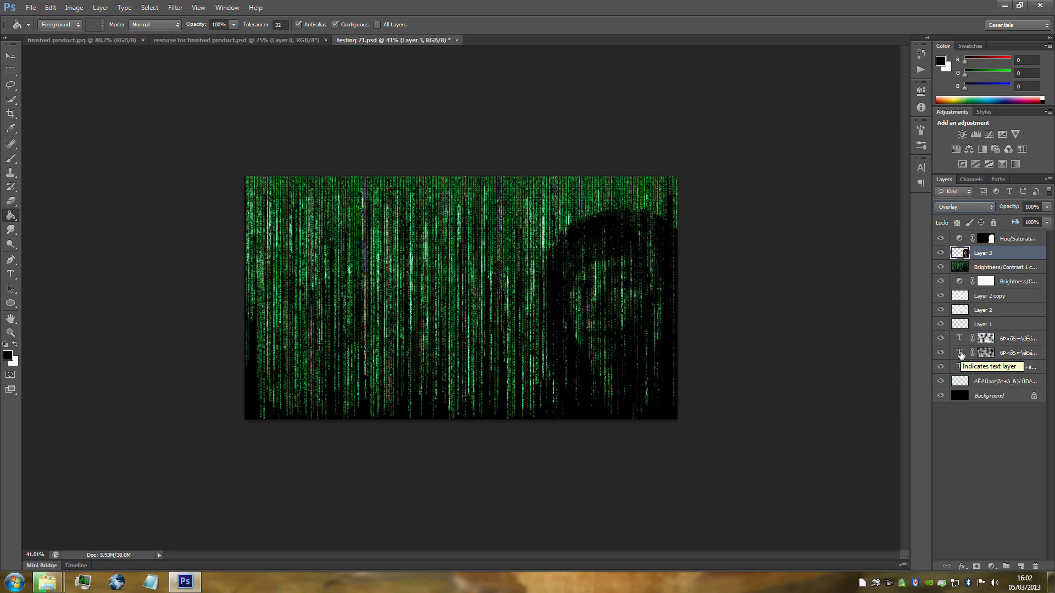
drag(961, 355, 962, 357)
key(ctrl+j)
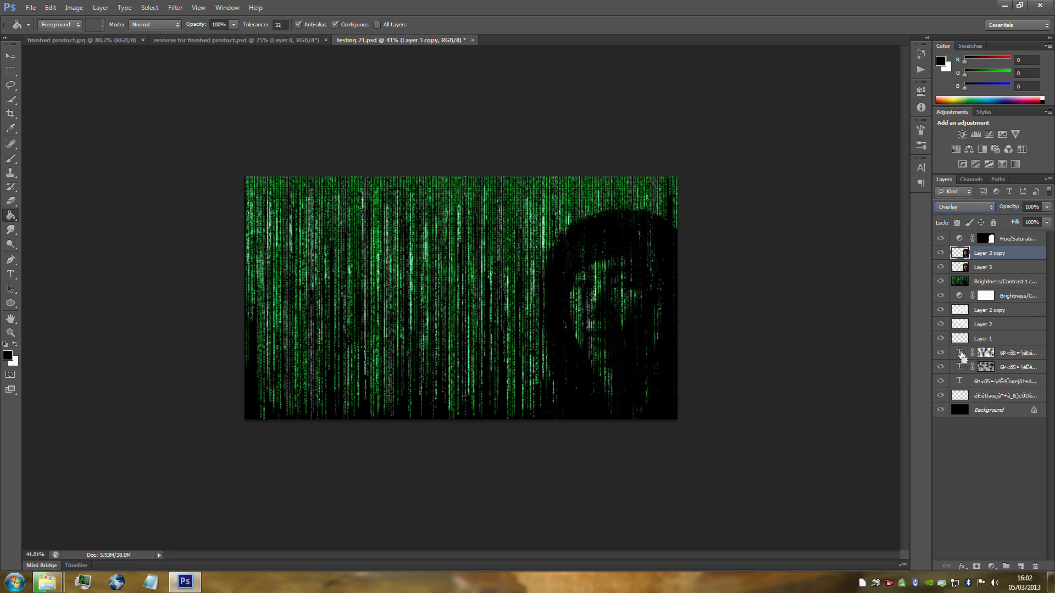
key(ctrl+j)
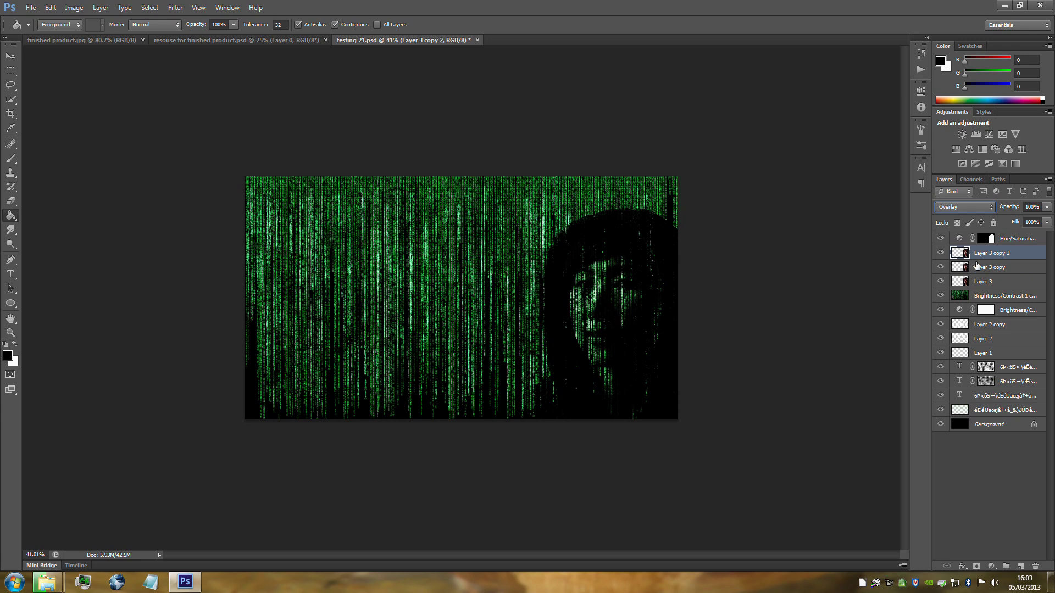
Step: Select all three face layers and group them as Group 1
ctrl+click(1009, 269)
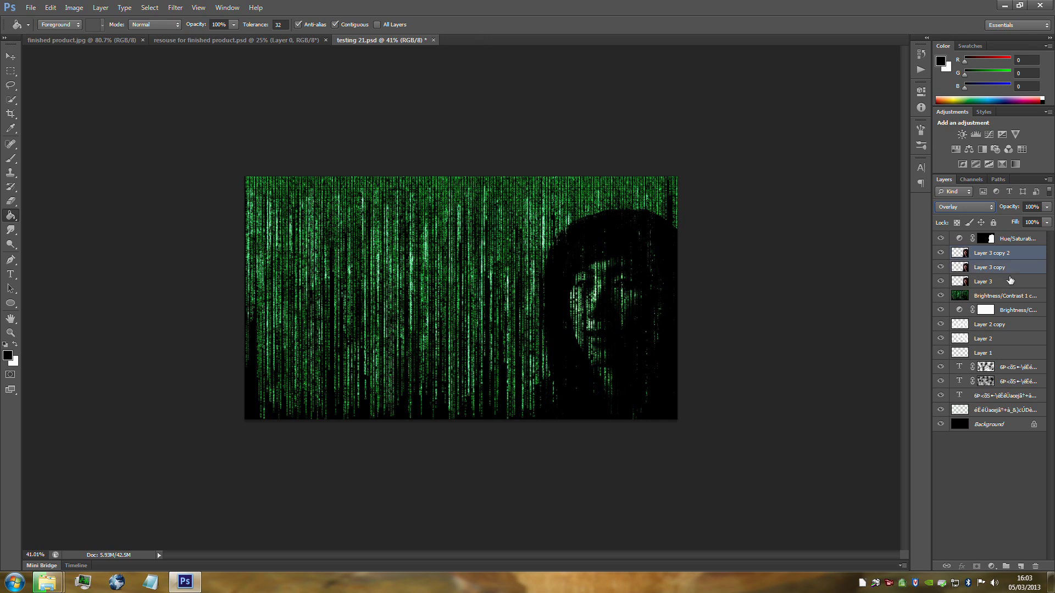
ctrl+click(1010, 281)
key(ctrl+g)
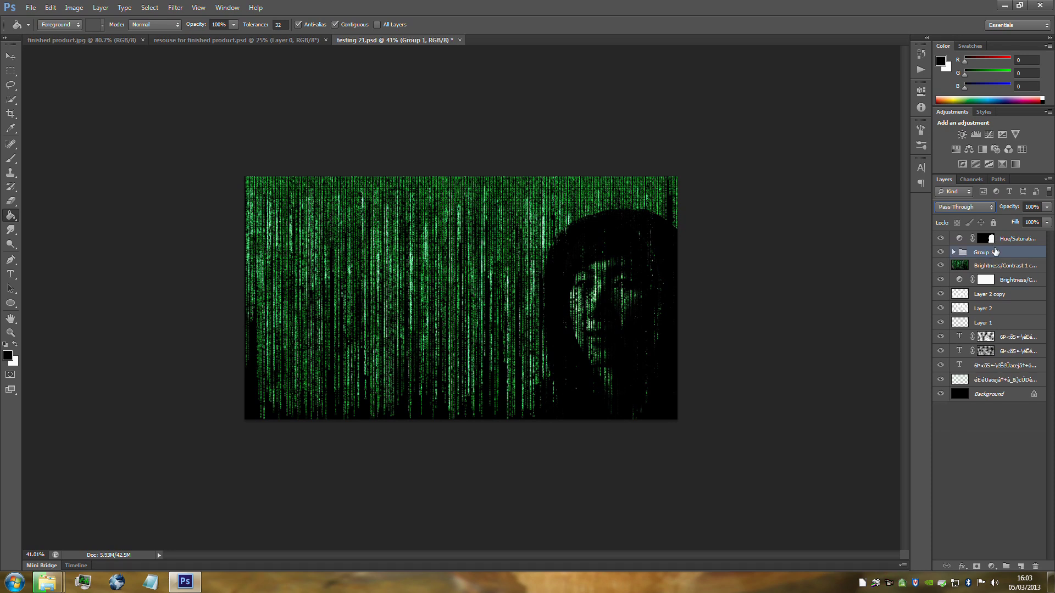
Step: Add a layer mask to Group 1 and set up a 47 px brush
click(977, 566)
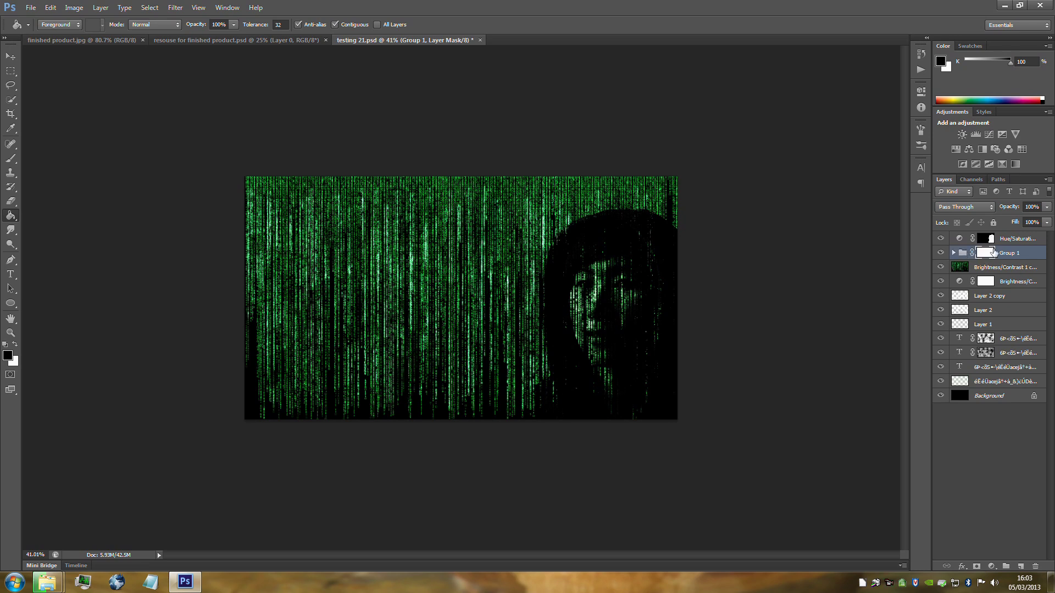
click(10, 158)
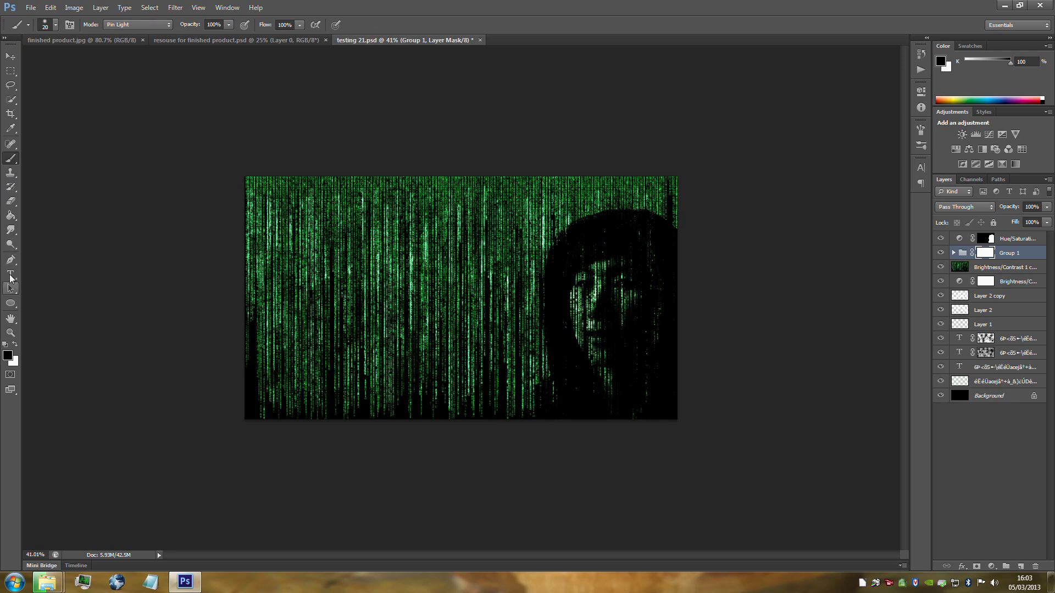
click(55, 25)
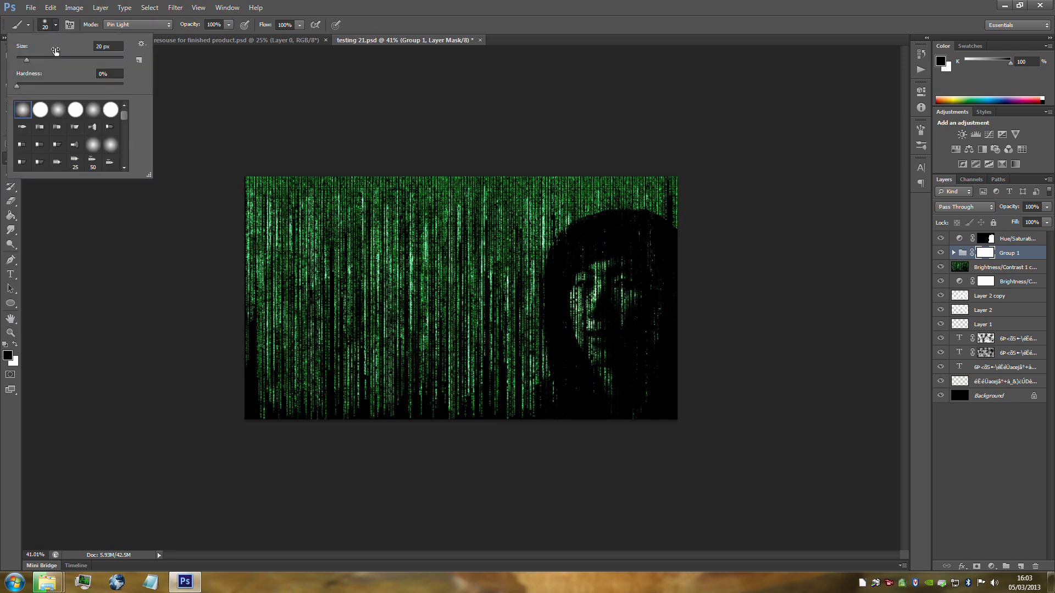
drag(28, 60, 59, 60)
click(531, 311)
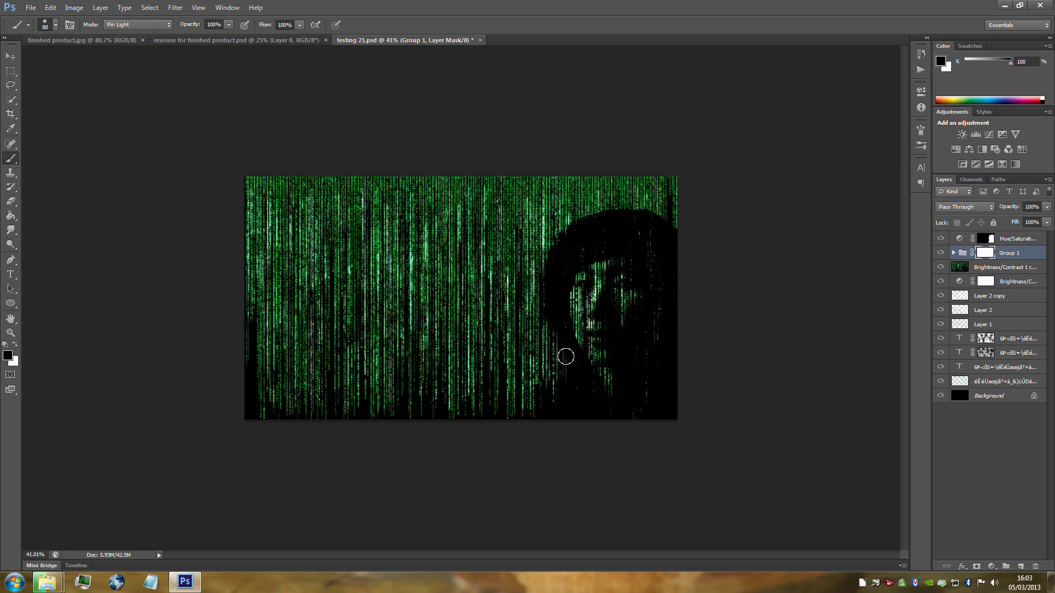
Step: Paint black over the hood's edges on the mask, enlarging the brush to 175
mouse_move(566, 357)
mouse_down()
mouse_move(564, 219)
mouse_move(609, 205)
mouse_up()
key(bracketright)
key(bracketright)
key(bracketright)
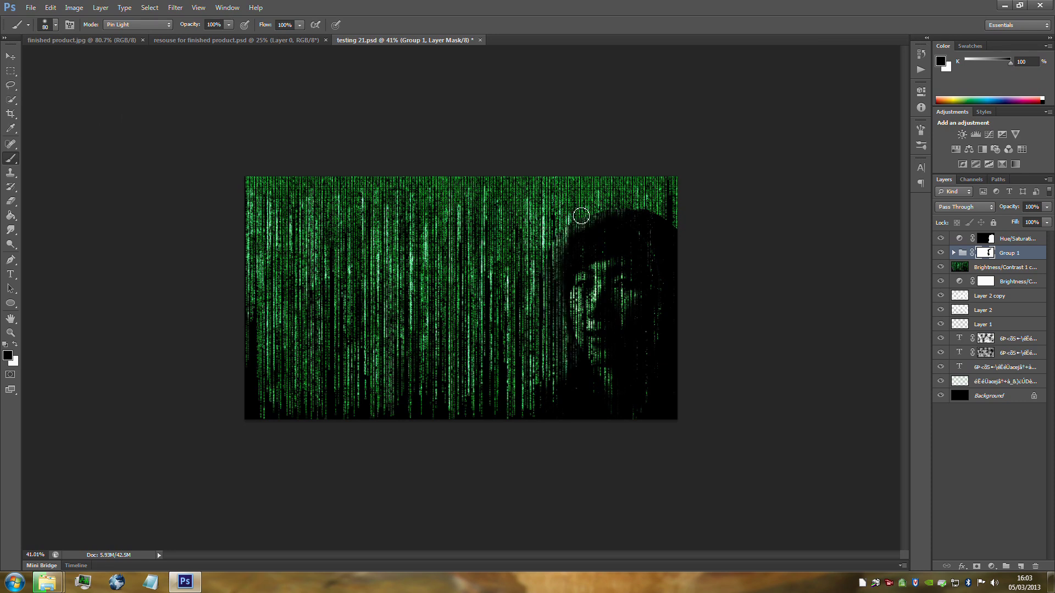
key(bracketright)
key(bracketright)
mouse_move(600, 209)
mouse_down()
mouse_move(580, 205)
mouse_move(566, 266)
mouse_up()
mouse_move(660, 217)
mouse_down()
mouse_move(605, 199)
mouse_move(685, 254)
mouse_up()
mouse_move(675, 325)
mouse_down()
mouse_move(678, 258)
mouse_move(621, 422)
mouse_move(579, 416)
mouse_move(547, 393)
mouse_move(561, 412)
mouse_move(562, 370)
mouse_move(666, 332)
mouse_move(665, 308)
mouse_move(664, 357)
mouse_move(689, 320)
mouse_move(661, 228)
mouse_up()
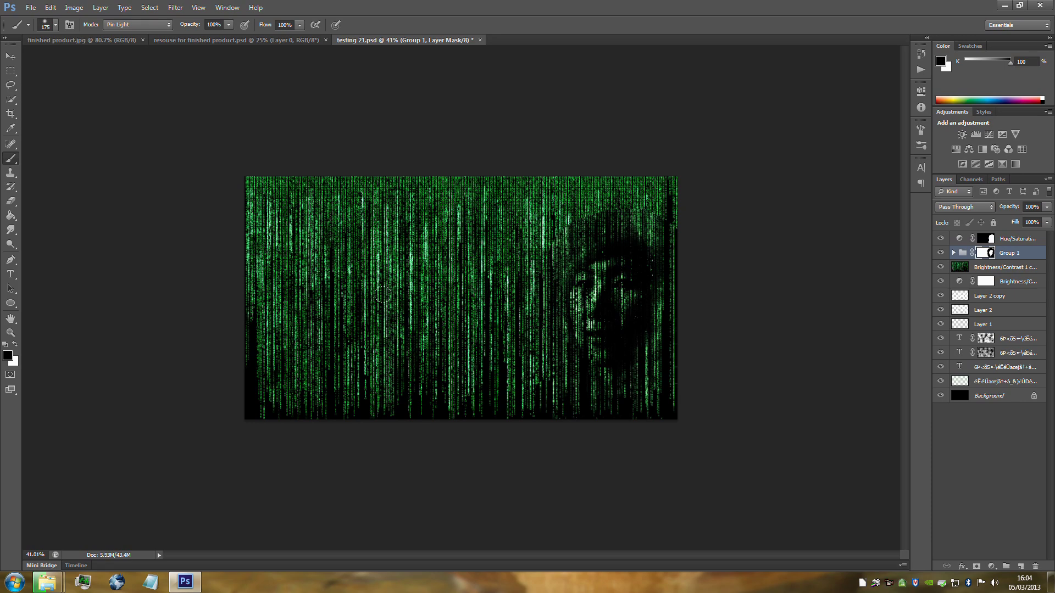
click(1009, 269)
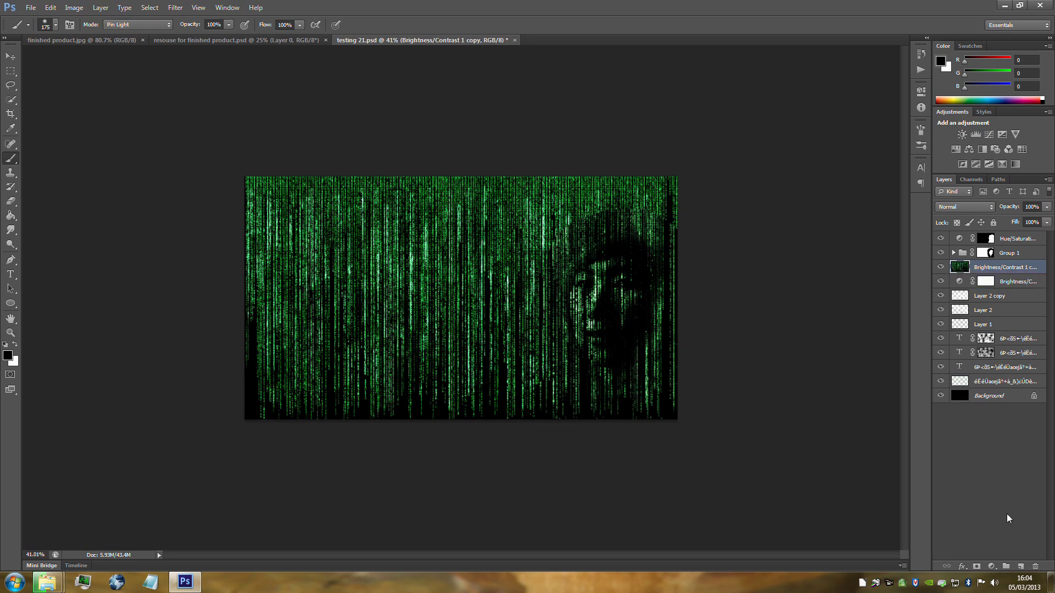
Step: Add a mask to Brightness/Contrast 1 copy, paint on it, and fill it with Filter > Render > Clouds
click(977, 566)
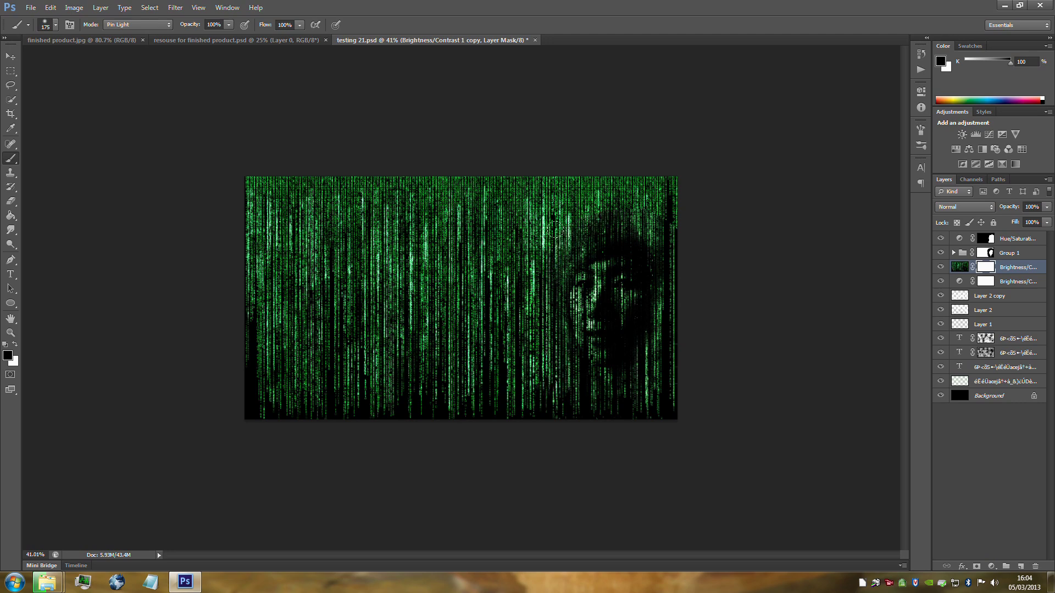
mouse_move(555, 230)
mouse_down()
mouse_move(587, 197)
mouse_move(541, 233)
mouse_up()
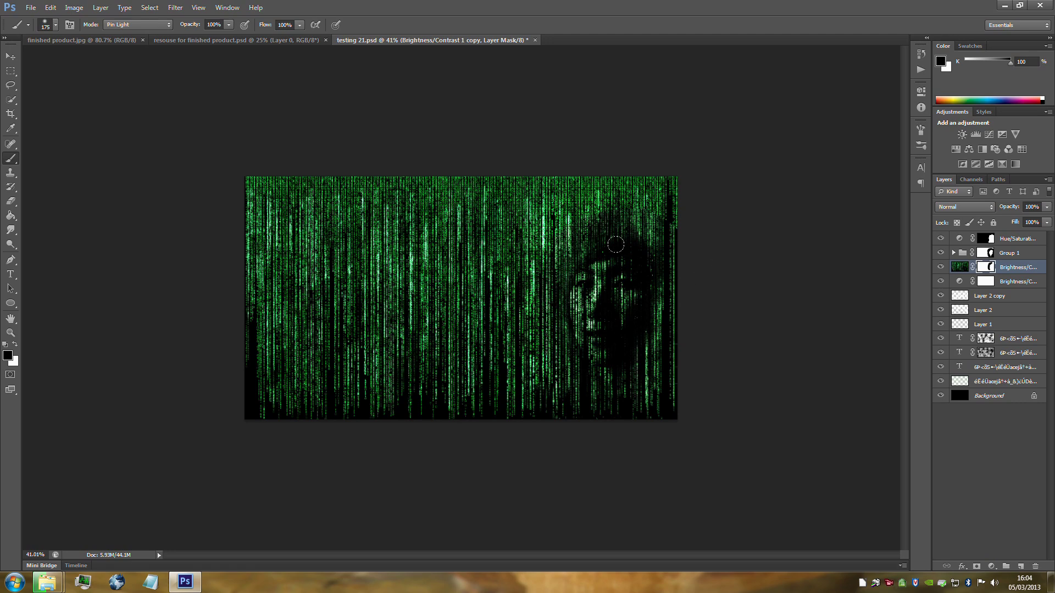
click(176, 8)
mouse_move(209, 159)
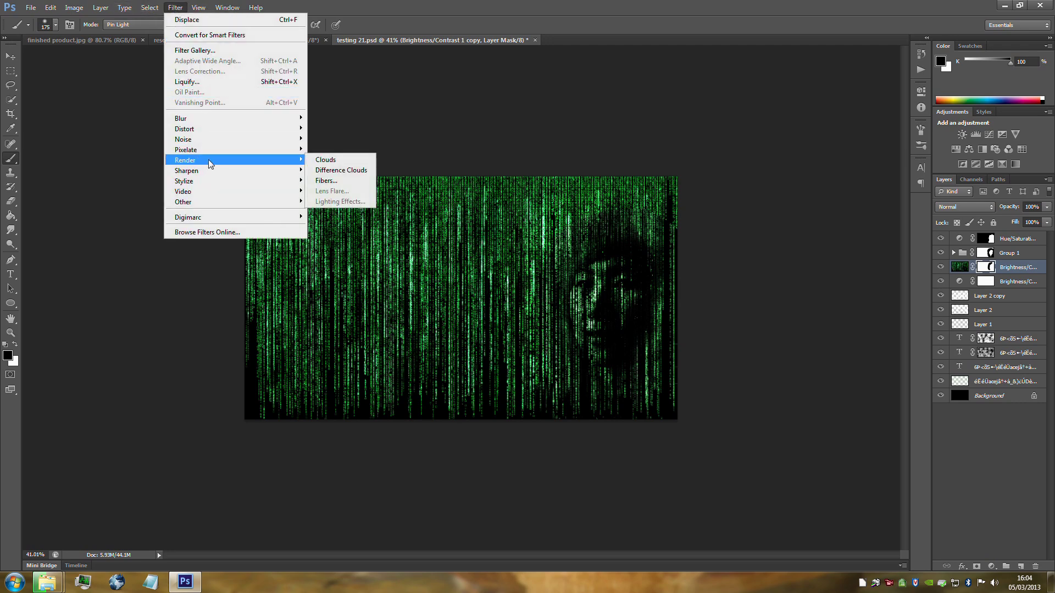
click(364, 163)
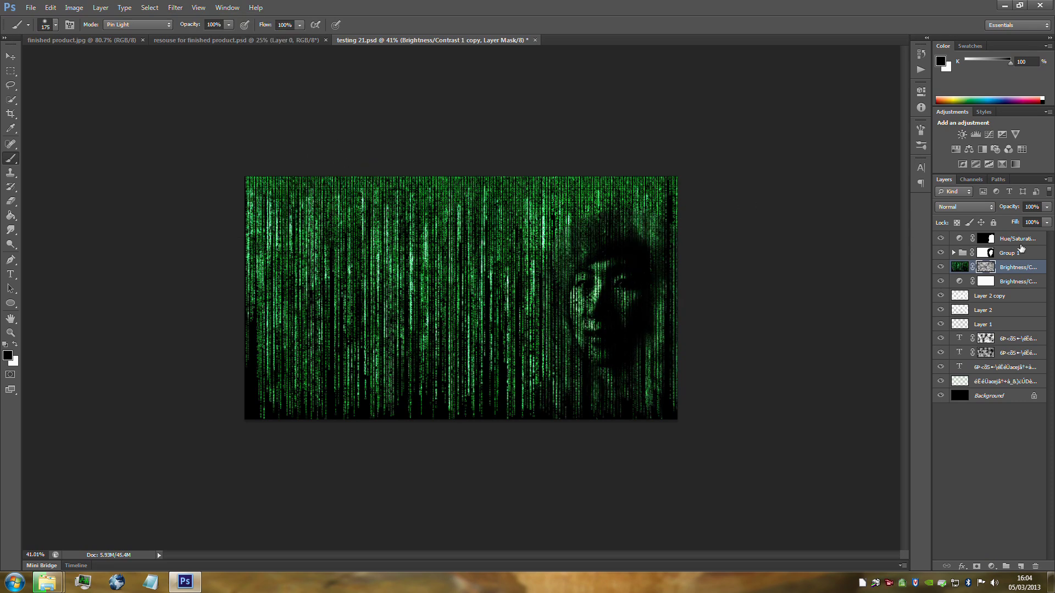
click(991, 240)
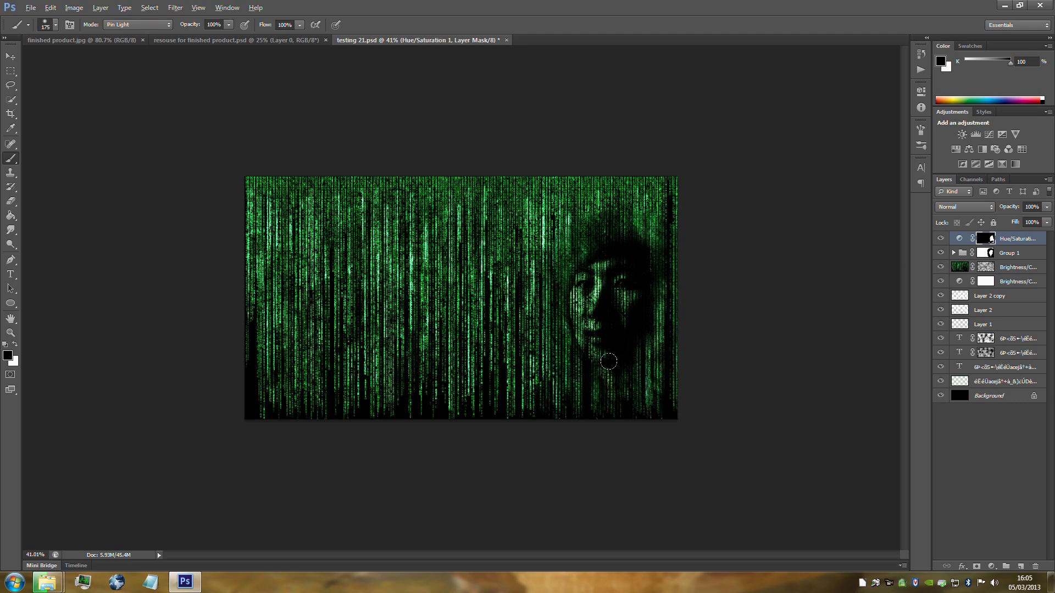
scroll(604, 368, up, 2)
scroll(619, 365, down, 1)
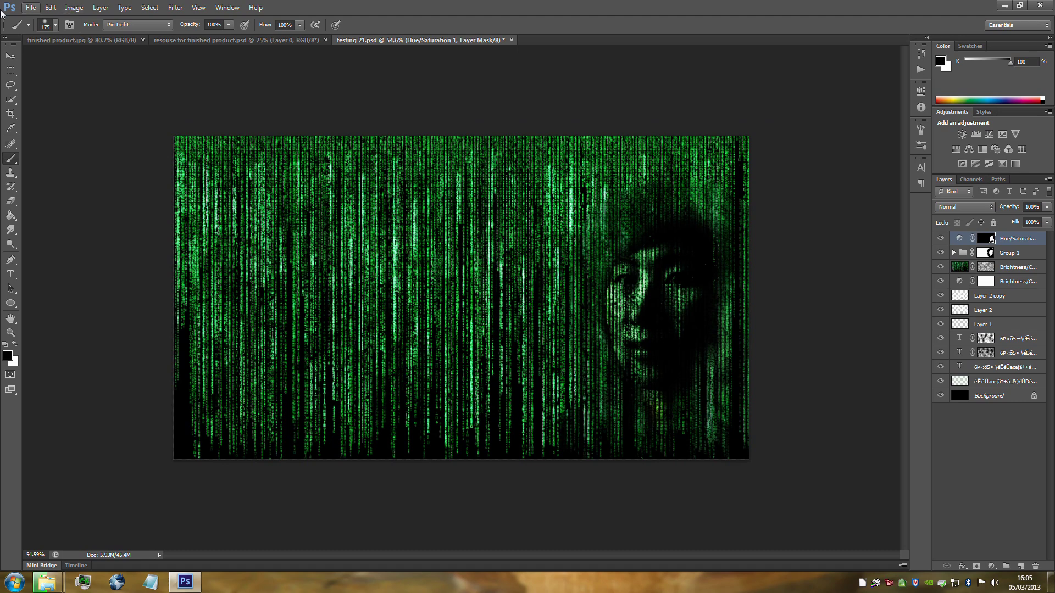
click(61, 40)
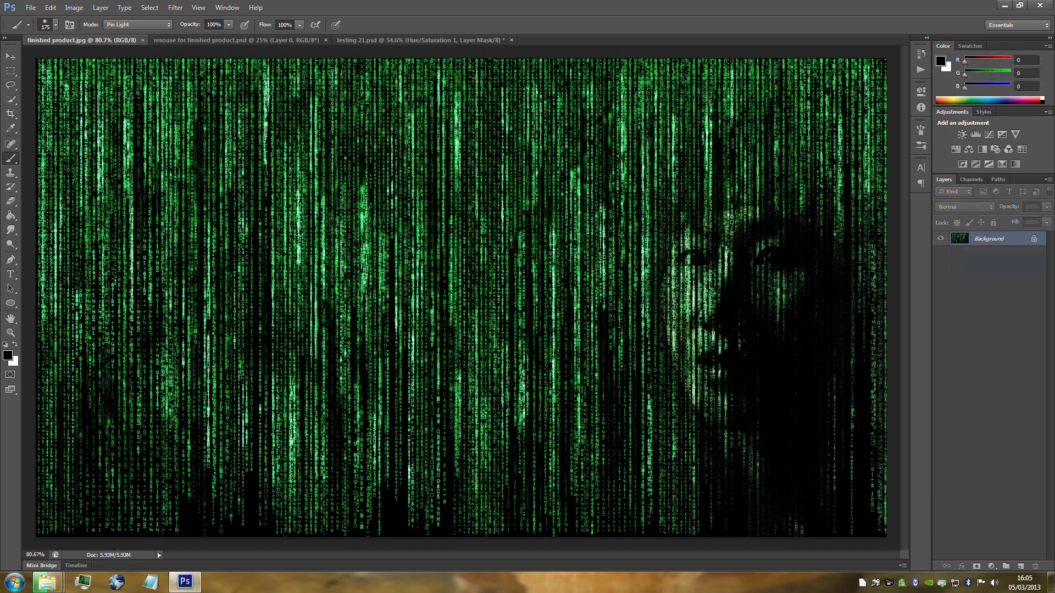
scroll(577, 222, down, 2)
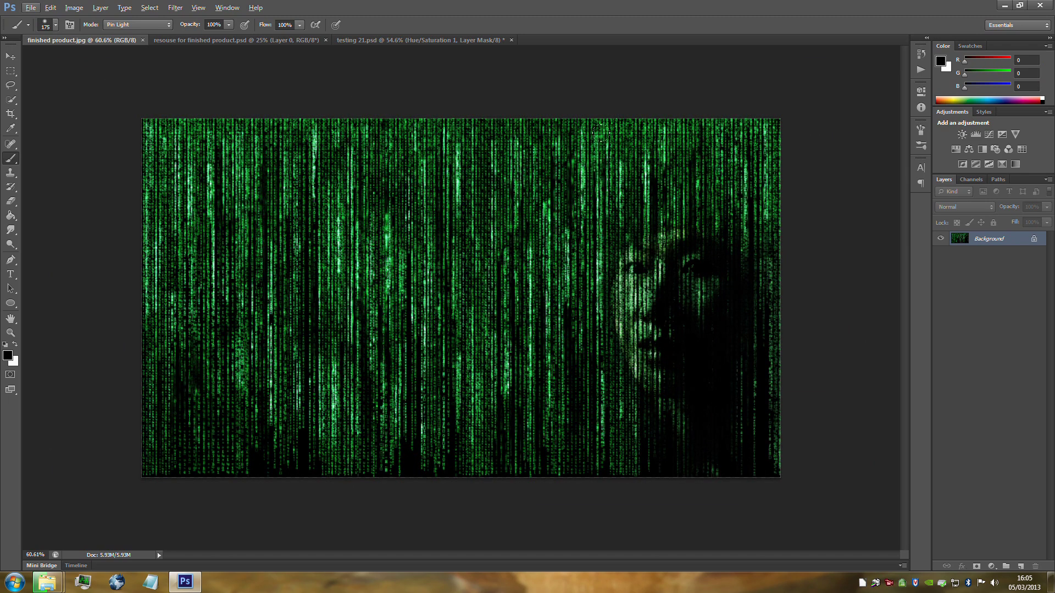
click(371, 39)
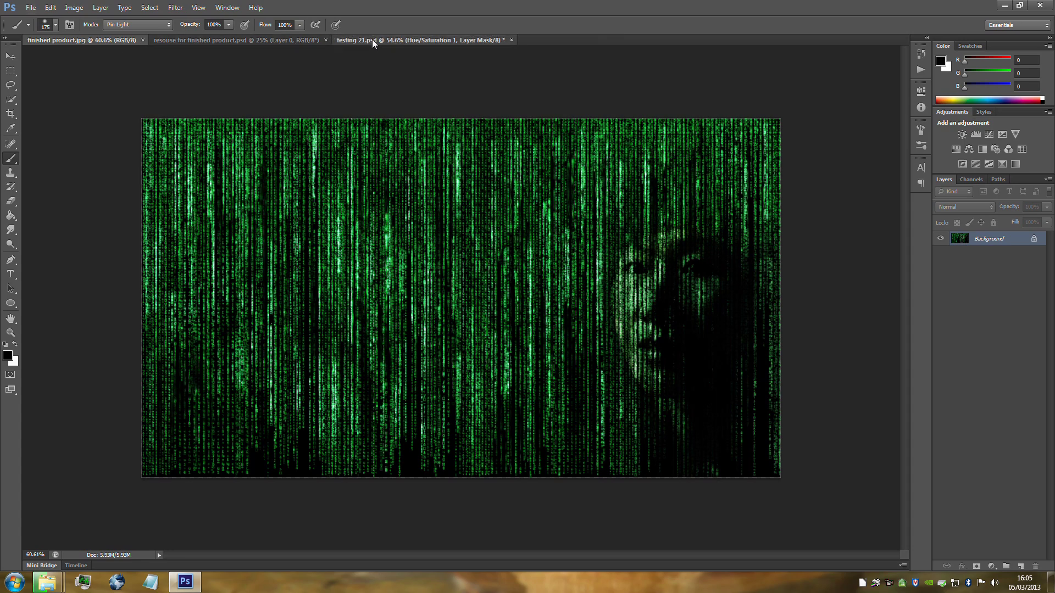